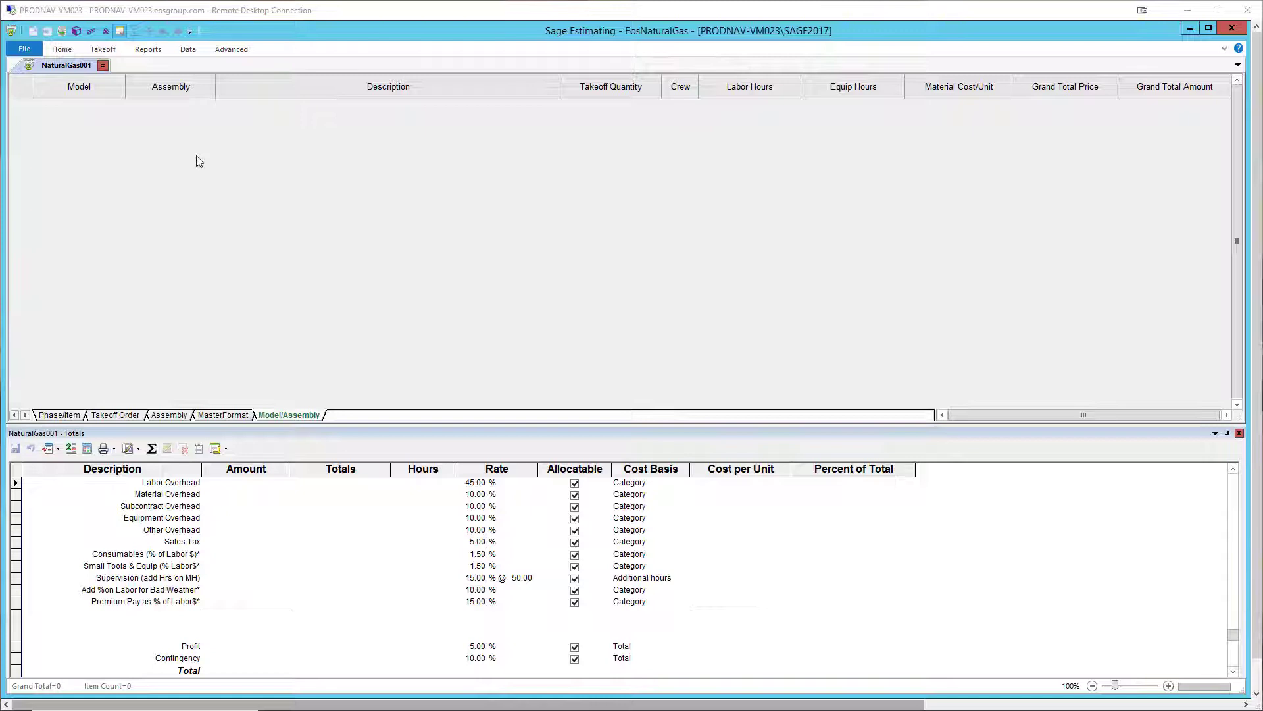
- Open Quick Takeoff, then expand, scroll through and collapse 33-50-00.00 Hydrocarbon Utilities
click(92, 51)
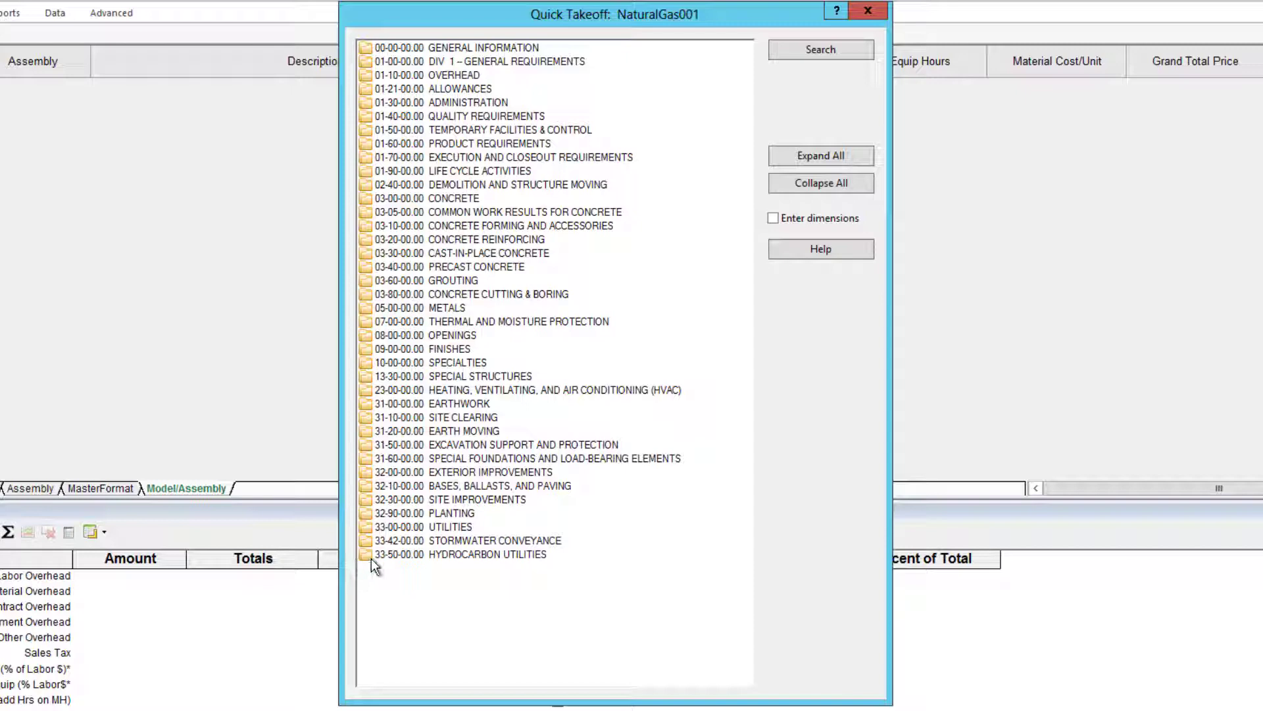
double_click(375, 553)
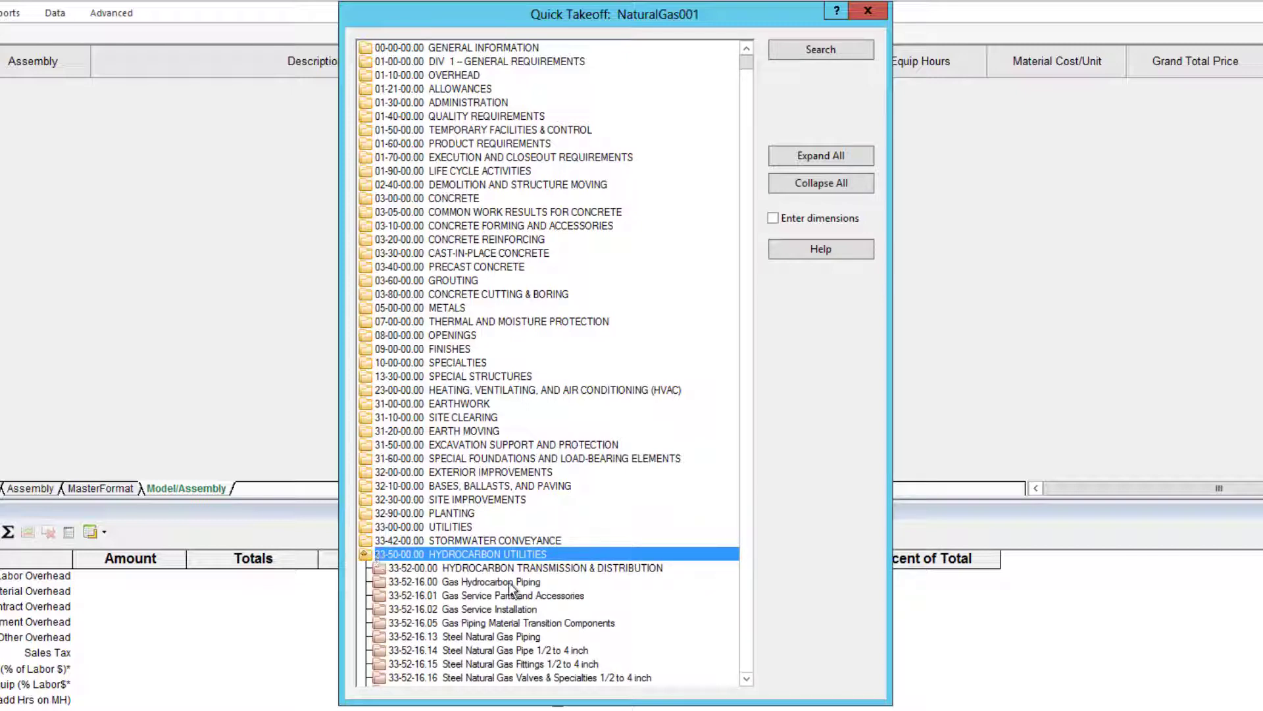
click(746, 678)
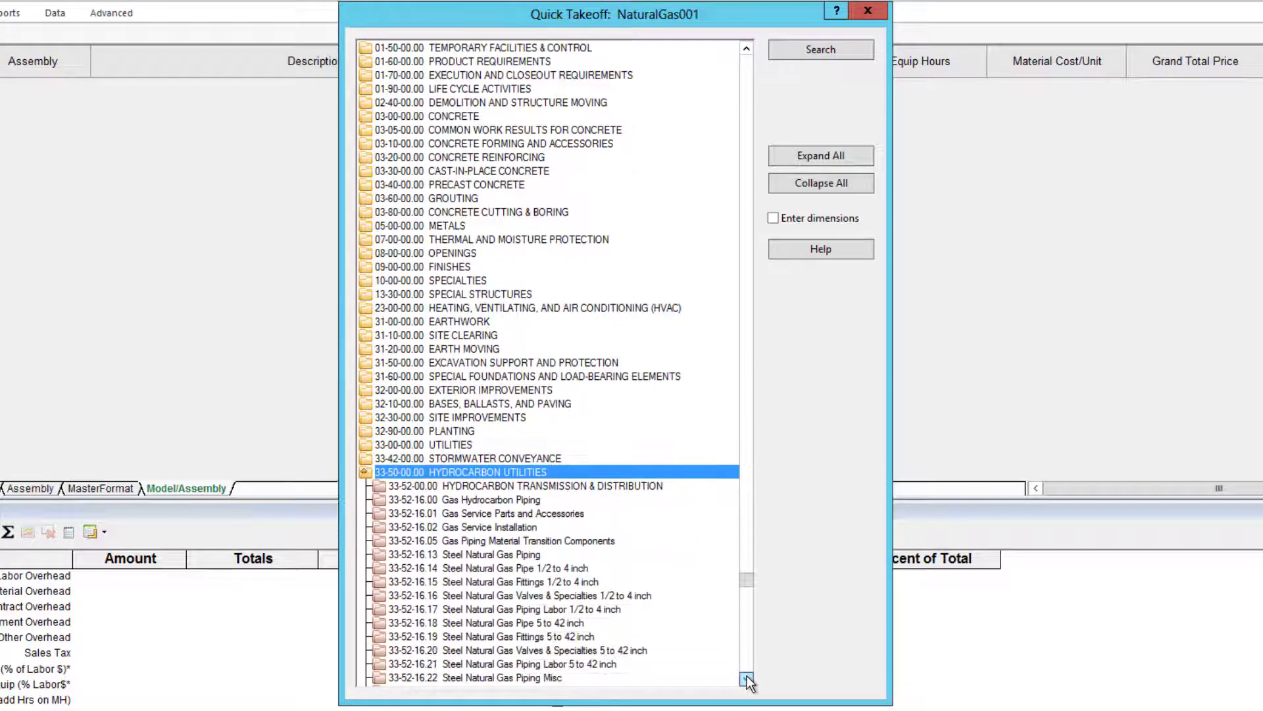
drag(748, 680, 748, 681)
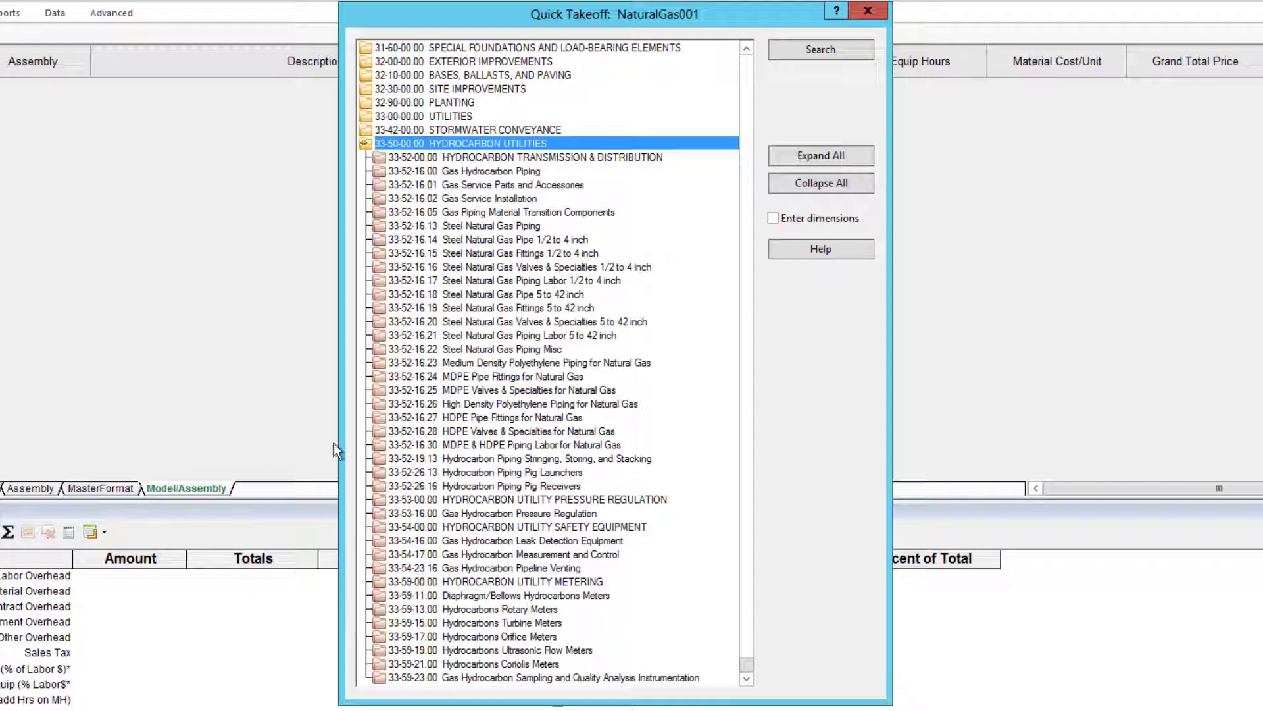
click(365, 145)
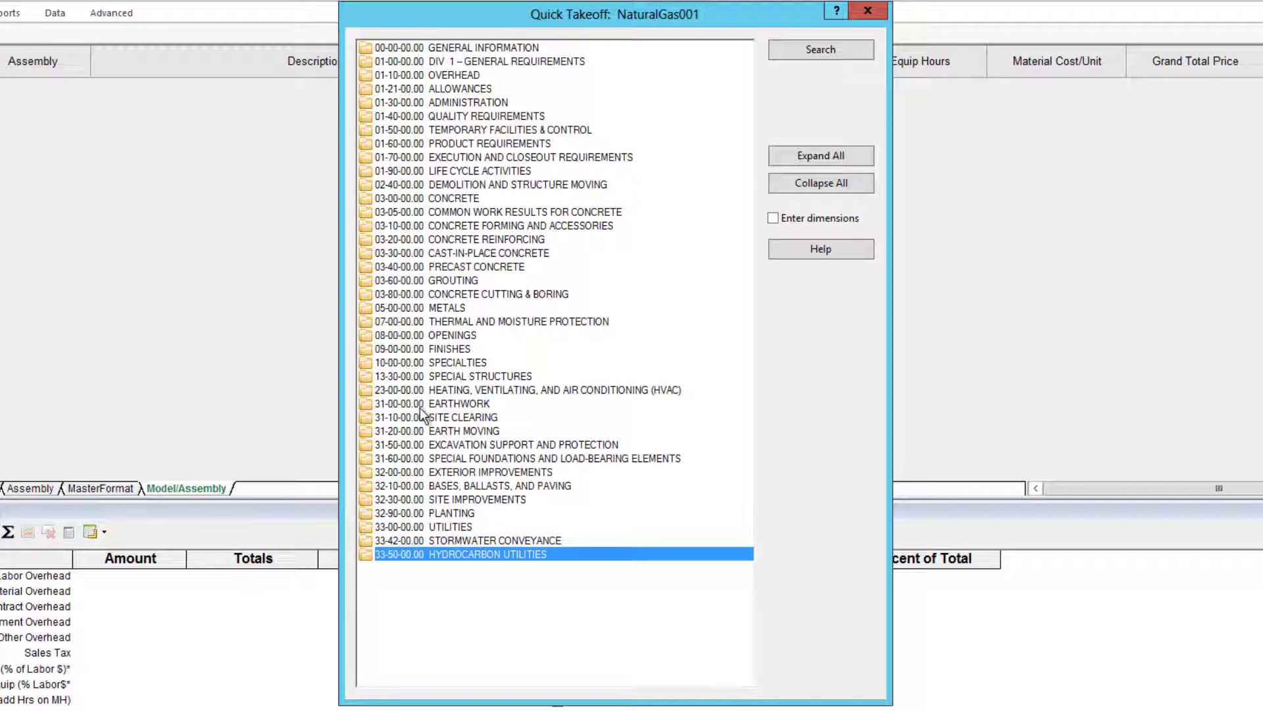
- Expand Earth Moving and Excavation Support and Protection, selecting the Excavation Bracing group
click(424, 432)
double_click(425, 434)
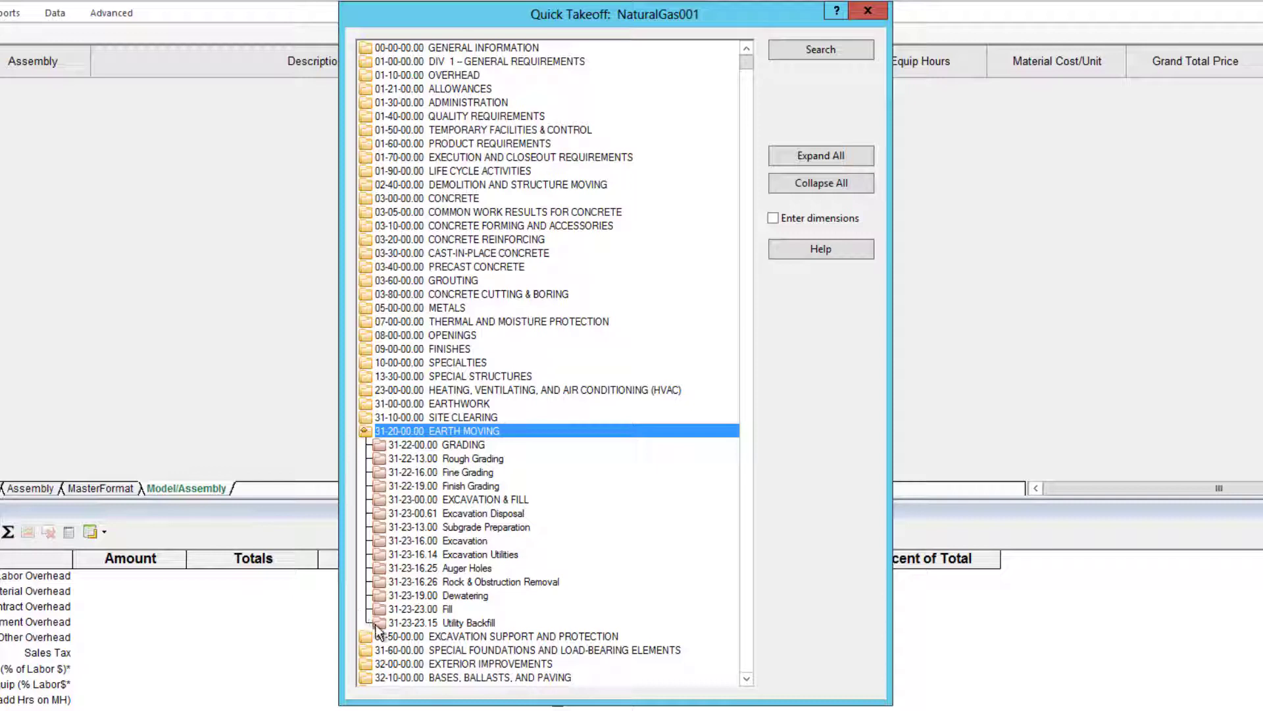
double_click(393, 636)
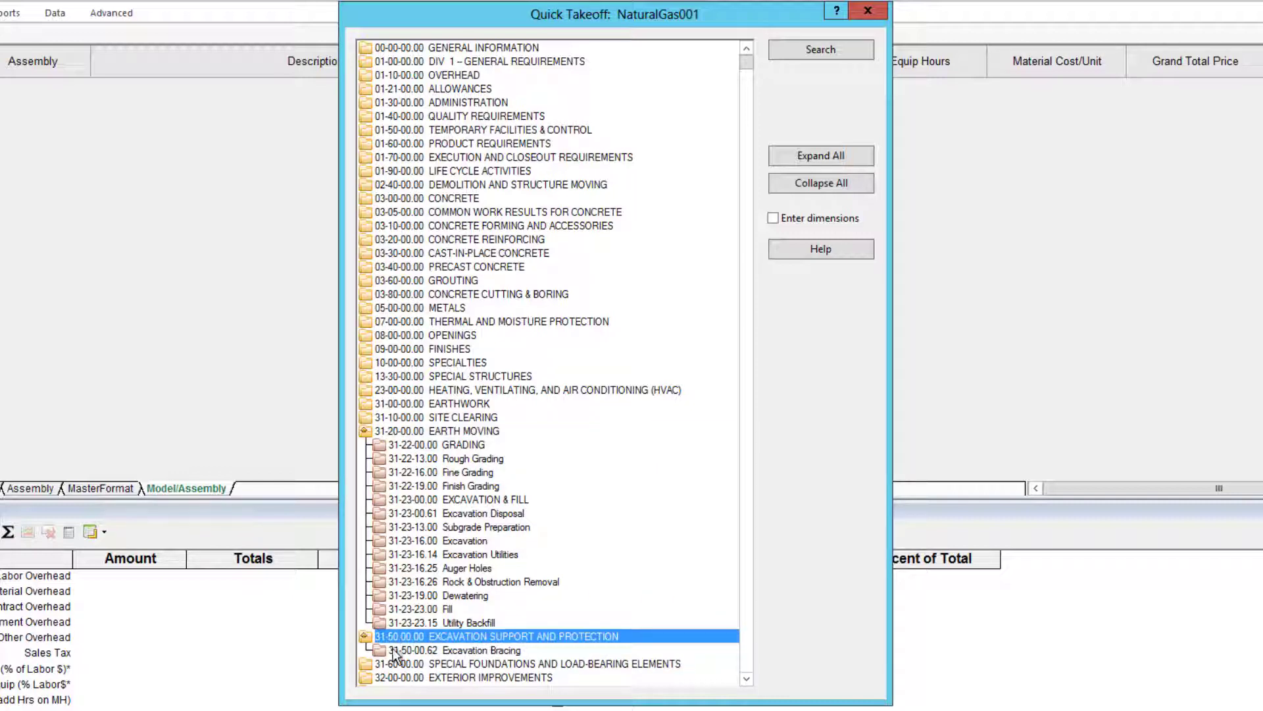
click(397, 650)
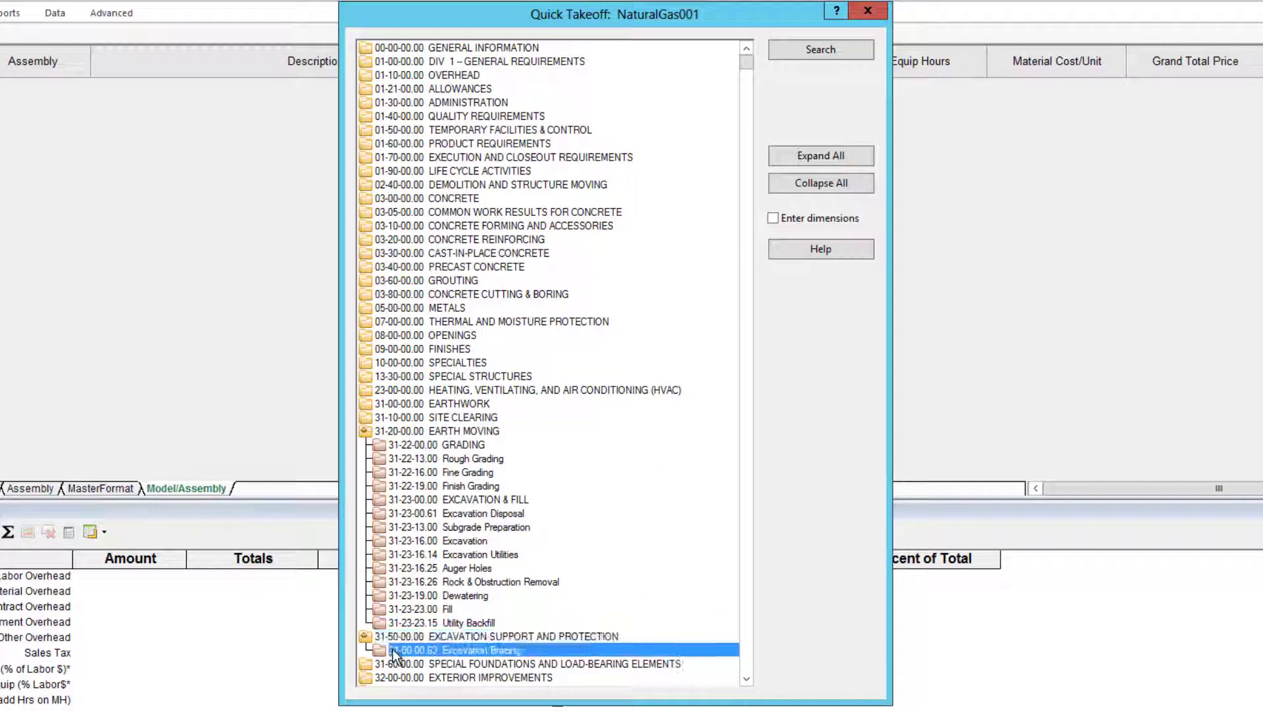
click(746, 679)
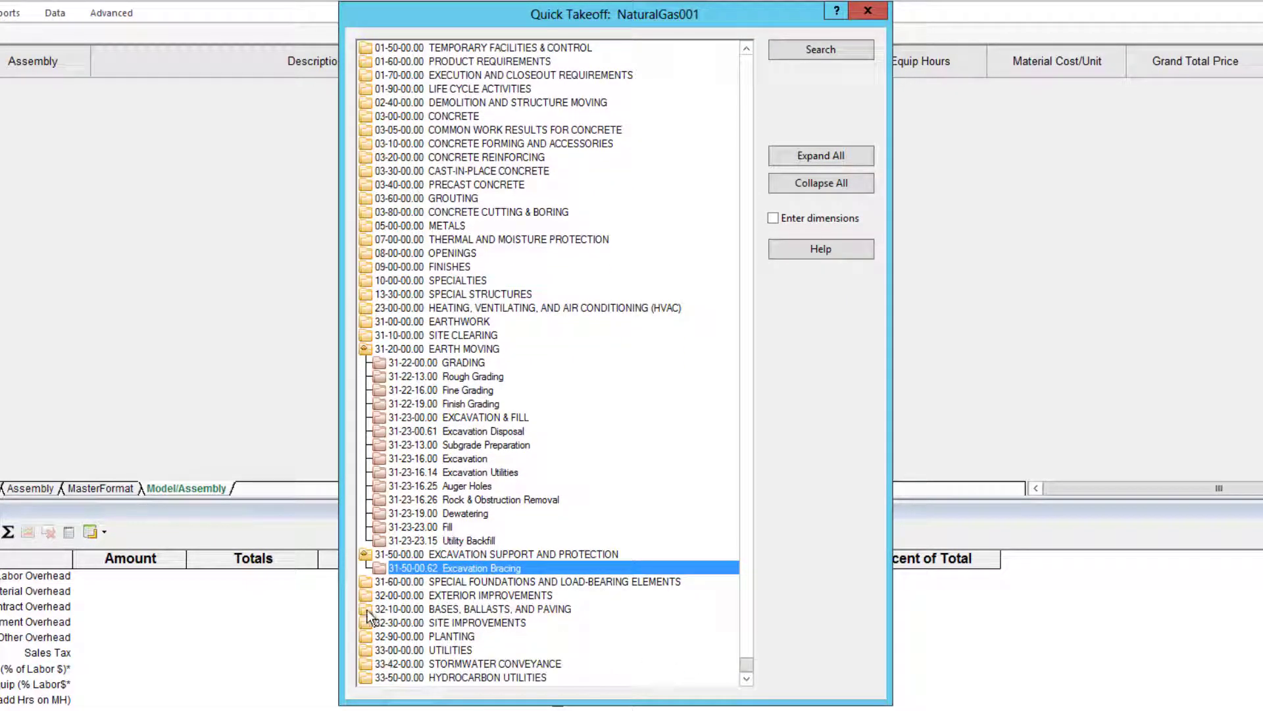
- Expand Bases, Ballasts, and Paving and 33-00-00.00 Utilities, down to Leak Detection for Hydrocarbon Systems
click(367, 610)
click(746, 679)
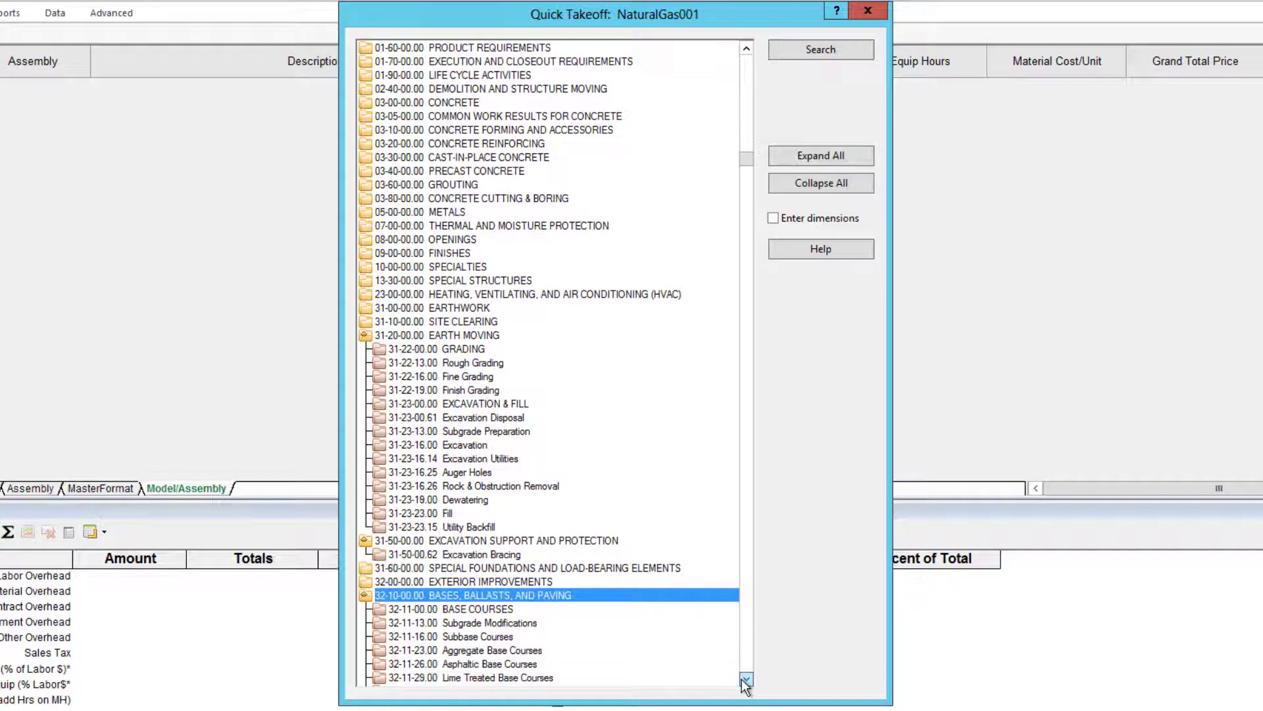
drag(746, 679, 746, 679)
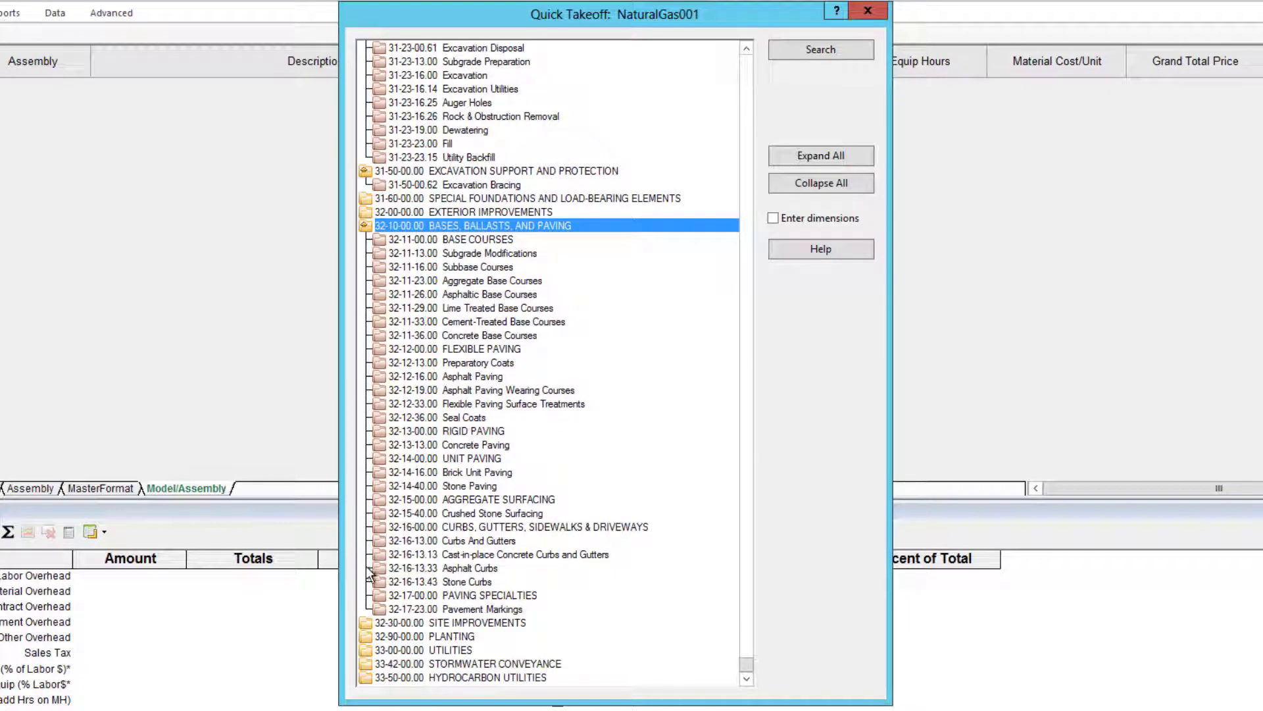
double_click(392, 650)
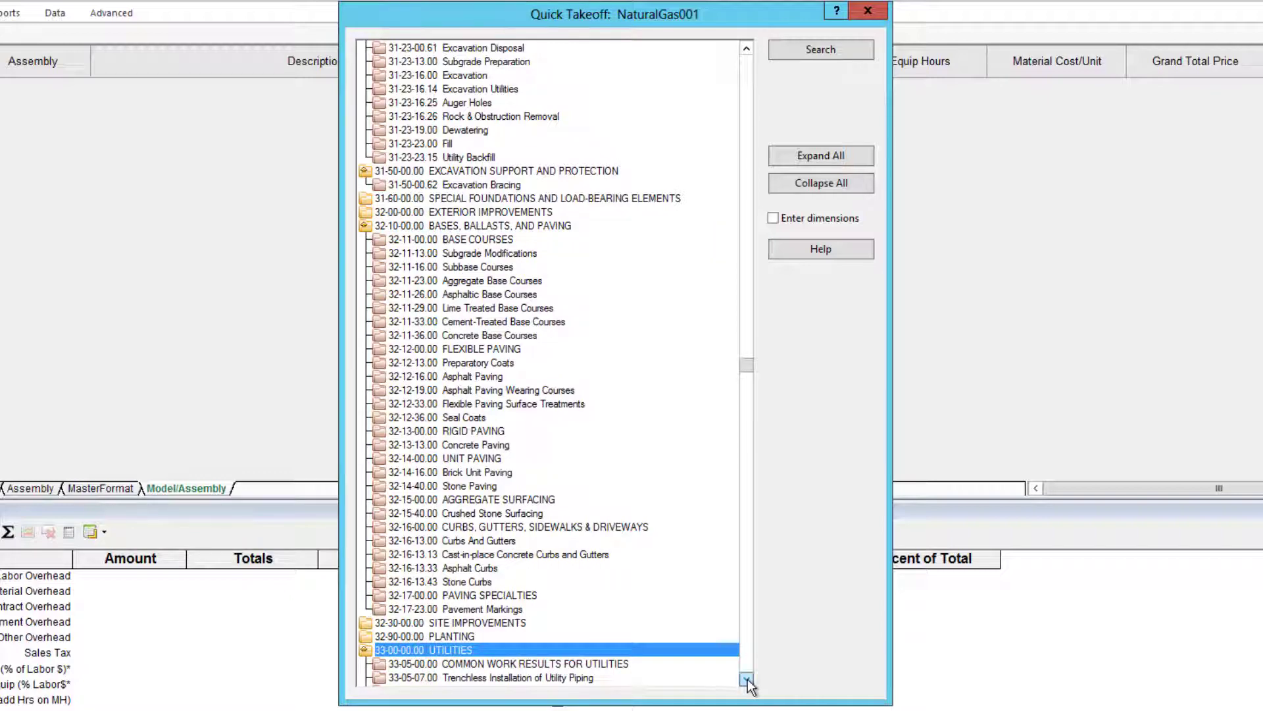
drag(746, 679, 747, 682)
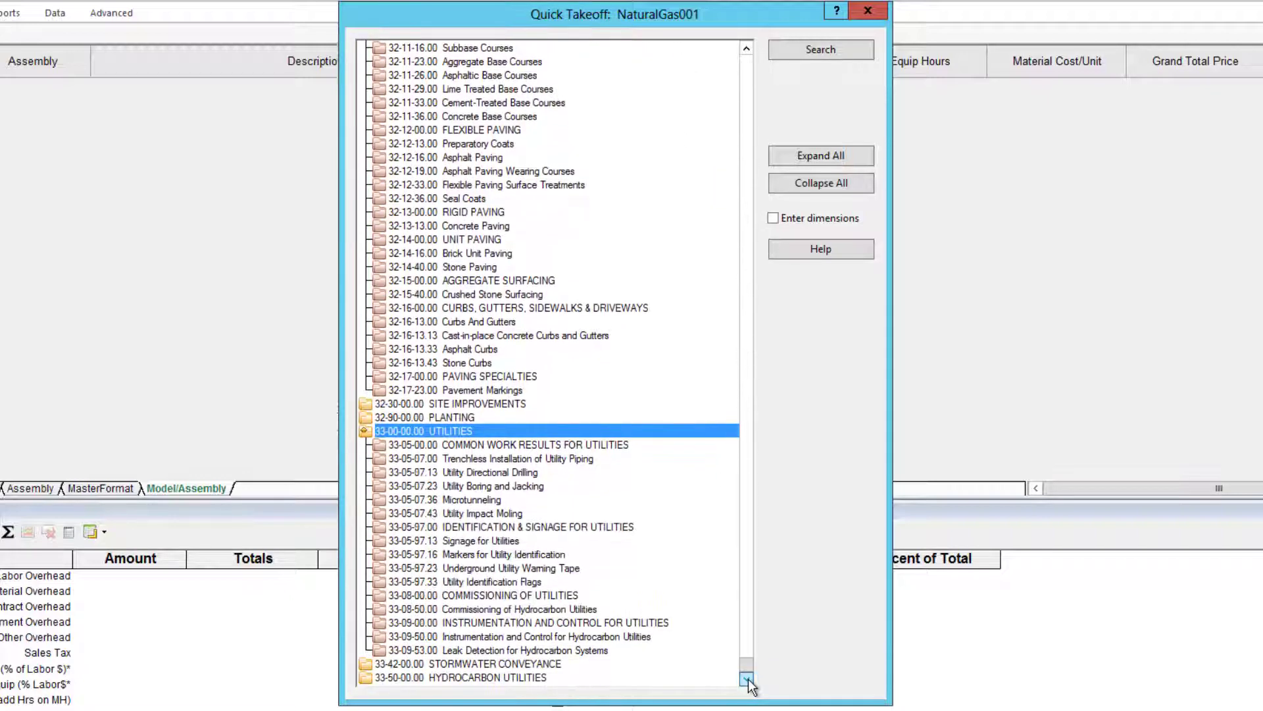
- Expand Utility Directional Drilling and Utility Boring and Jacking under Trenchless Installation of Utility Piping
click(378, 460)
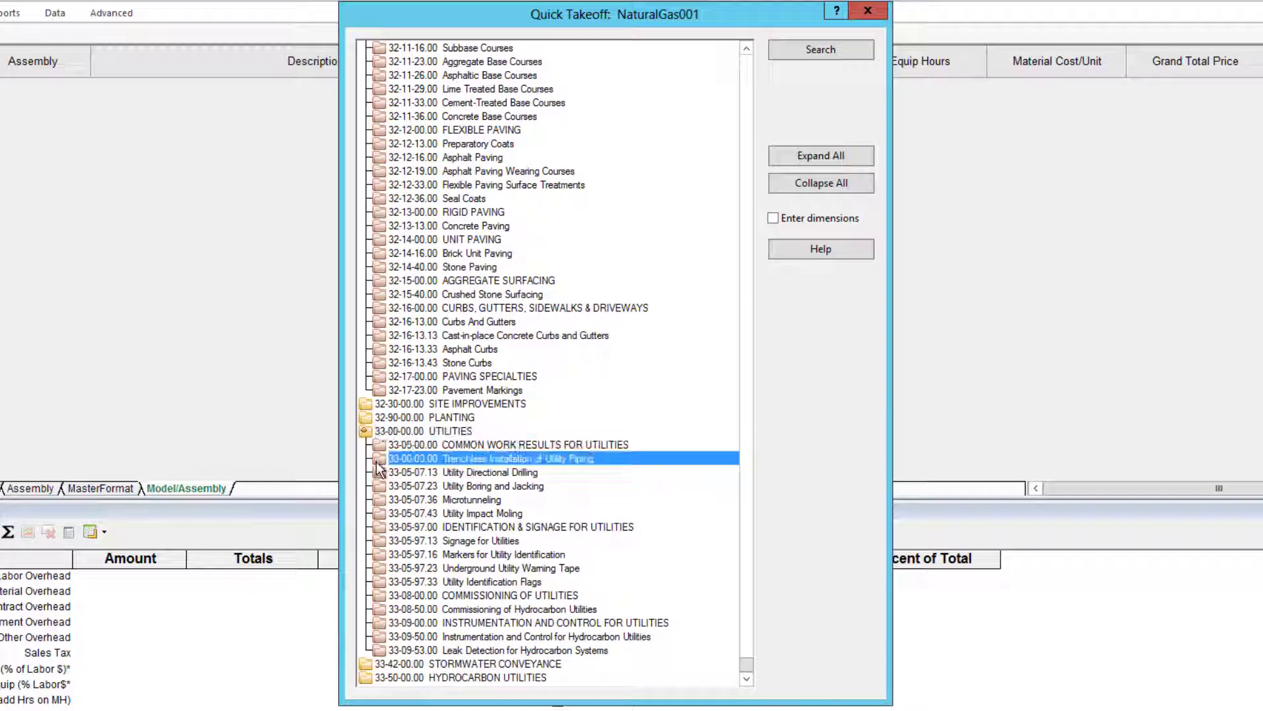
click(376, 471)
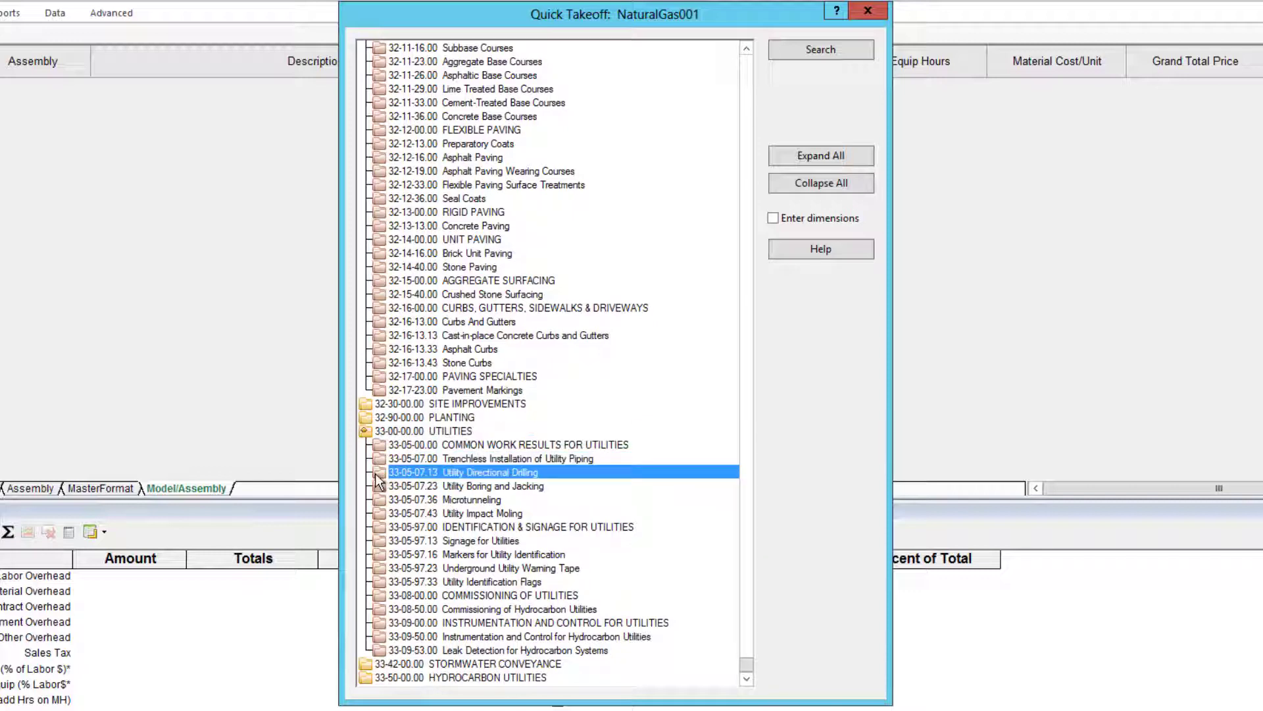
double_click(375, 472)
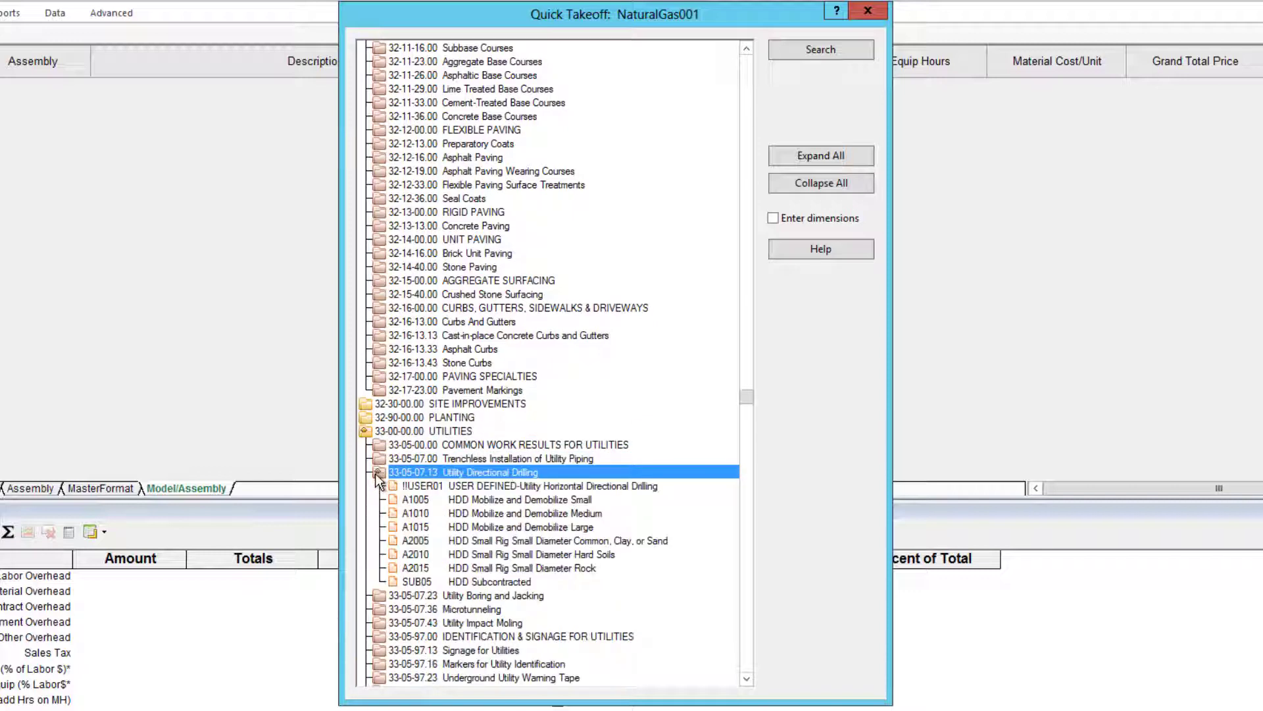
double_click(381, 597)
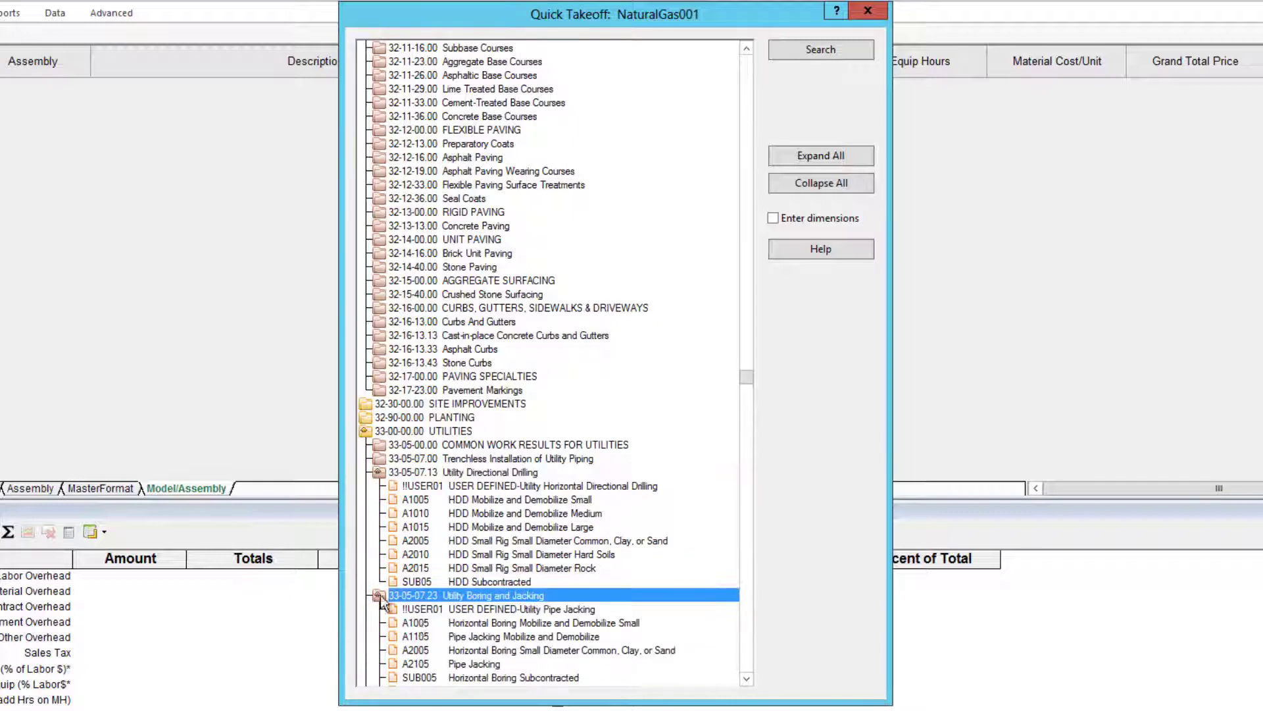
click(746, 678)
click(746, 679)
click(746, 679)
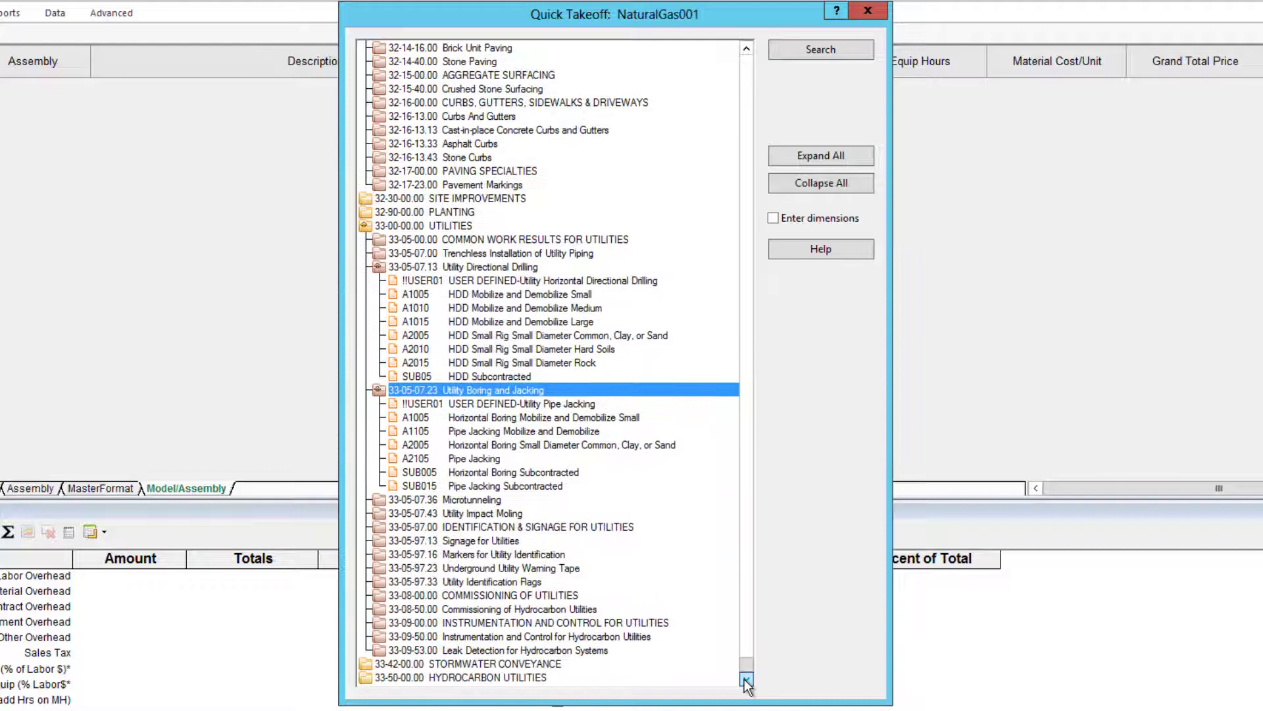
- Expand Microtunneling and Utility Impact Moling, inspect Pipe Ramming Small Diameter, then close the catalogue
double_click(380, 501)
double_click(380, 527)
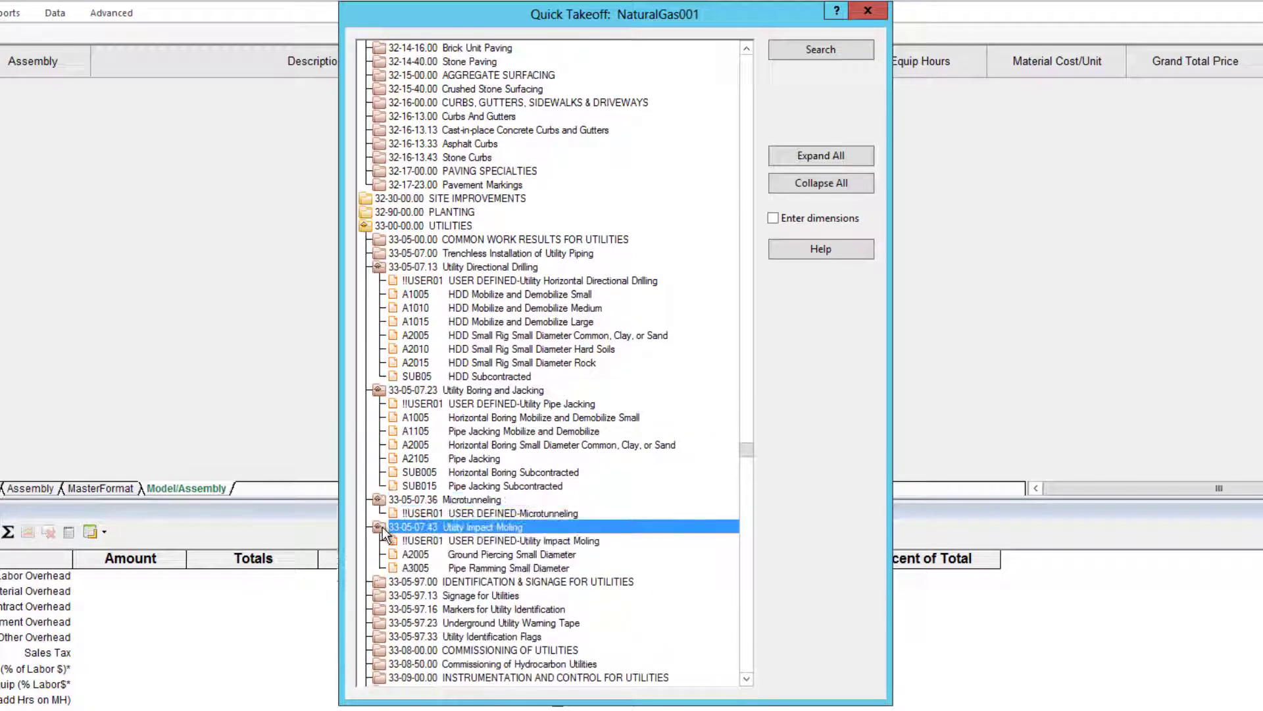
click(399, 542)
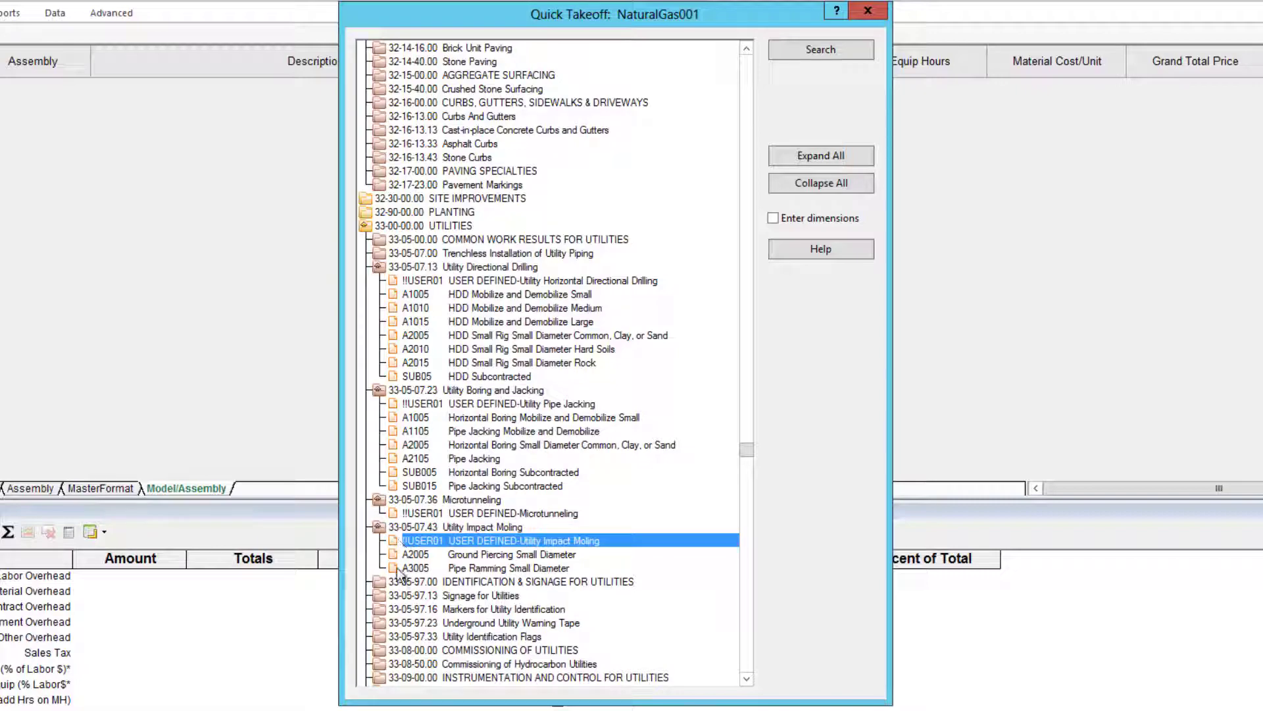
click(398, 570)
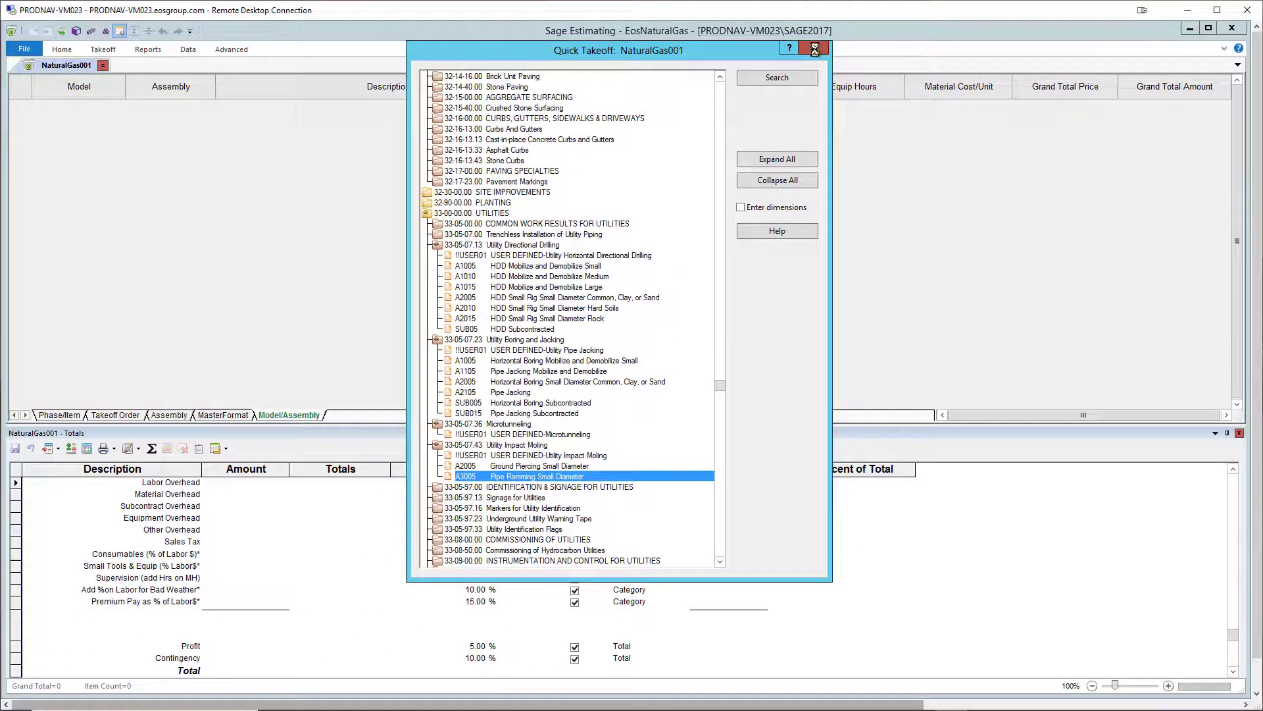
click(824, 54)
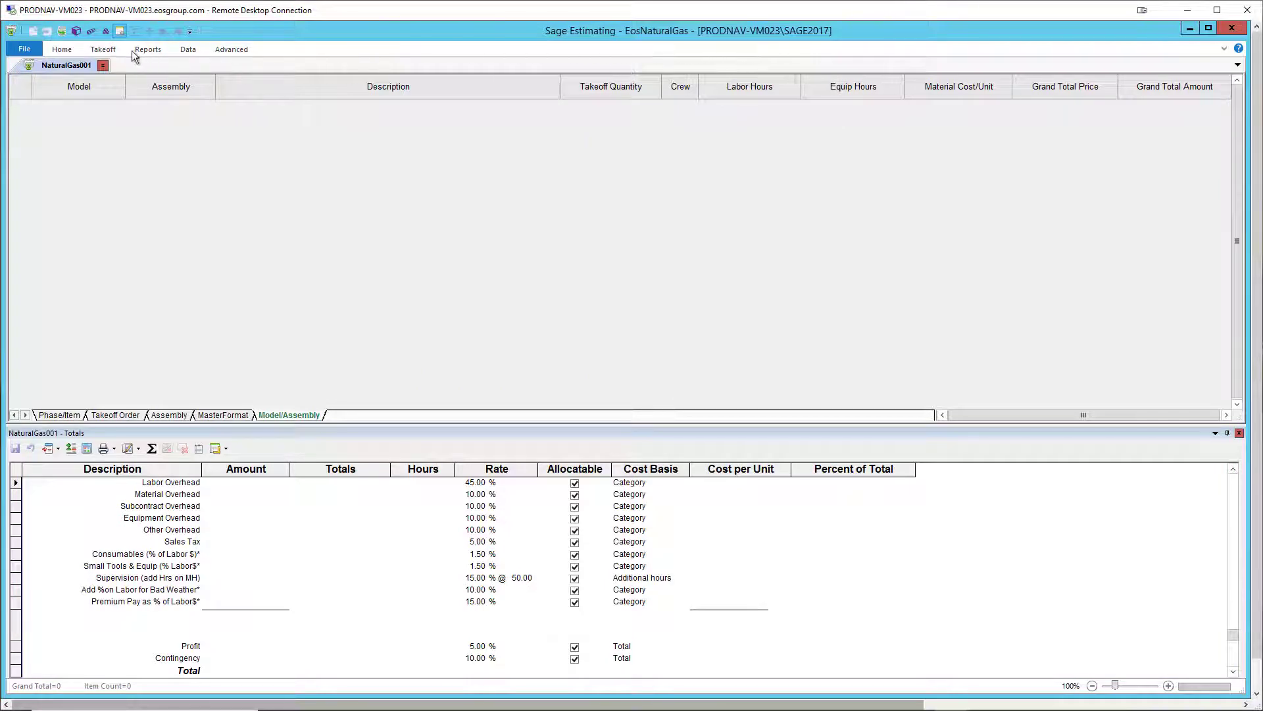
- Review the Crew Pricing rate table lists, keeping labor L-20-US40 and equipment E-20-US-RM
click(66, 49)
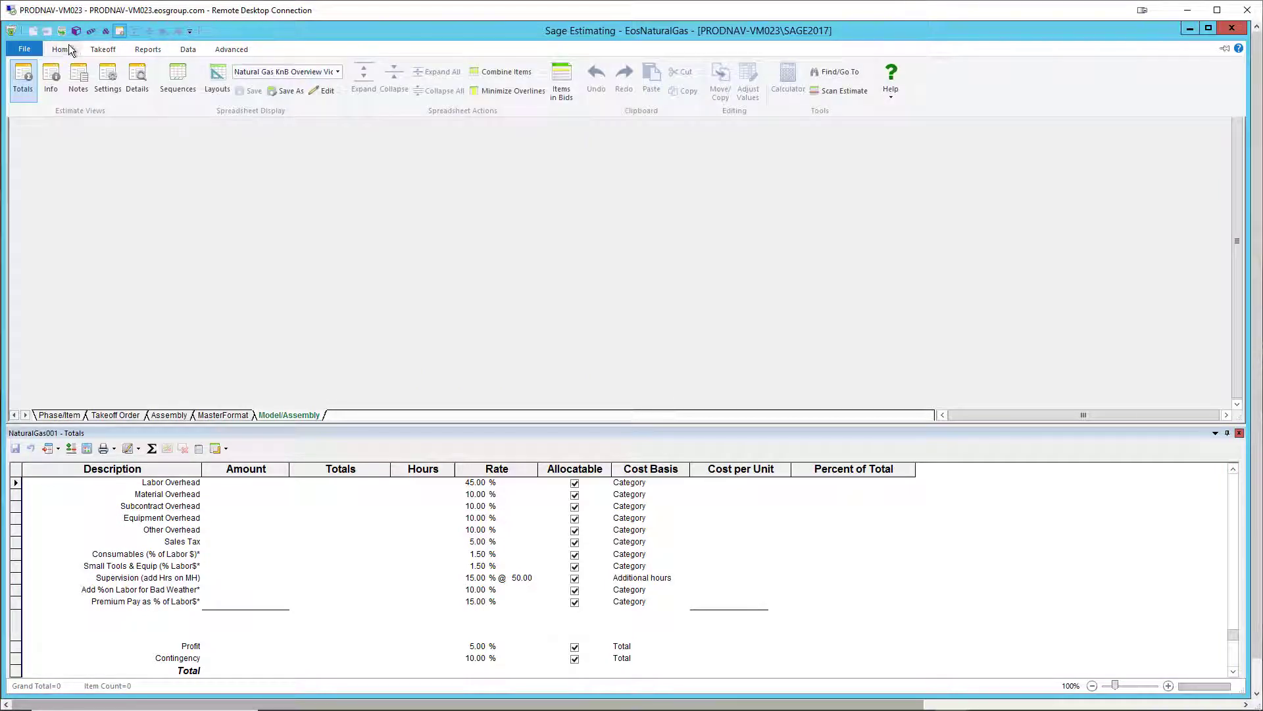
click(103, 74)
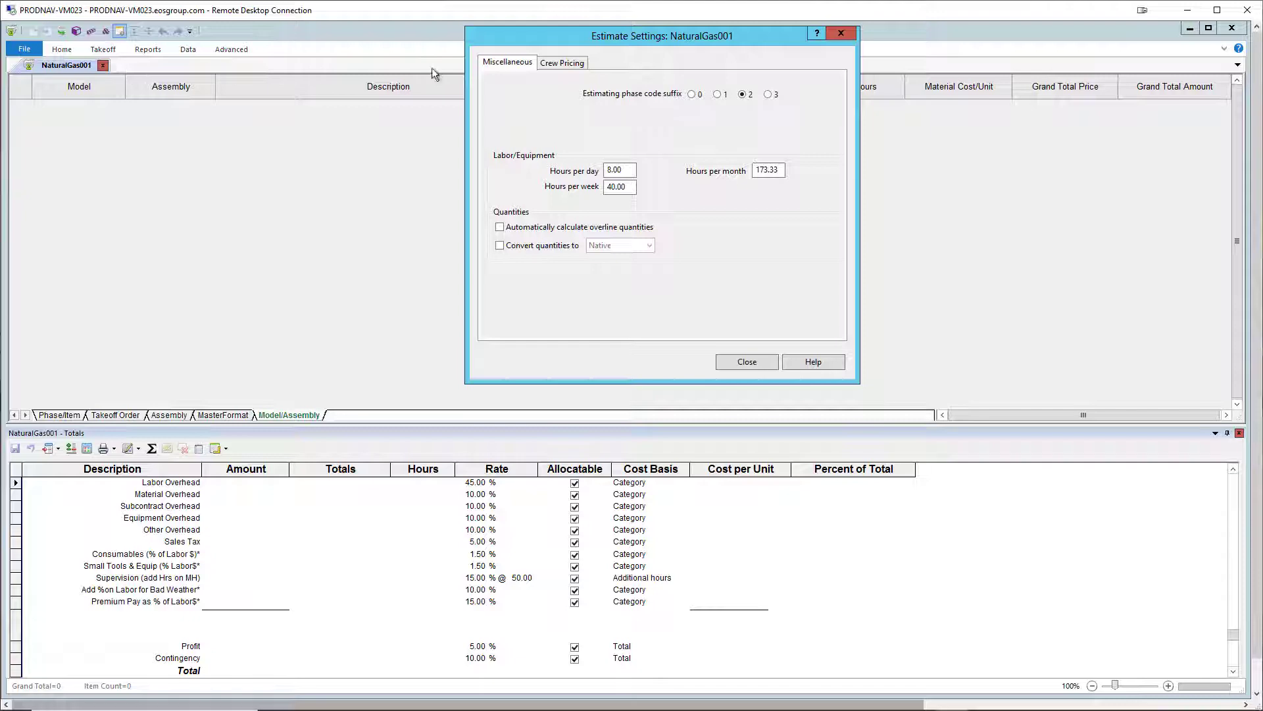
click(557, 64)
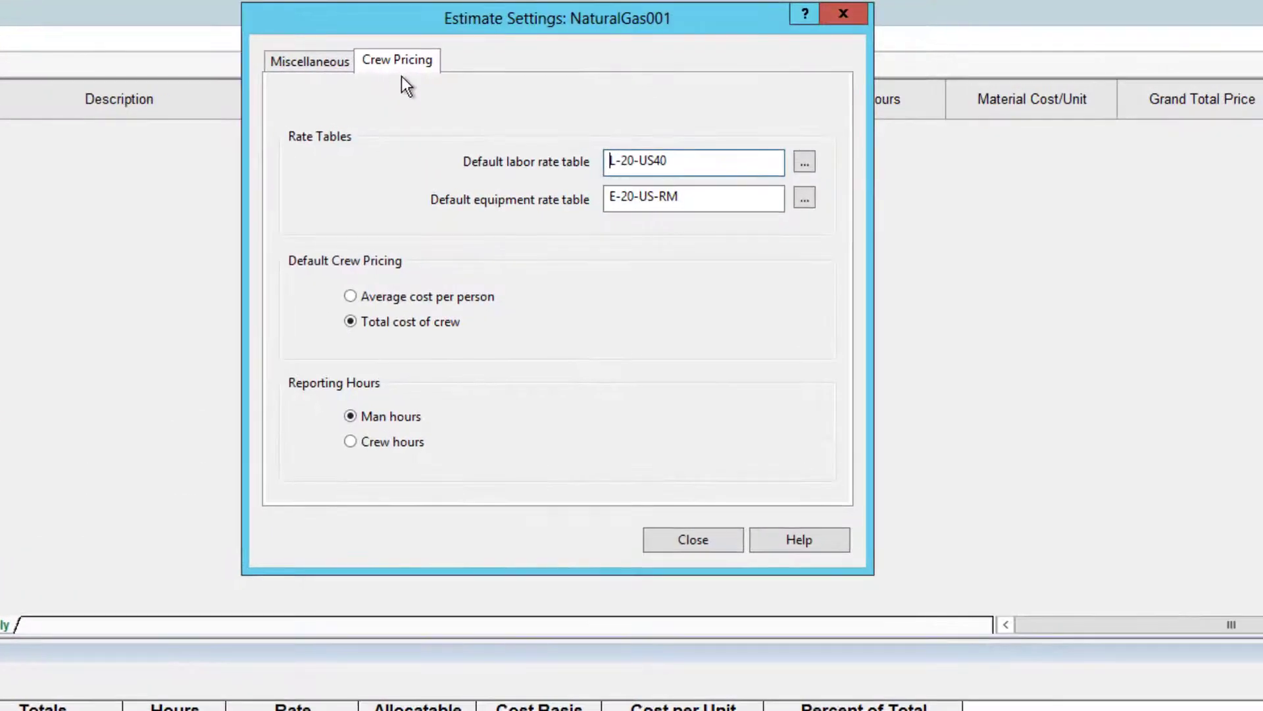
click(804, 168)
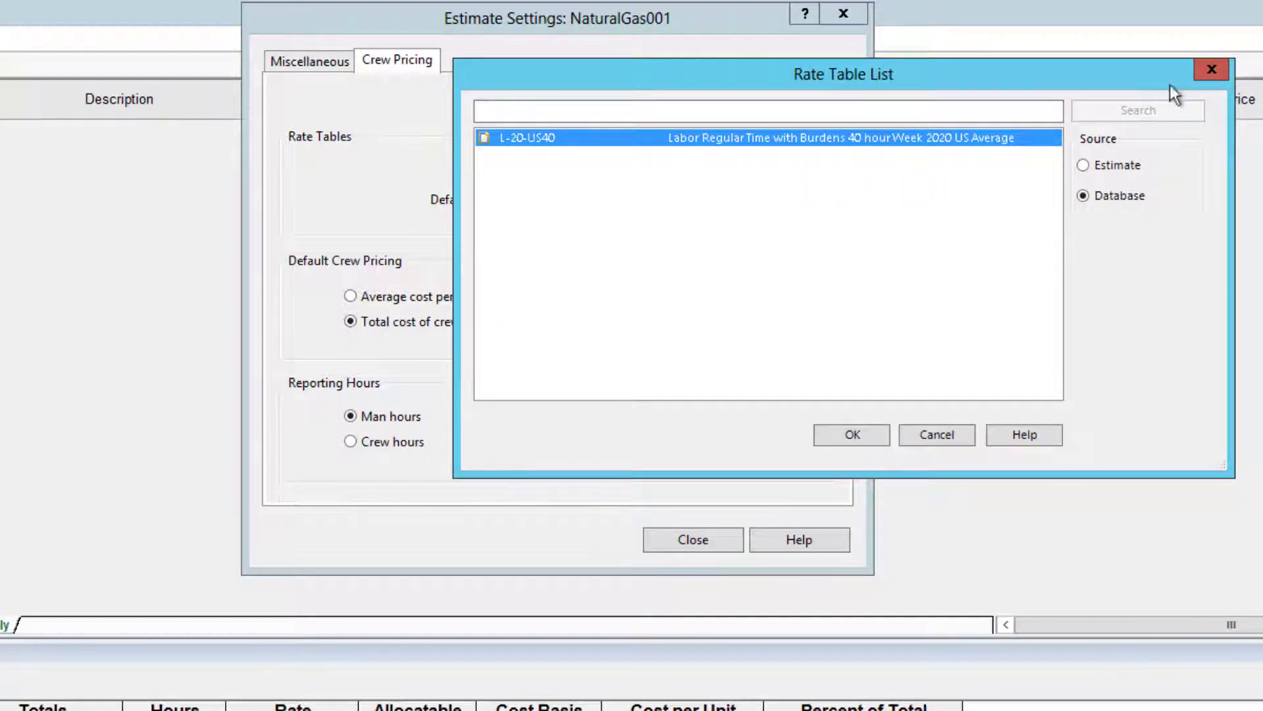
click(1210, 69)
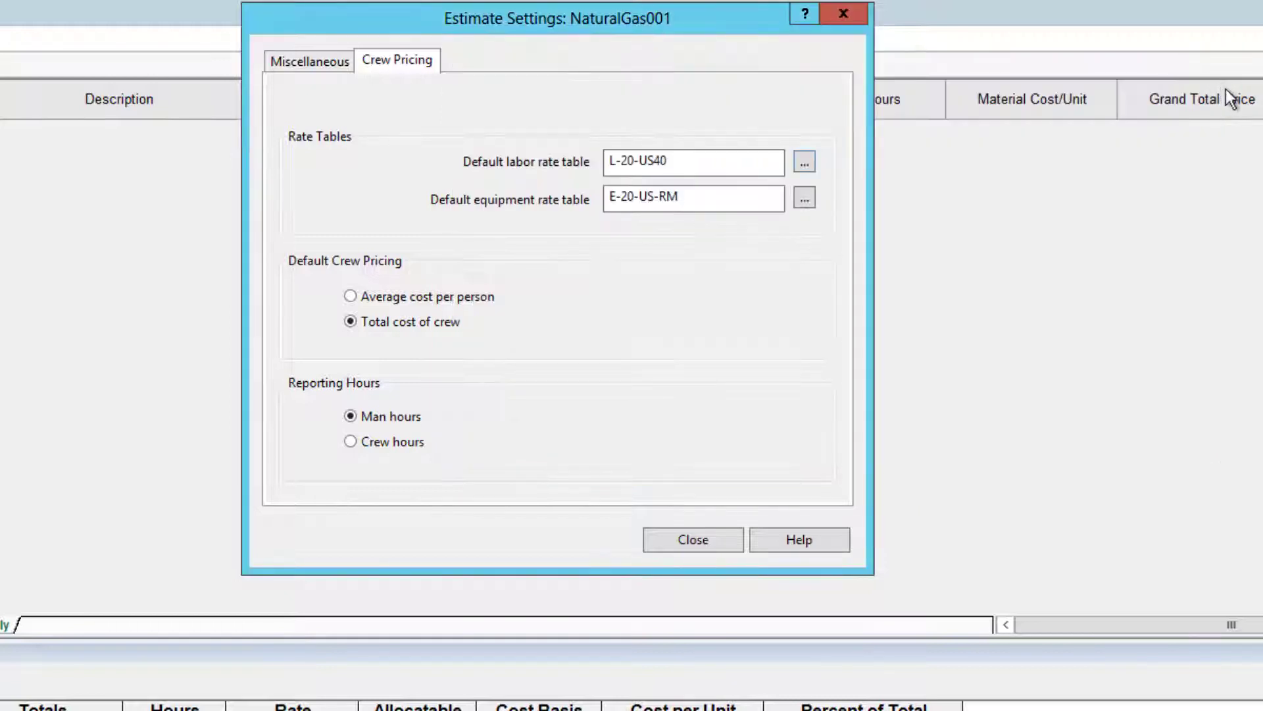
click(805, 198)
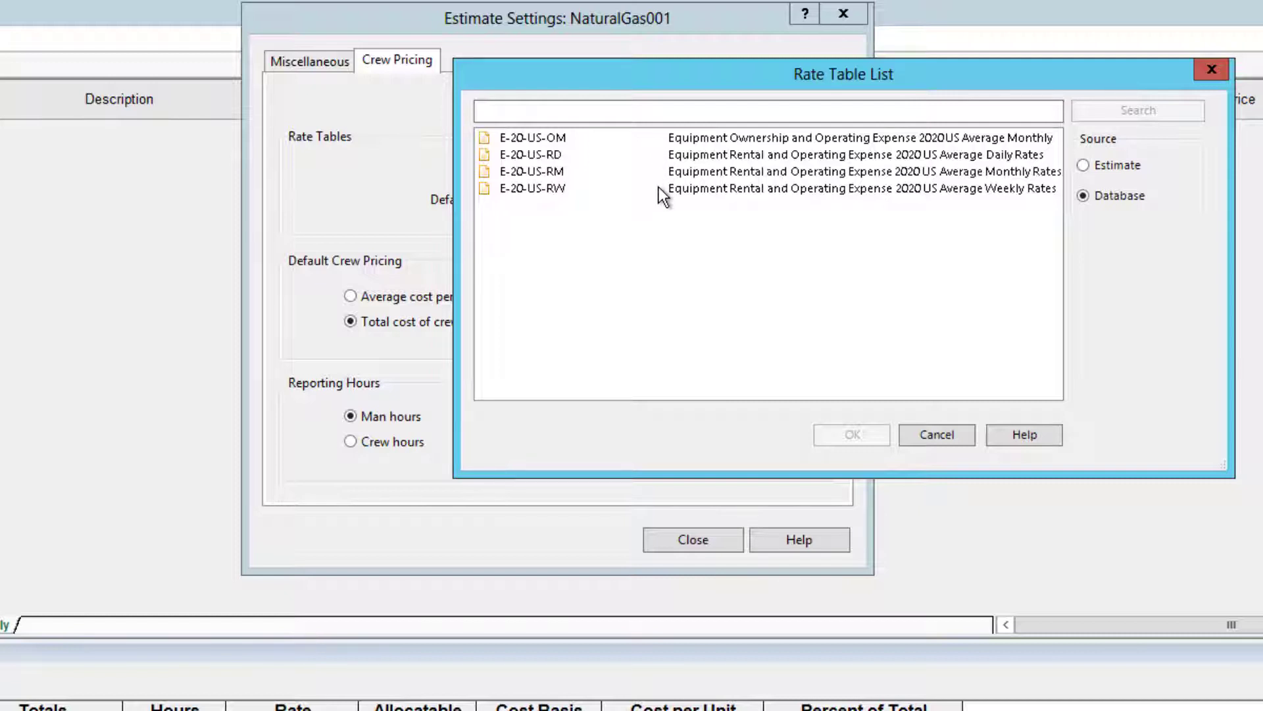
click(1222, 75)
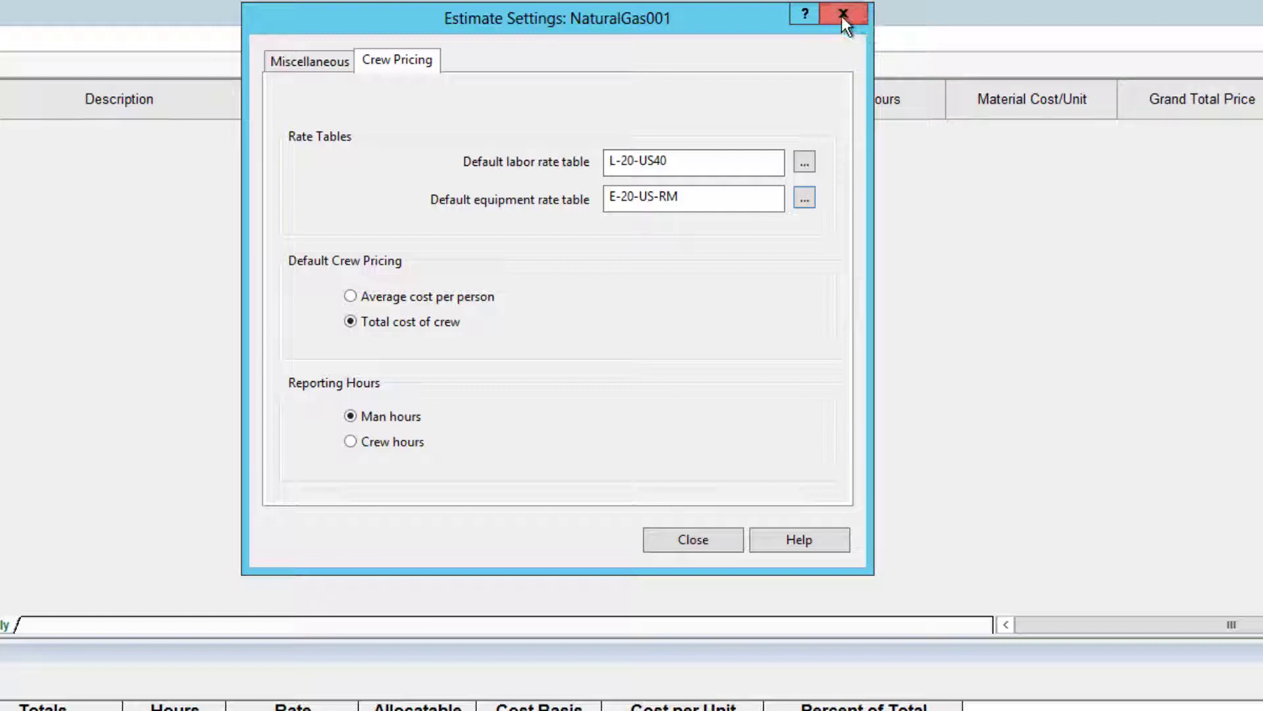
- Close Estimate Settings and start an Assembly Takeoff for NaturalGas001
click(843, 17)
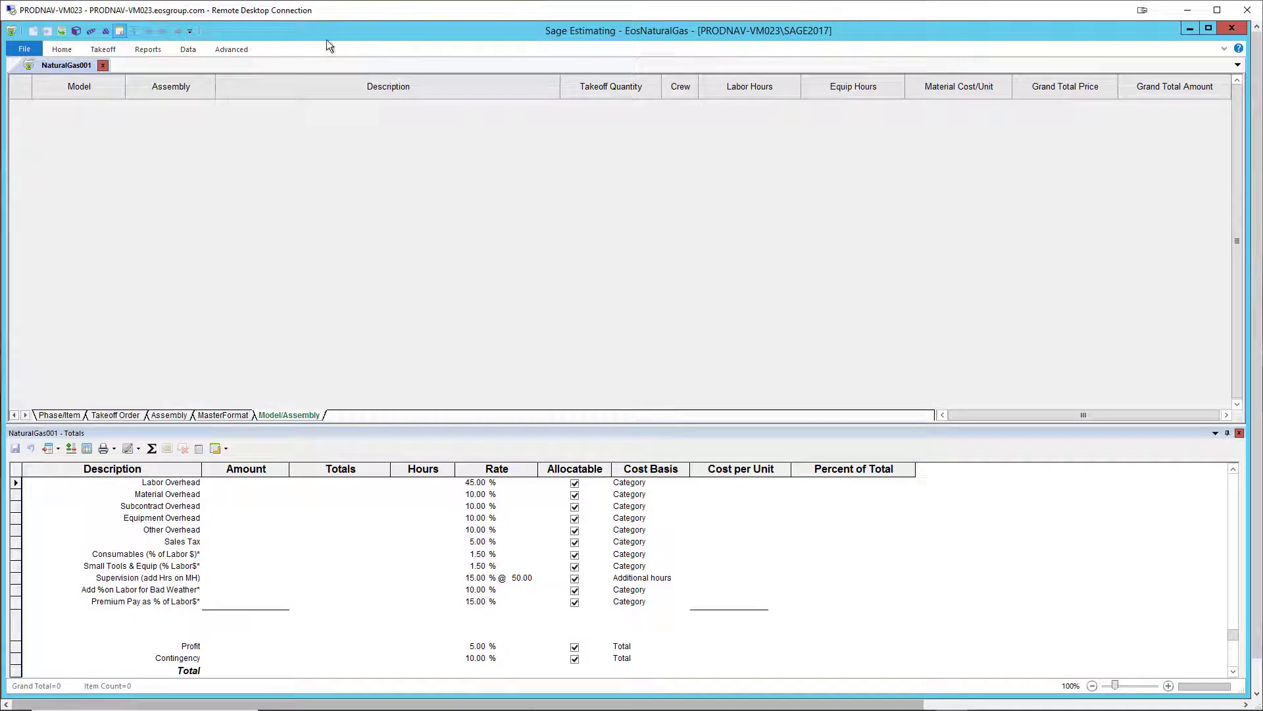
click(109, 50)
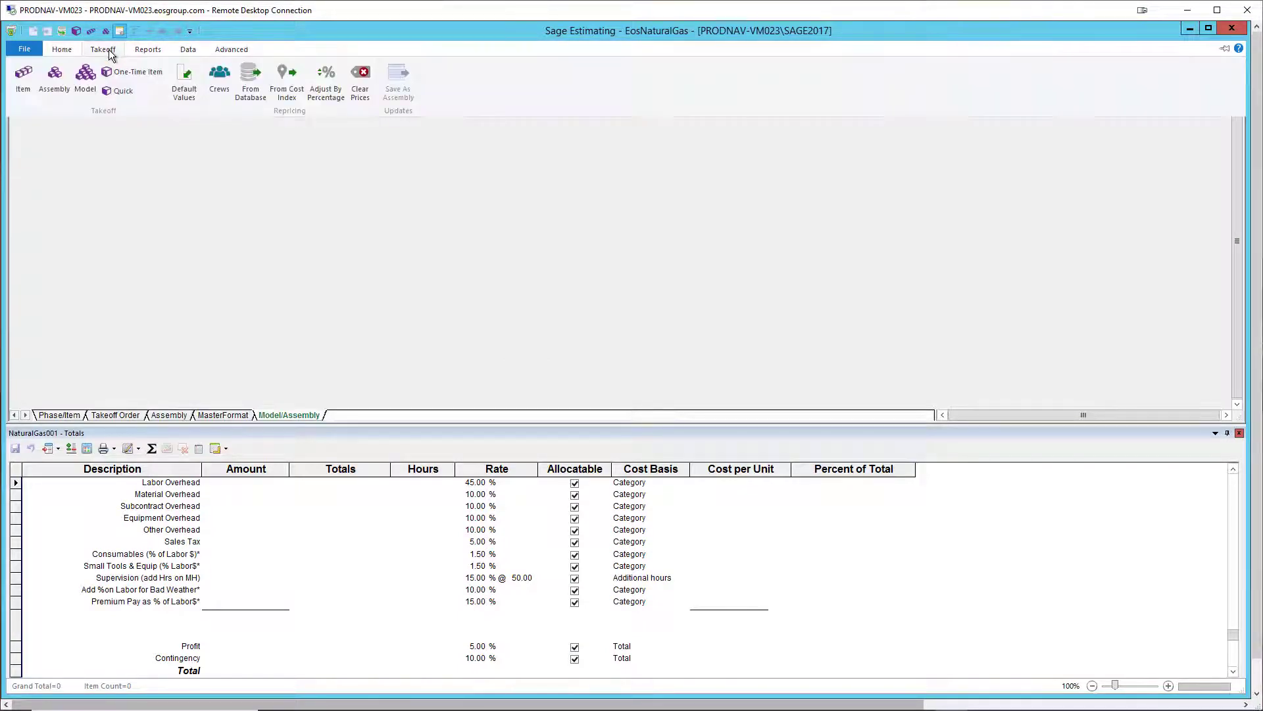
click(54, 75)
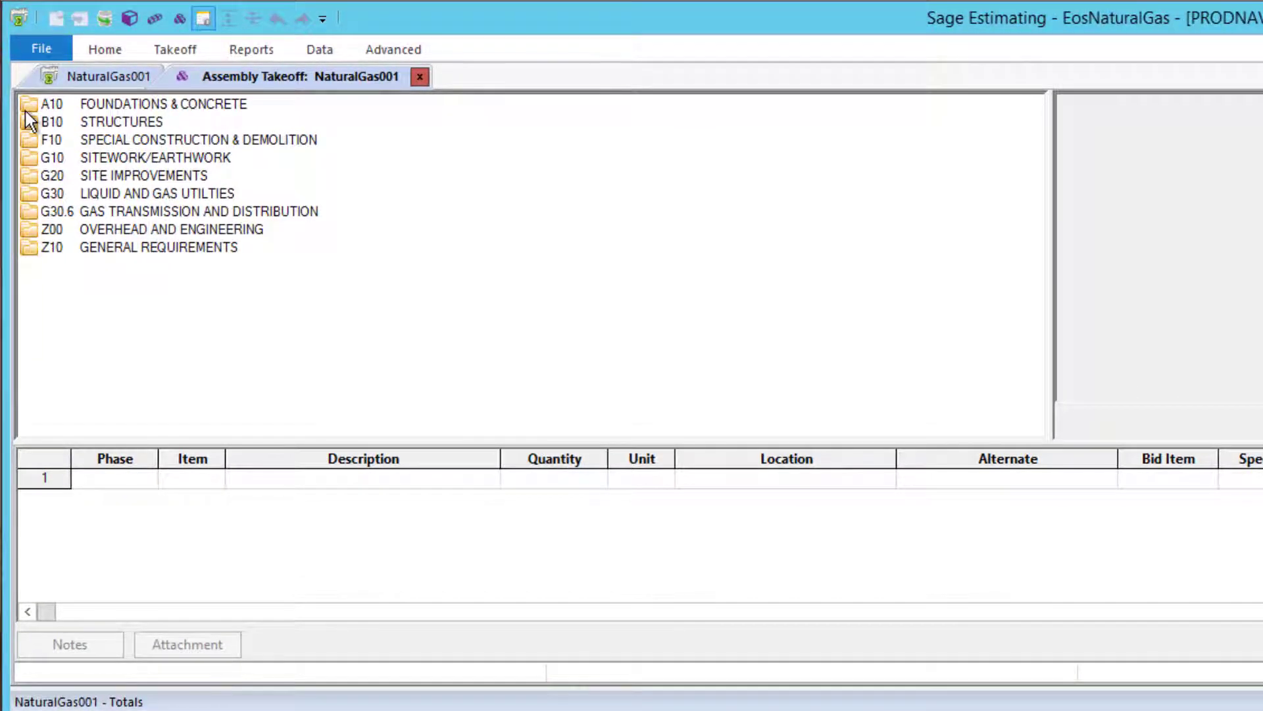
- Expand A10, B10, F10, G10 and G20 categories, then G30.6 Gas Transmission and Distribution
double_click(25, 107)
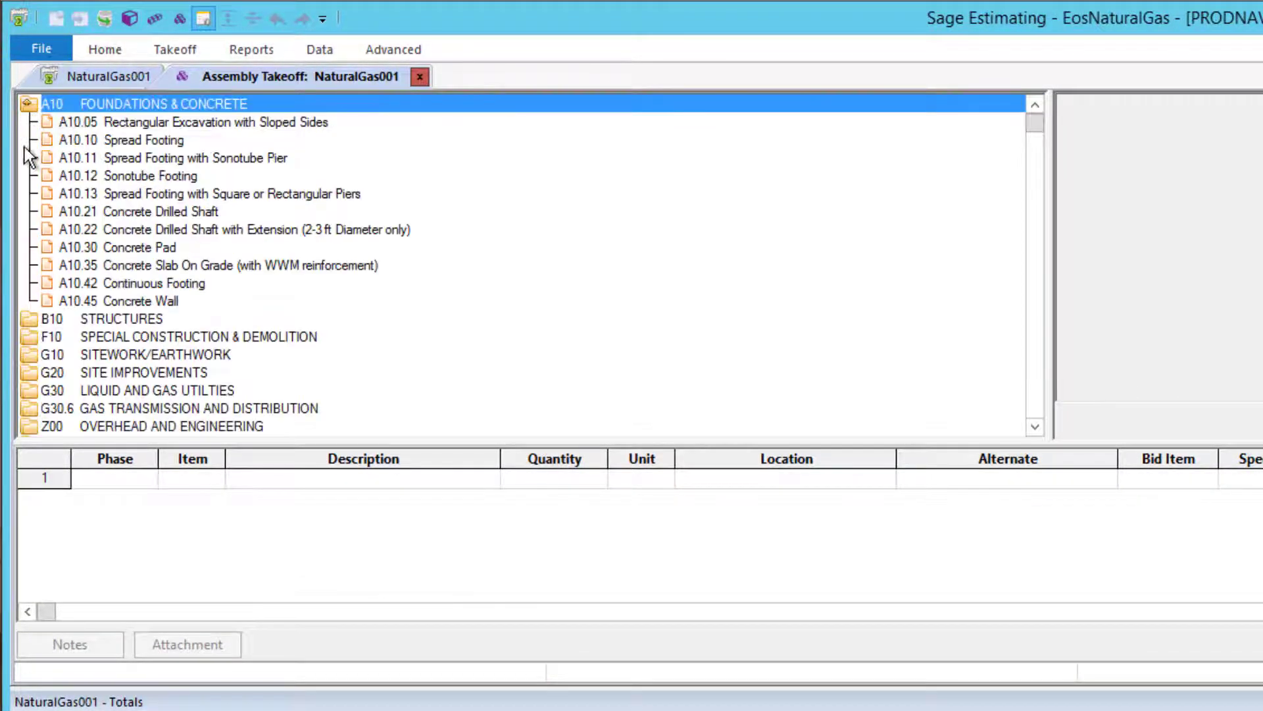
click(29, 319)
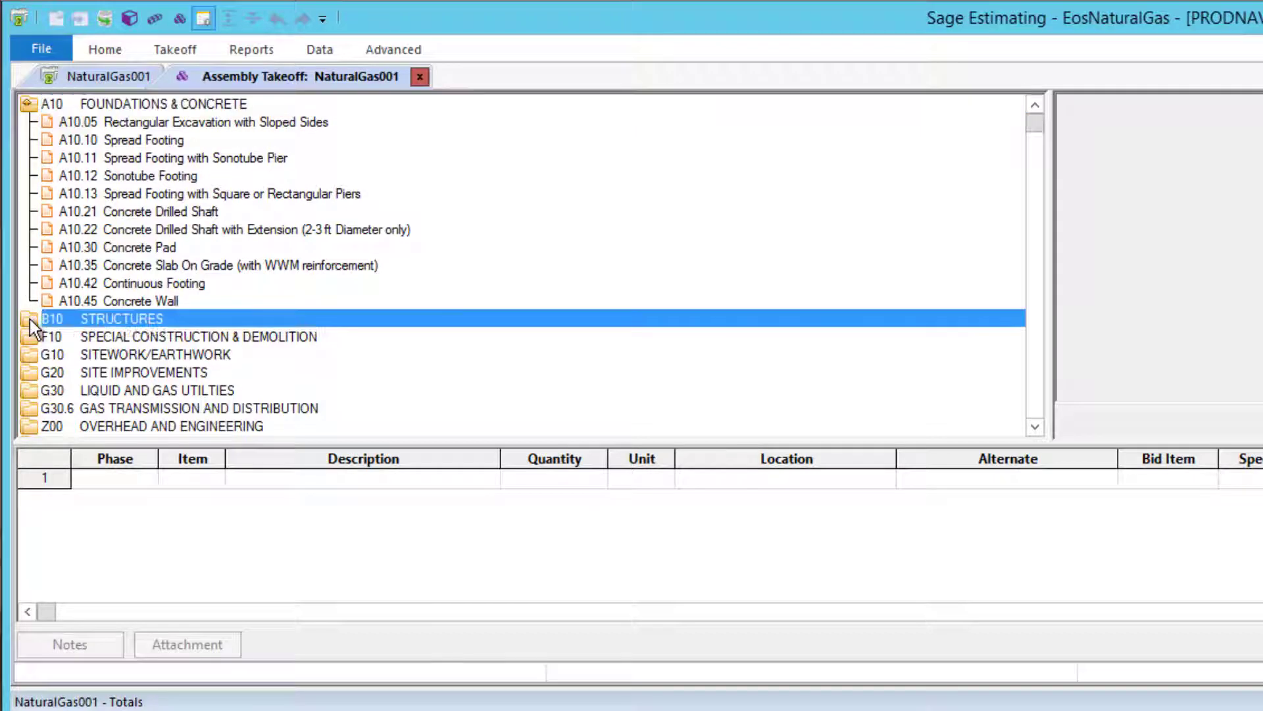
double_click(30, 319)
double_click(33, 373)
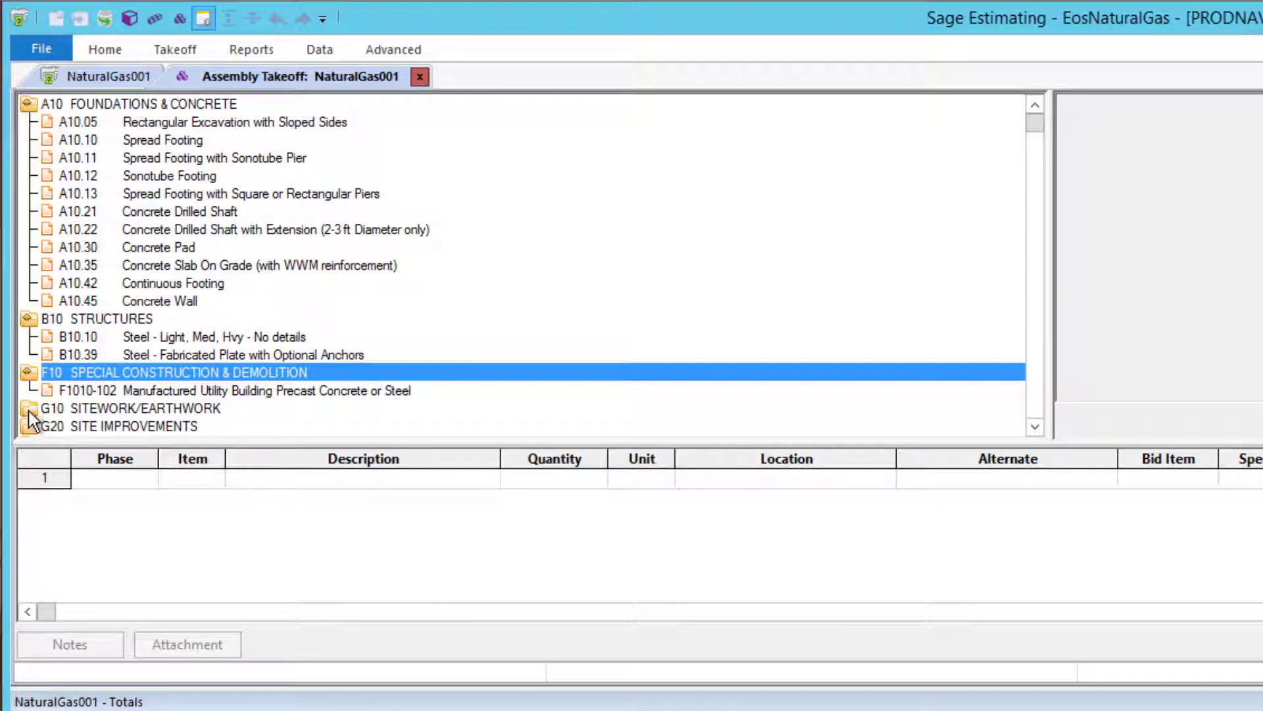
double_click(29, 409)
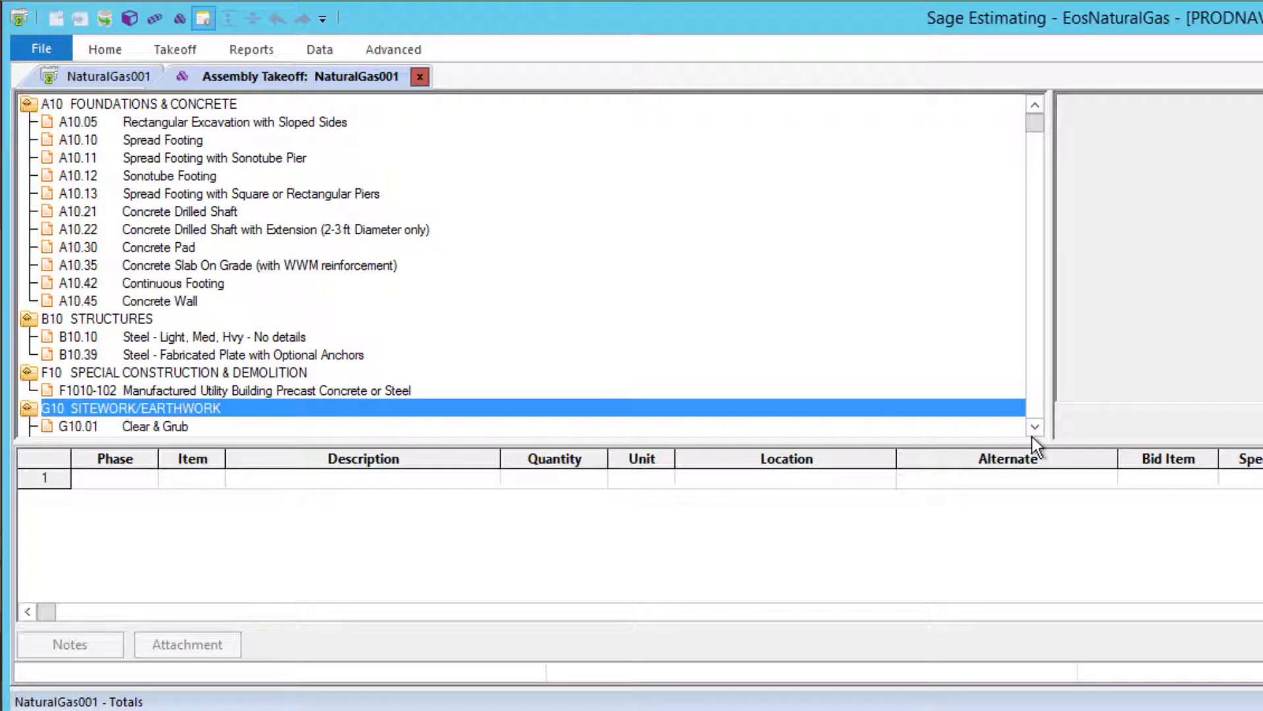
drag(1033, 436, 1033, 436)
double_click(26, 357)
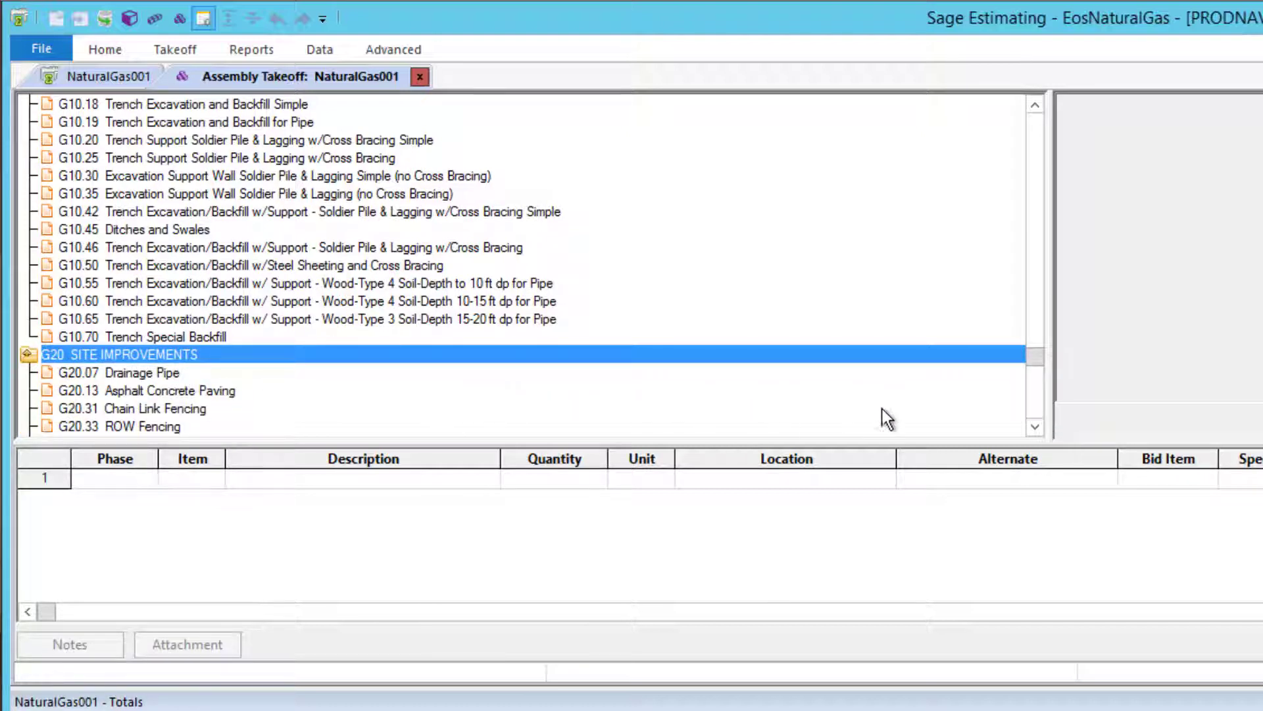
drag(1034, 428, 1034, 432)
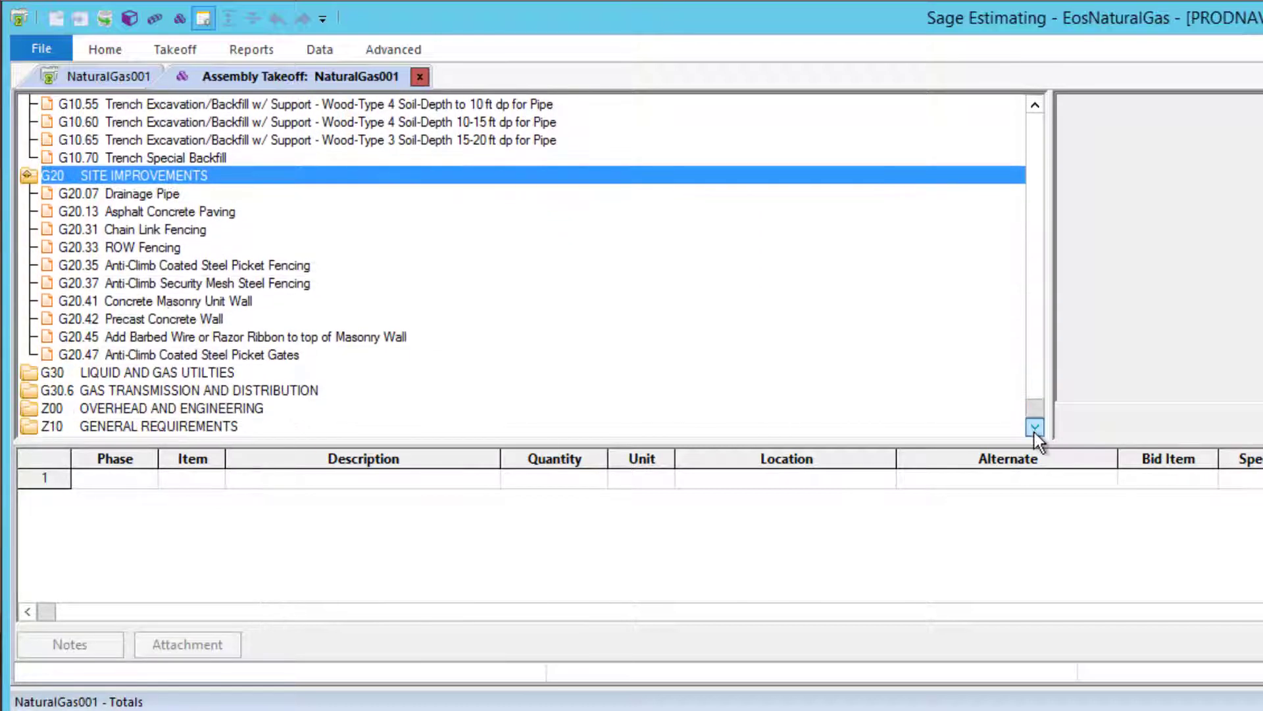
click(27, 389)
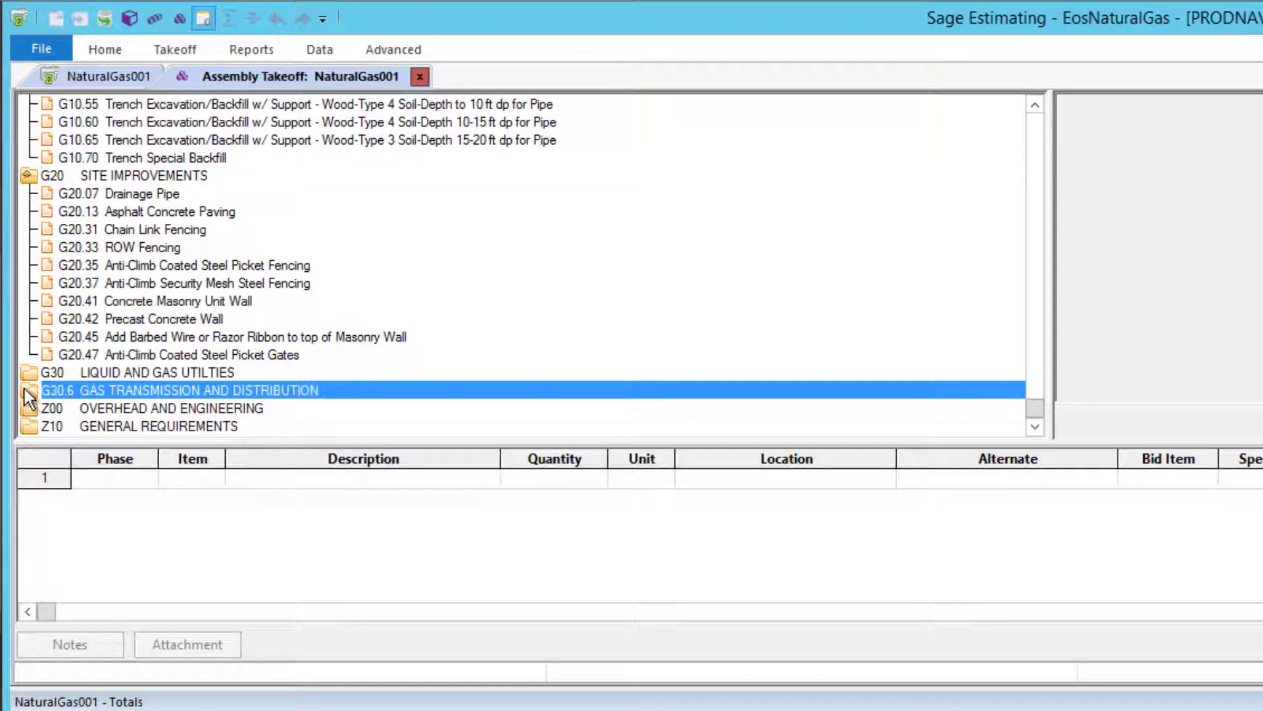
click(25, 389)
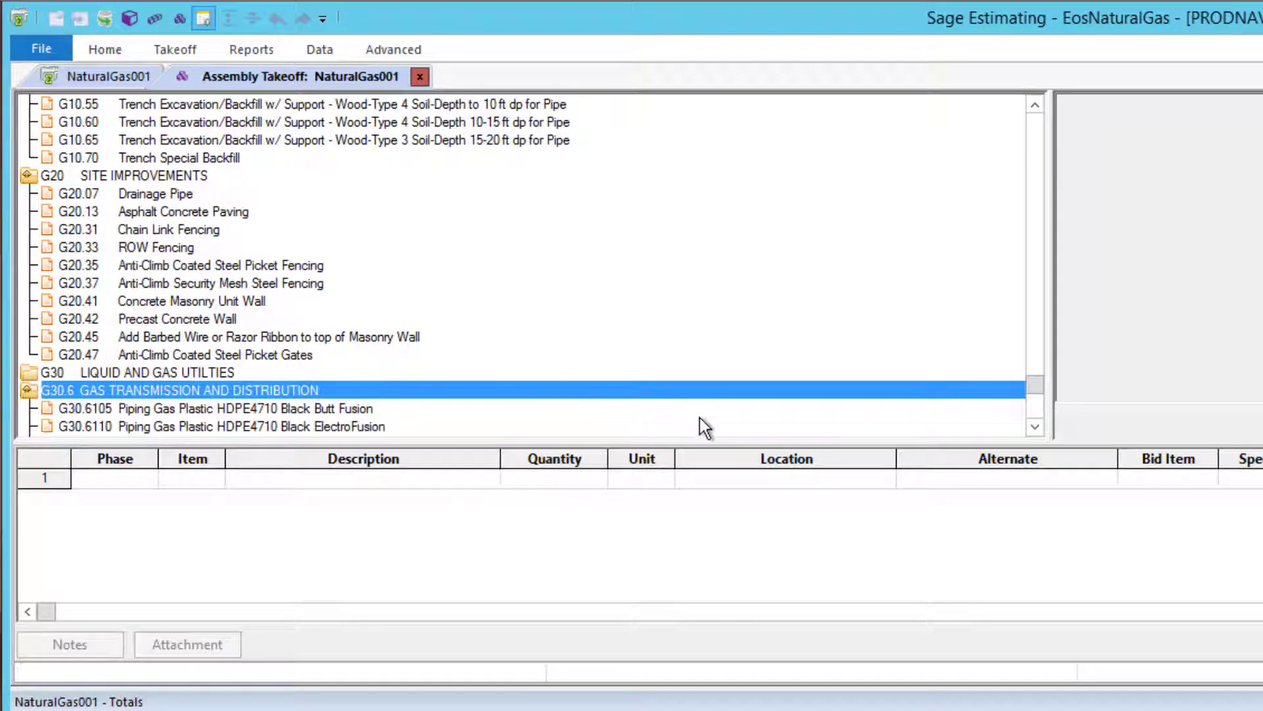
drag(1032, 428, 1032, 429)
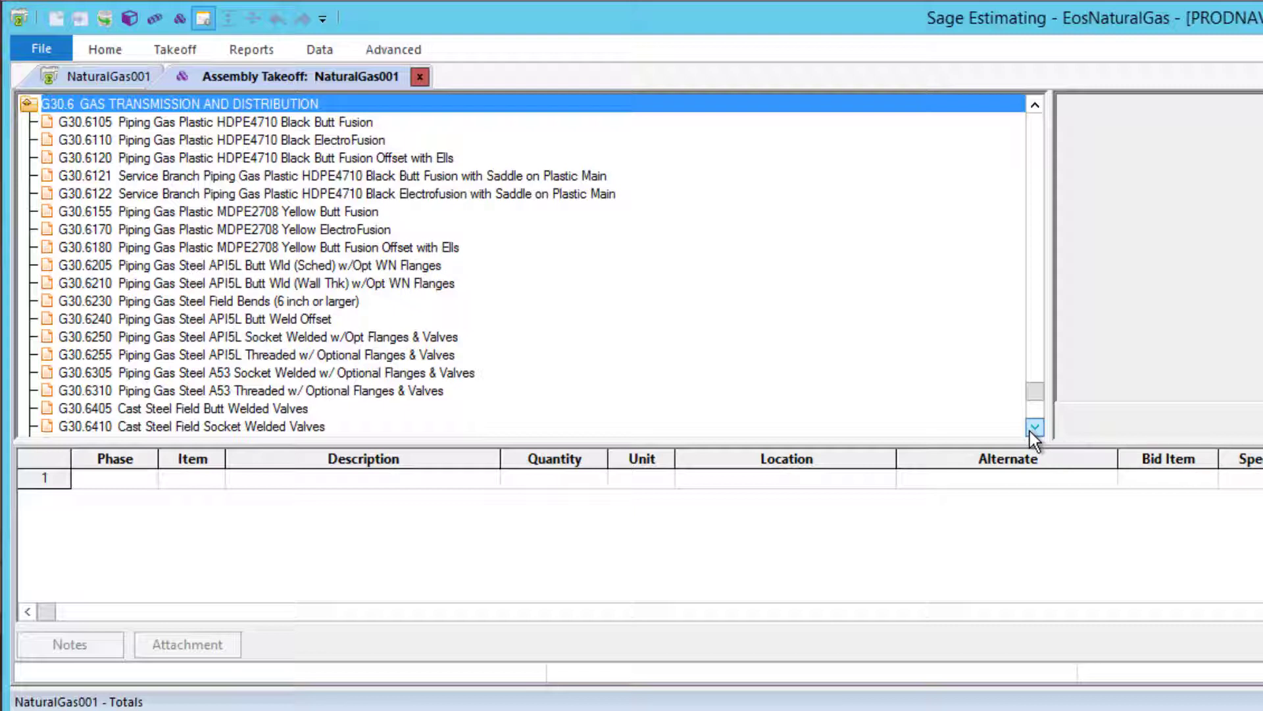
click(1031, 432)
click(1030, 432)
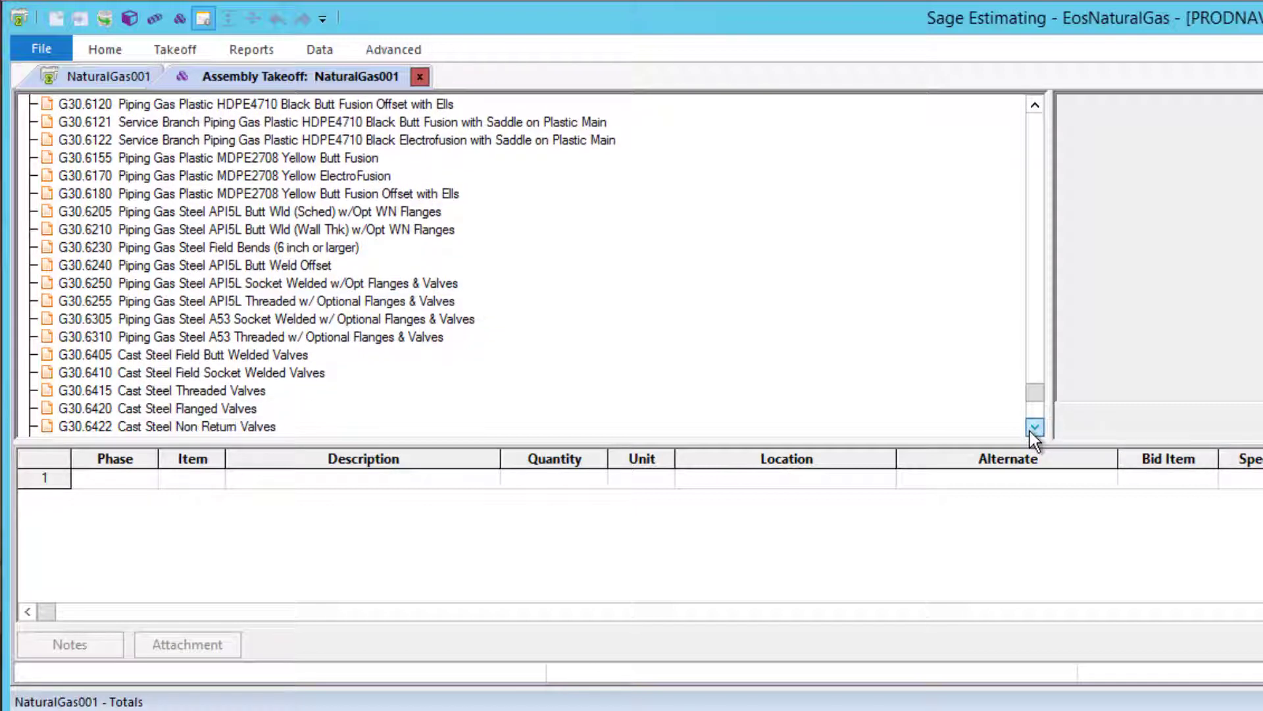
click(1035, 428)
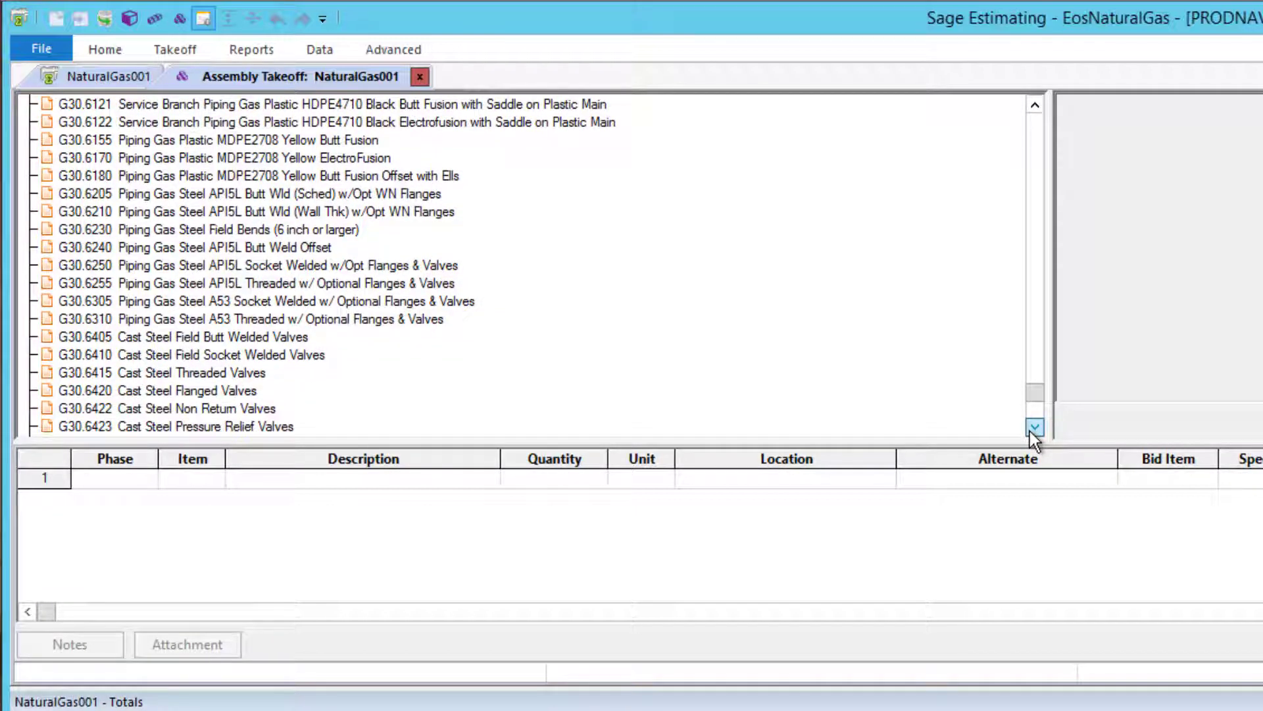
click(1035, 428)
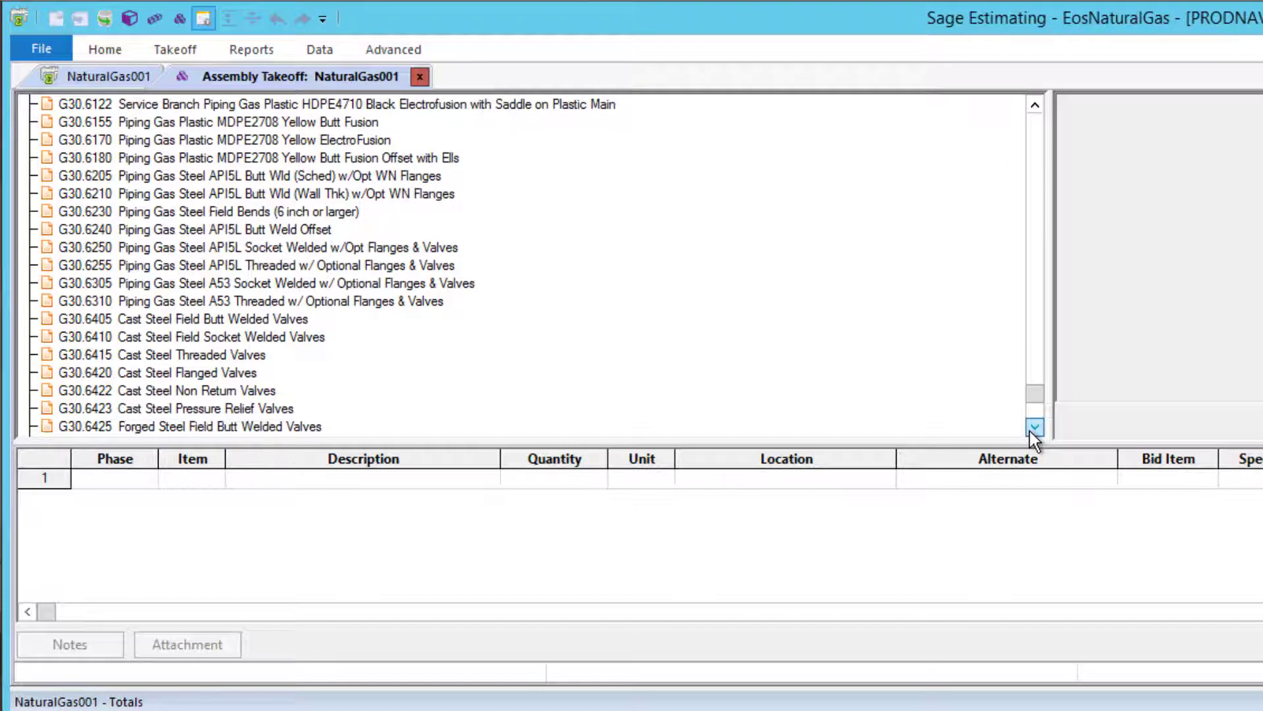
click(1031, 431)
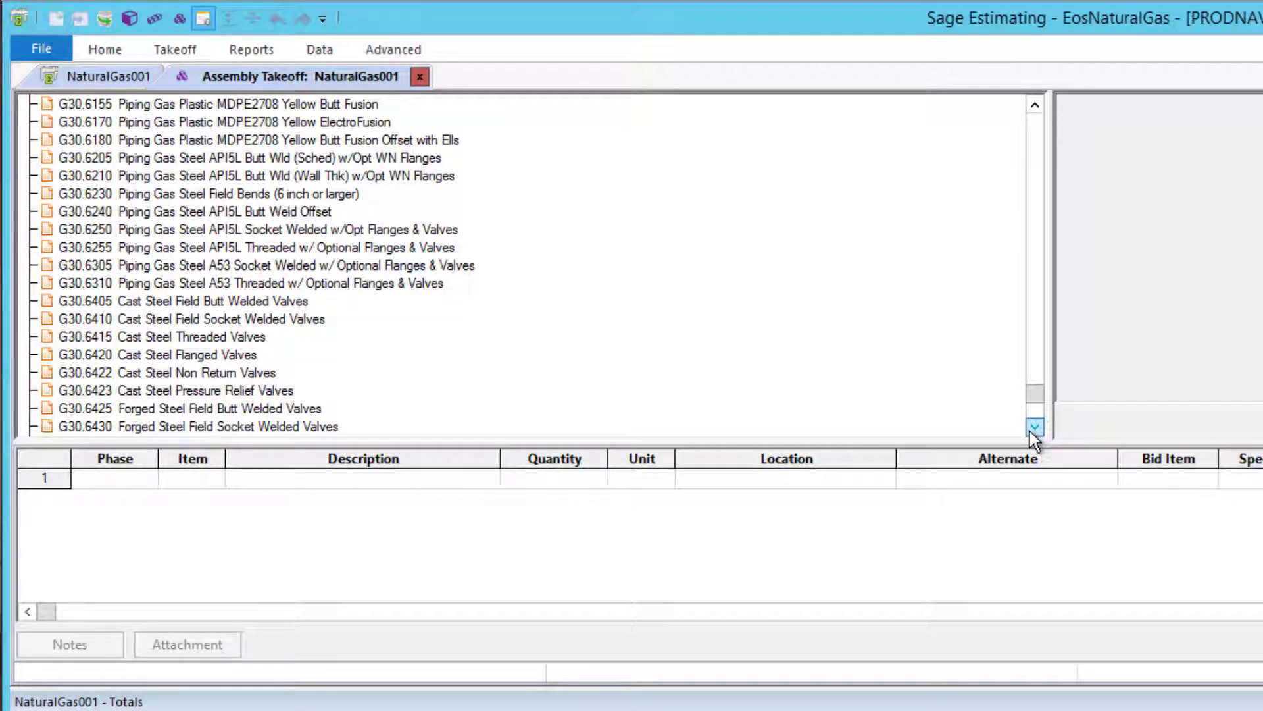
click(1031, 431)
click(1031, 432)
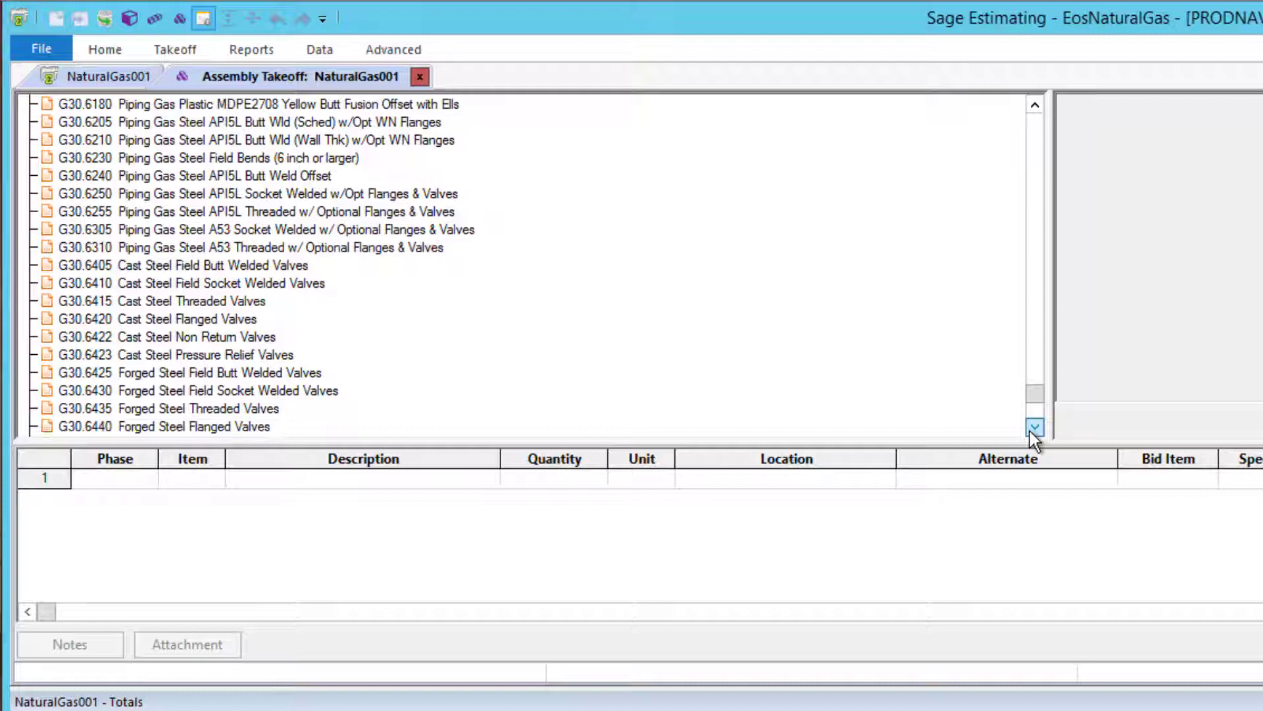
click(1030, 432)
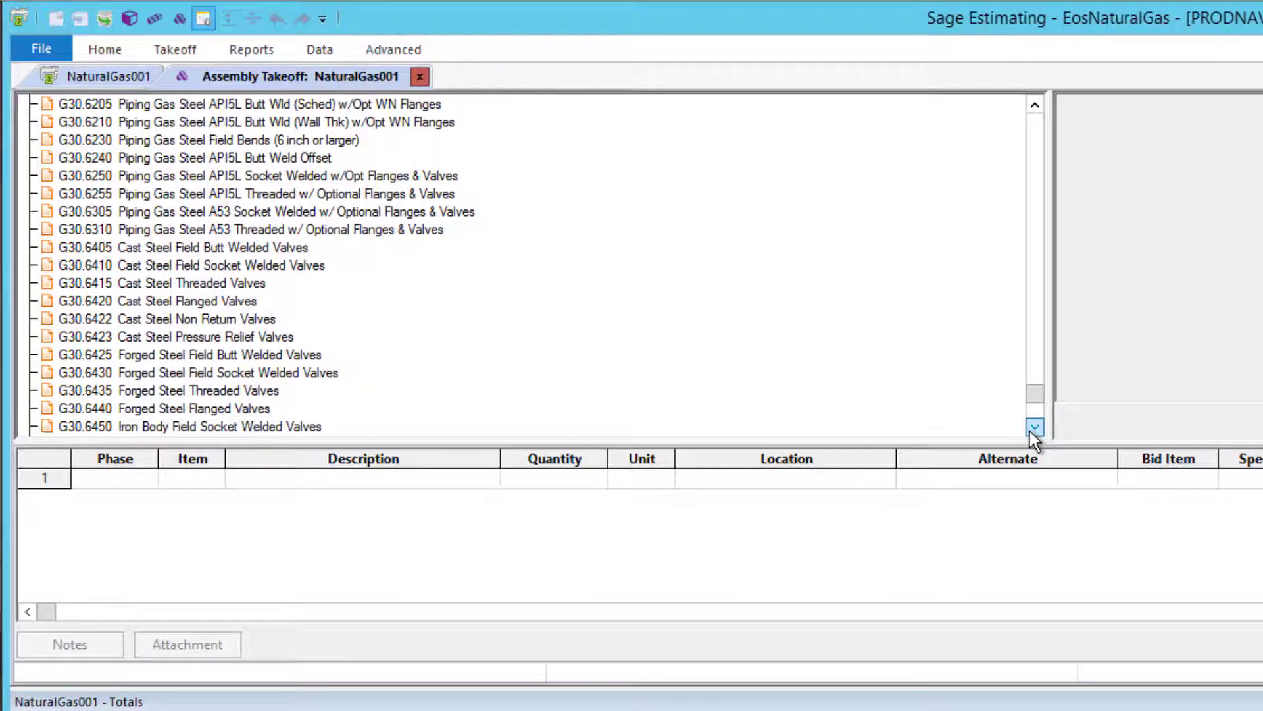
click(1030, 432)
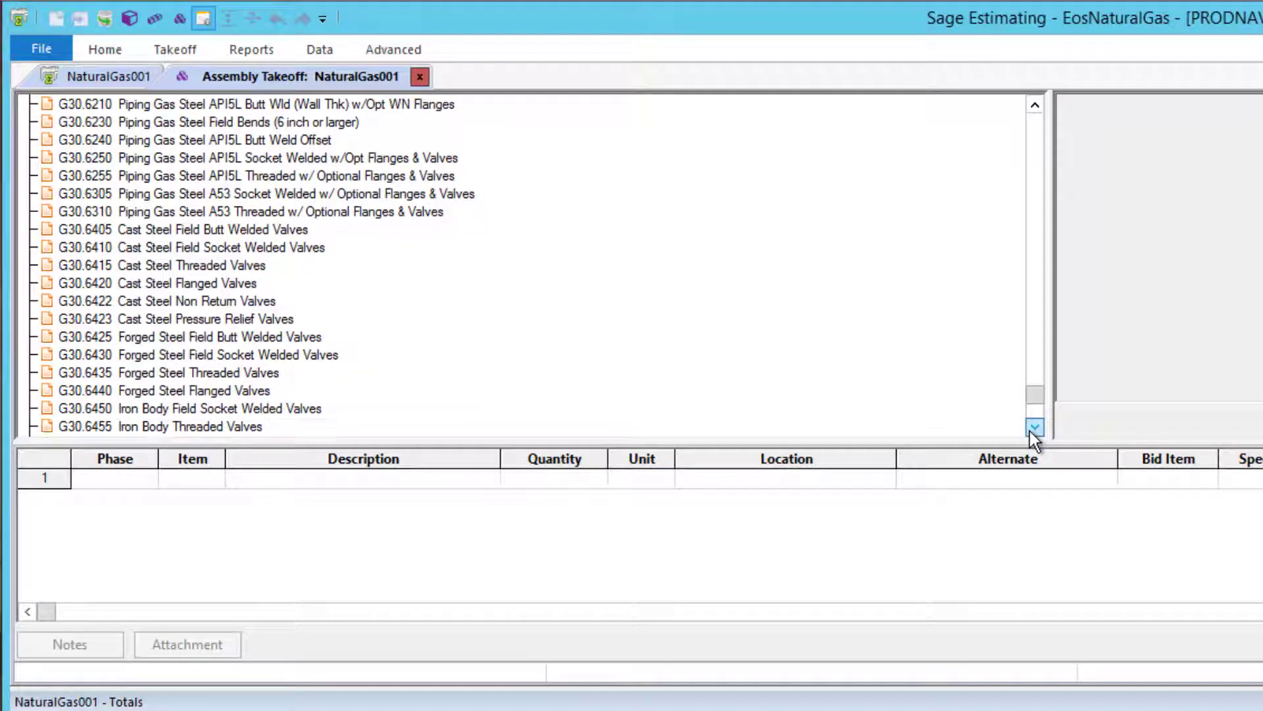
click(1030, 432)
click(1030, 431)
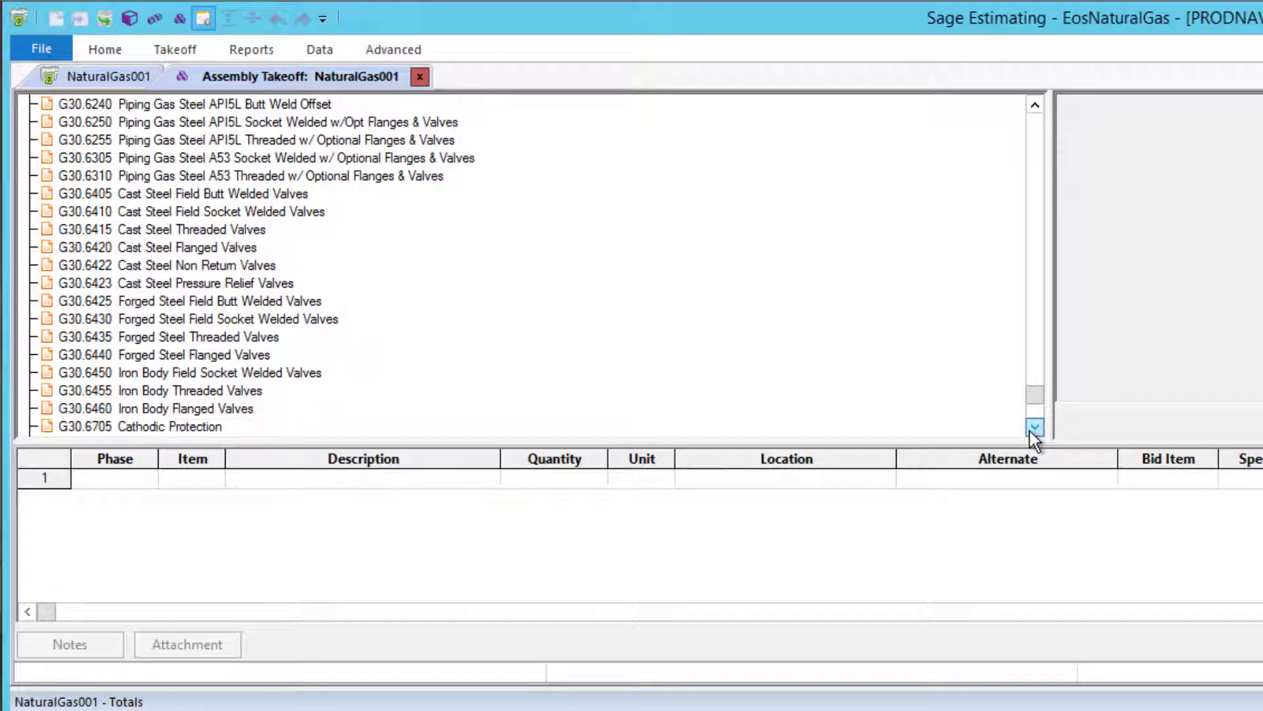
click(1030, 432)
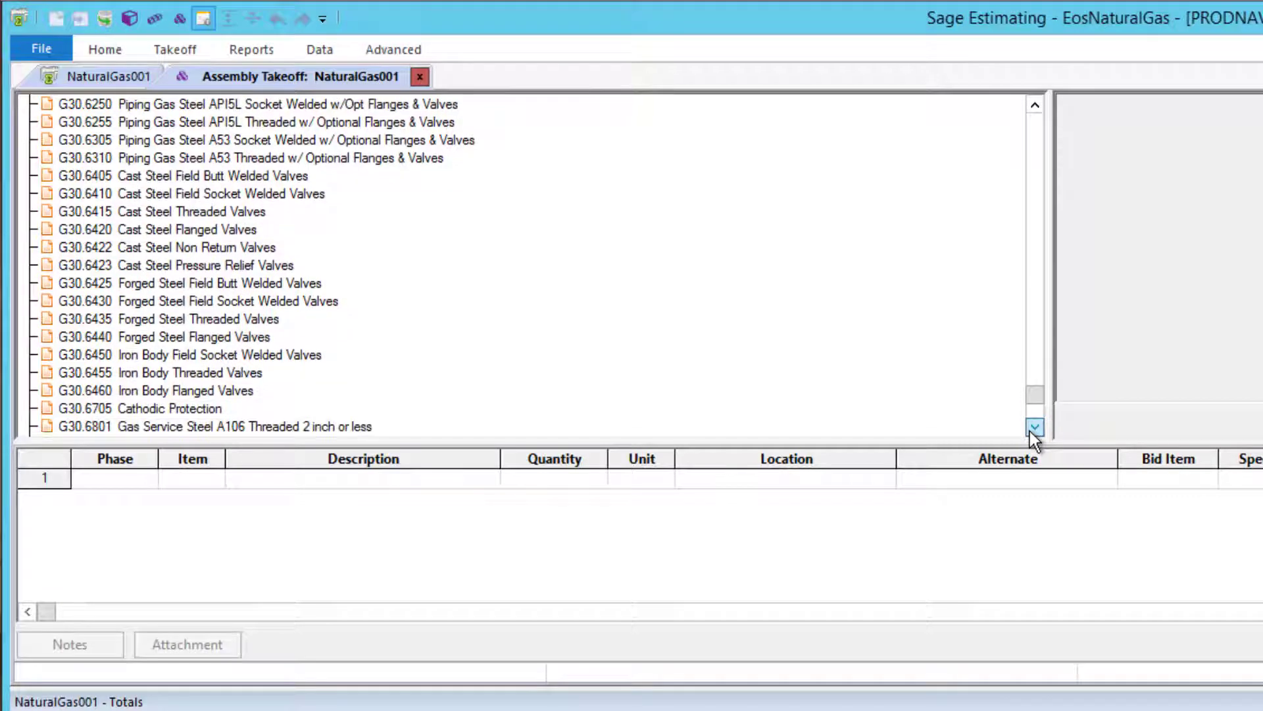
click(1030, 431)
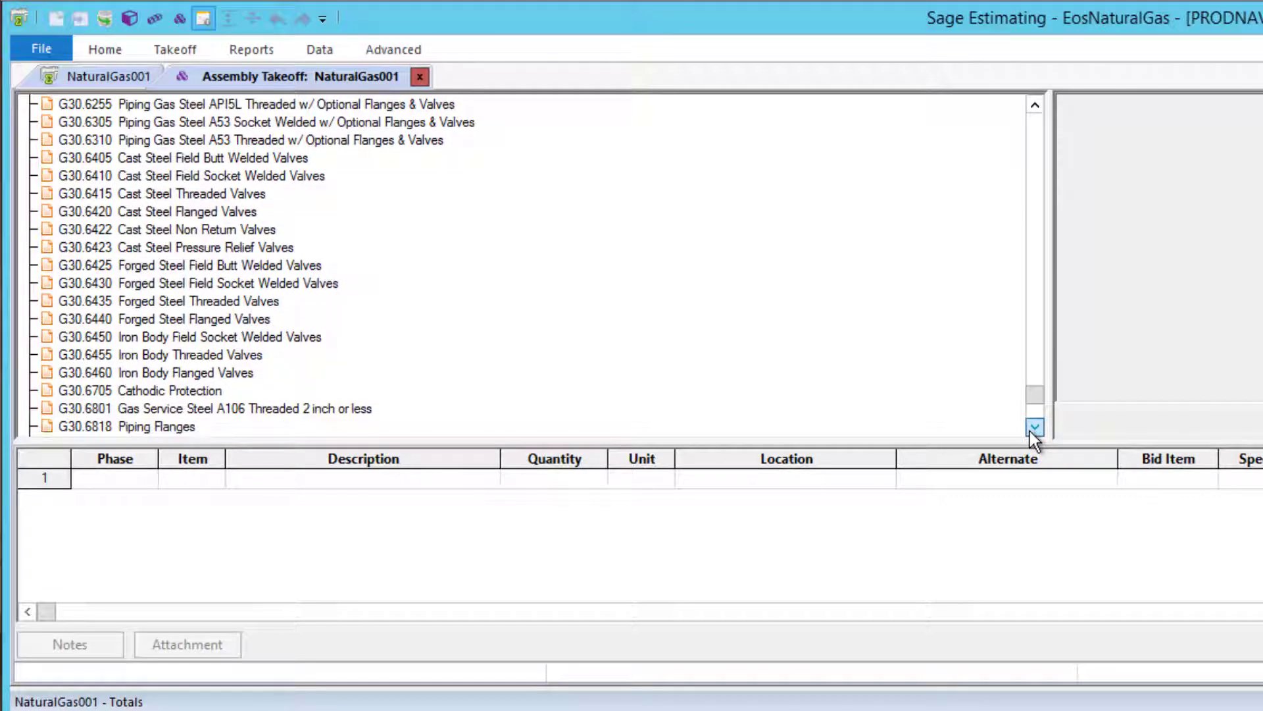
click(1030, 431)
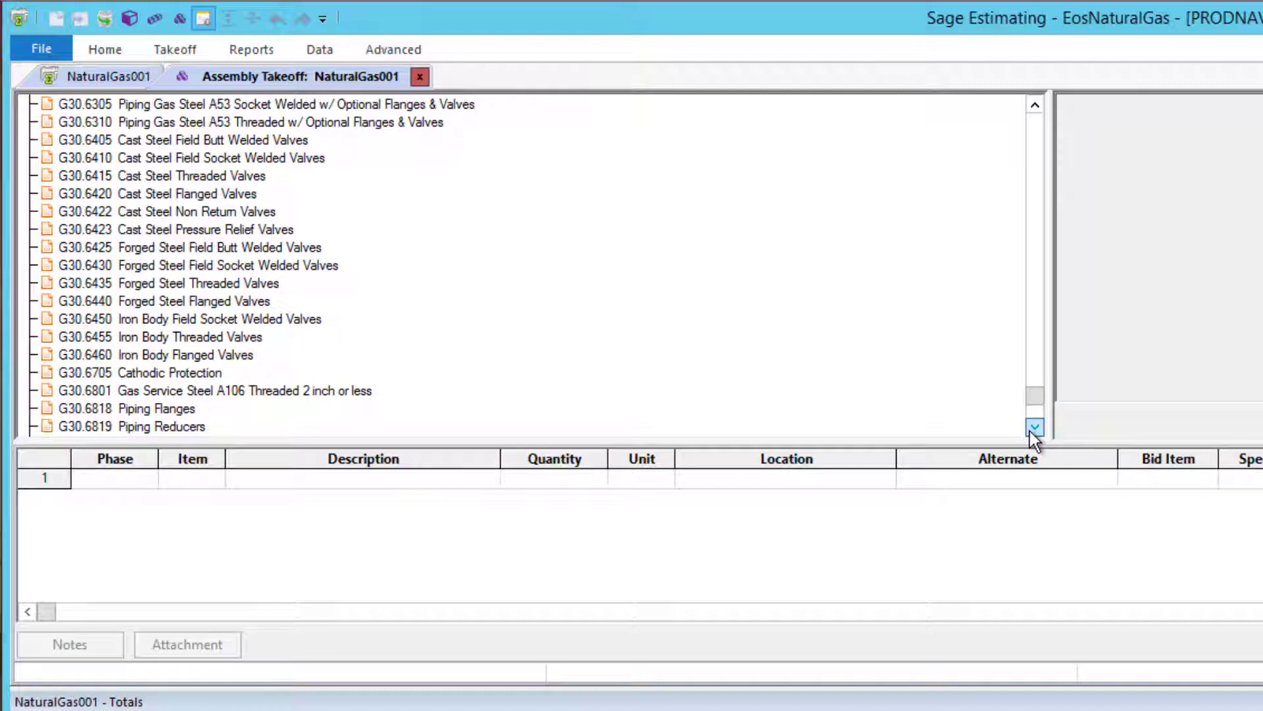
click(1030, 432)
click(1030, 432)
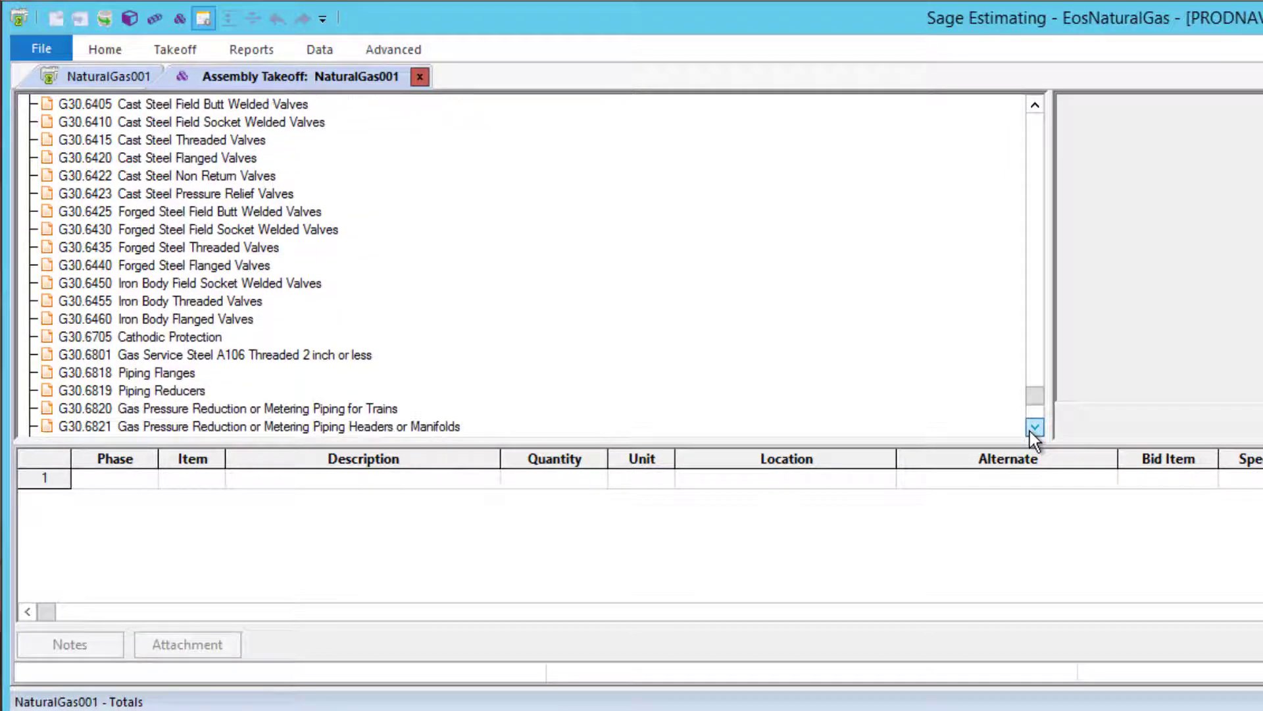
click(1030, 432)
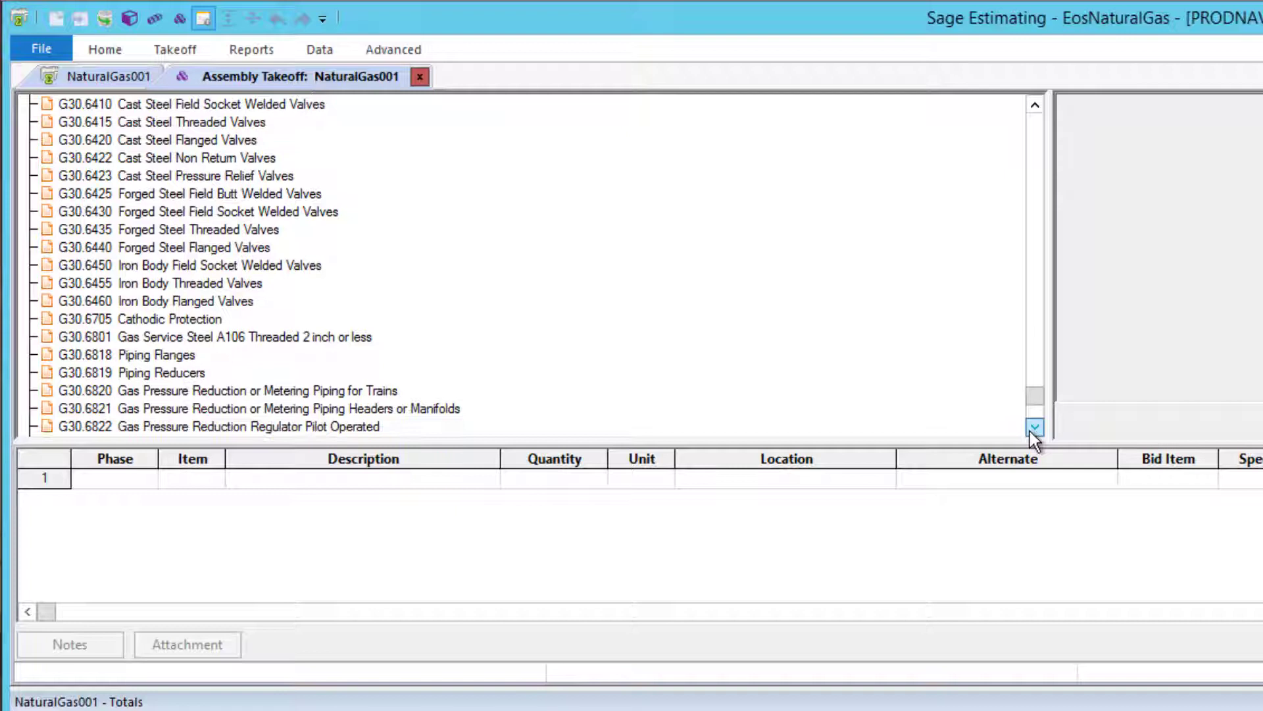
click(1029, 432)
click(1028, 432)
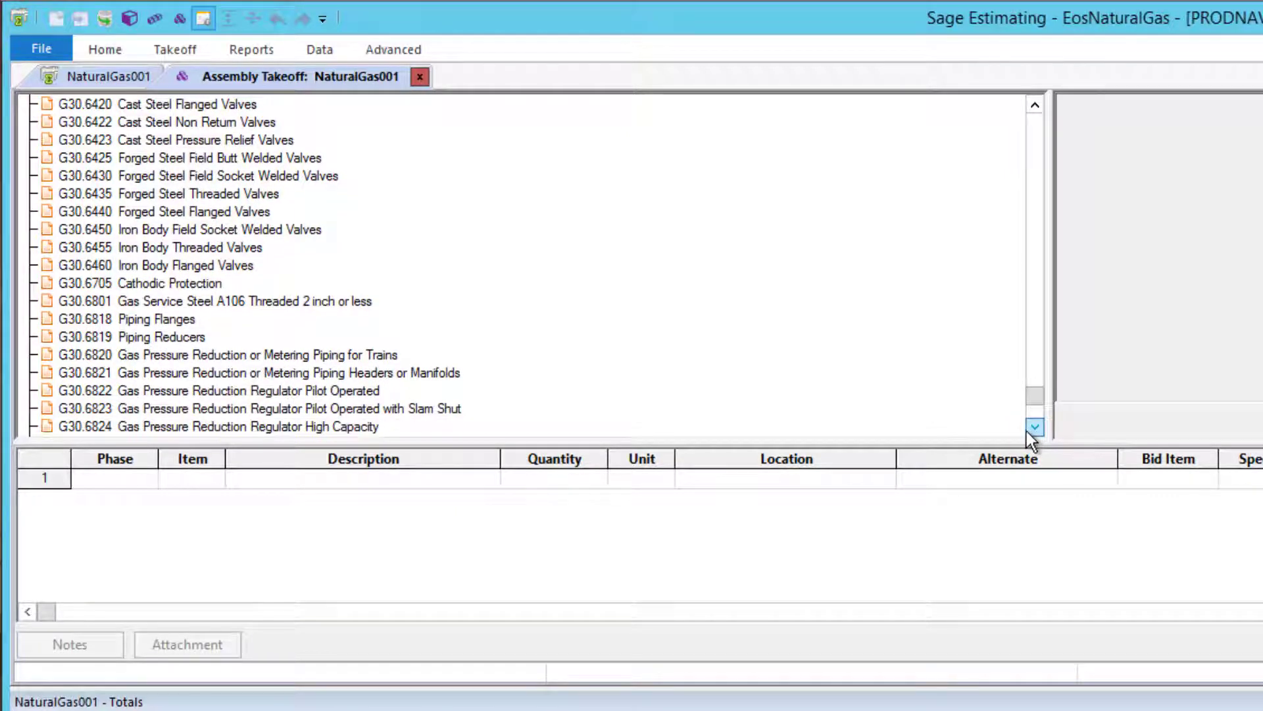
click(1030, 431)
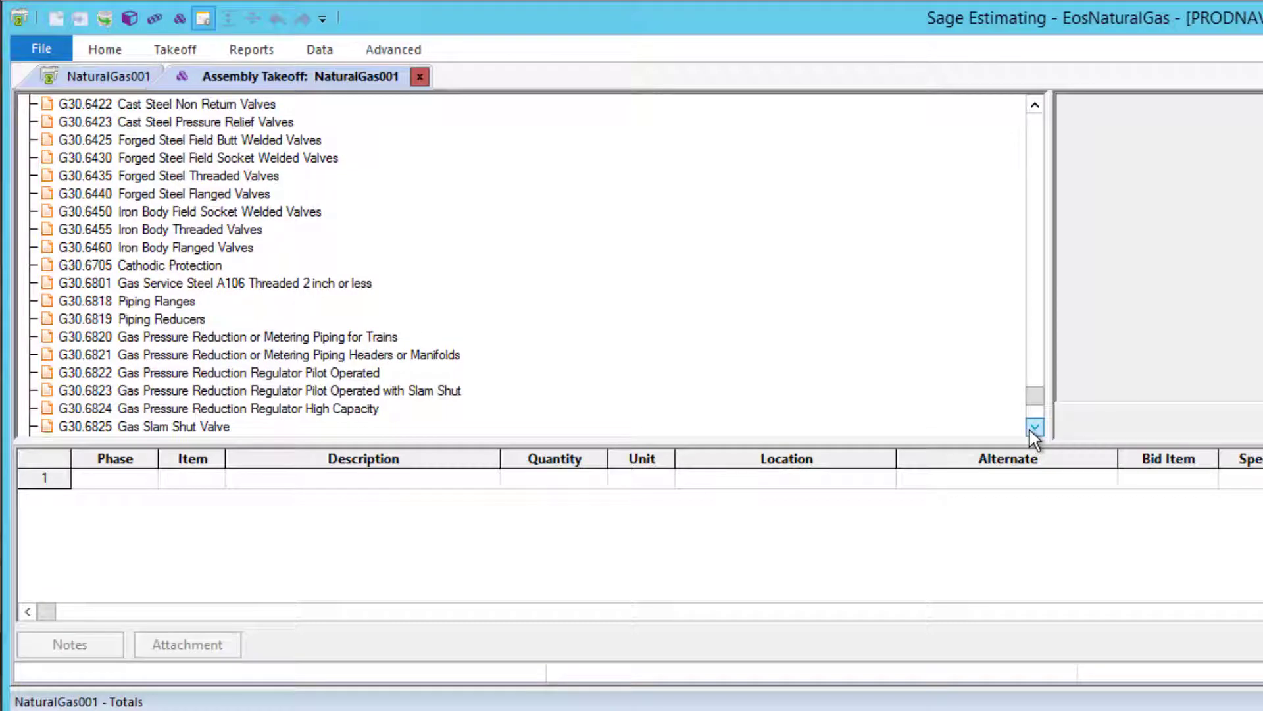
click(1033, 429)
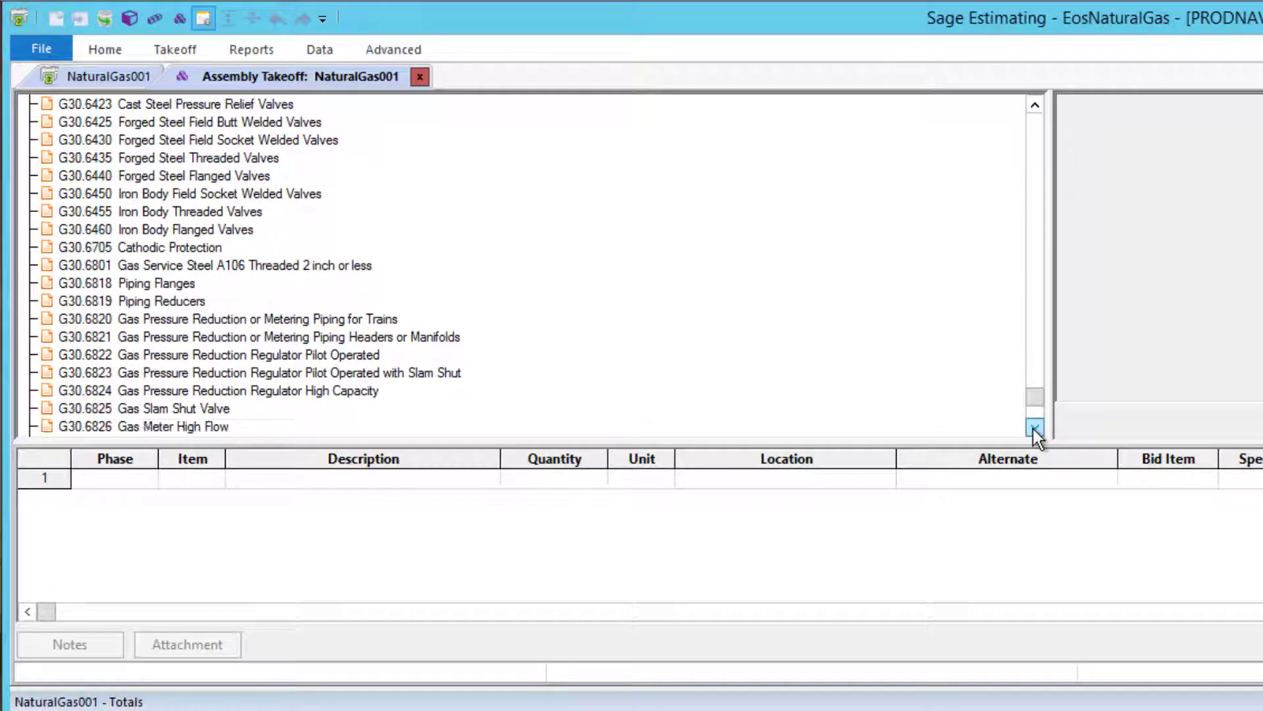
click(1033, 428)
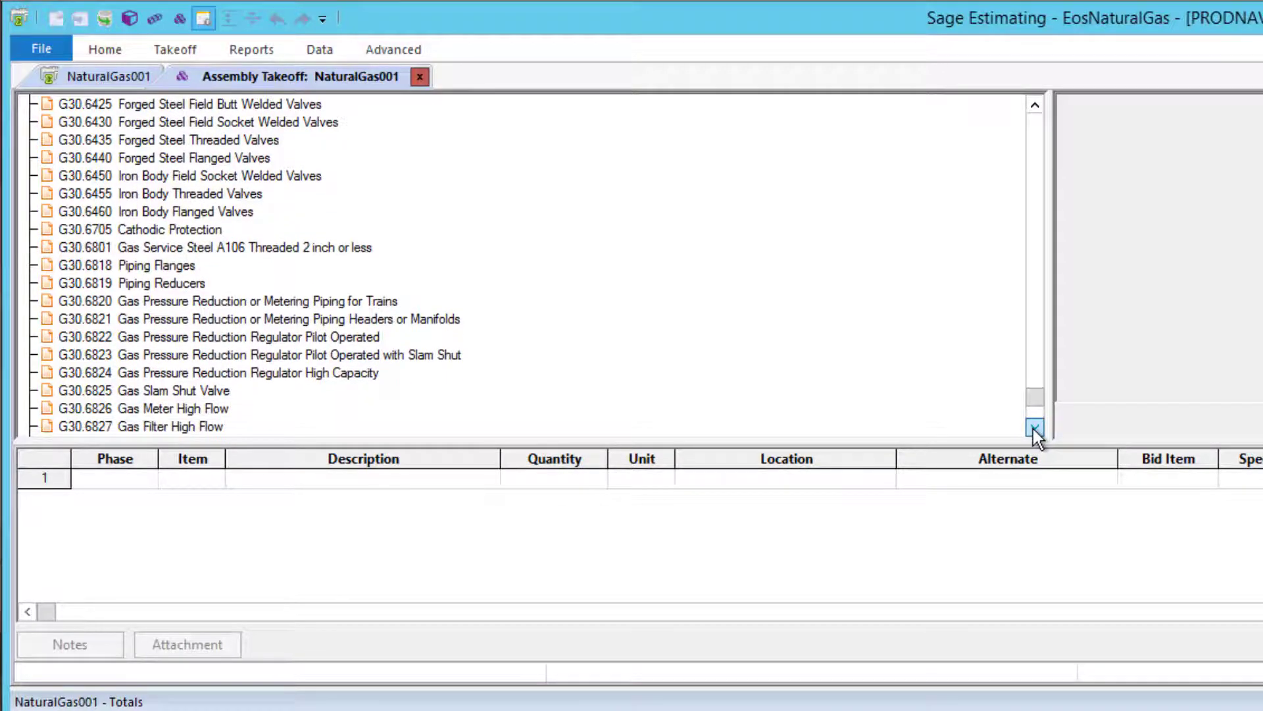
click(1033, 428)
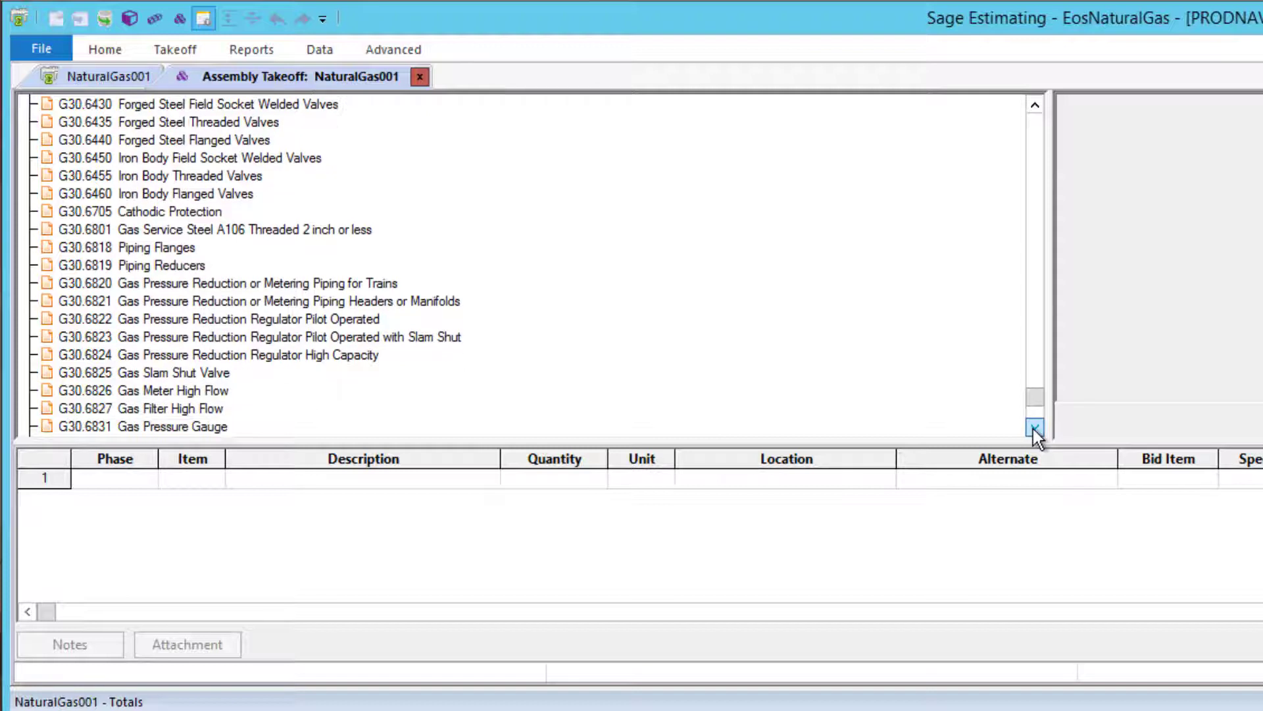
click(1033, 428)
click(1033, 428)
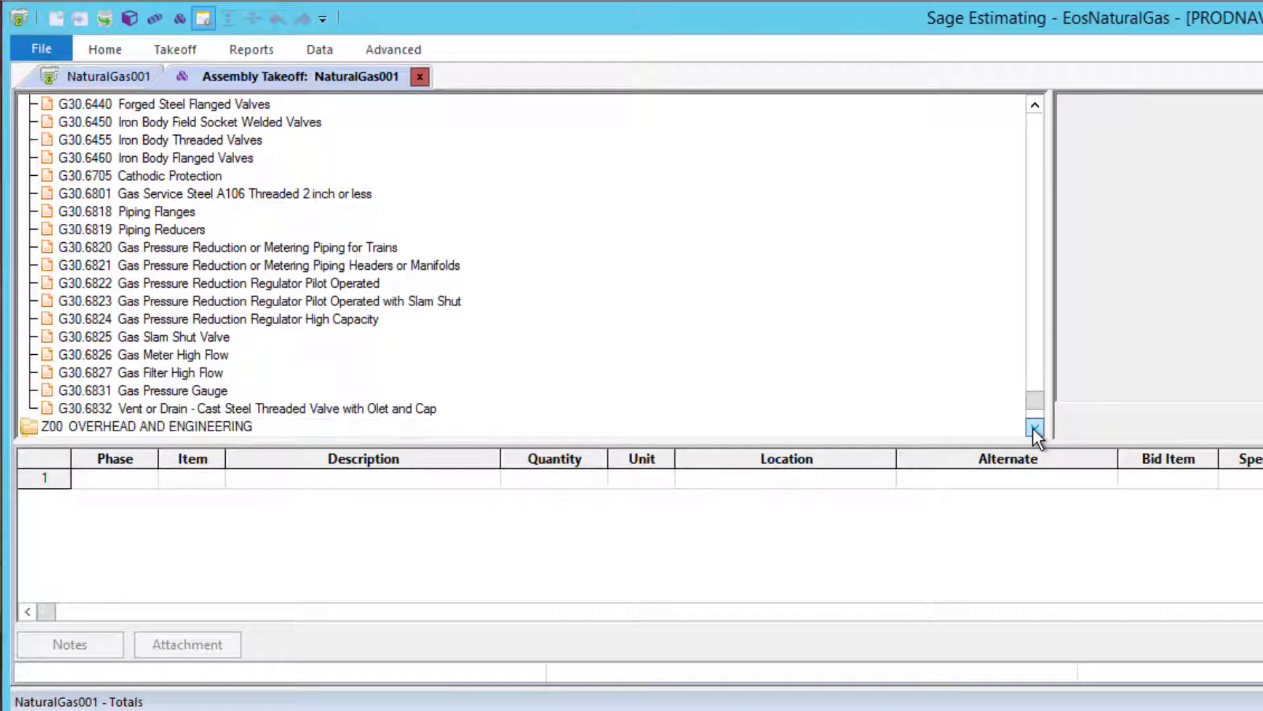
click(1033, 429)
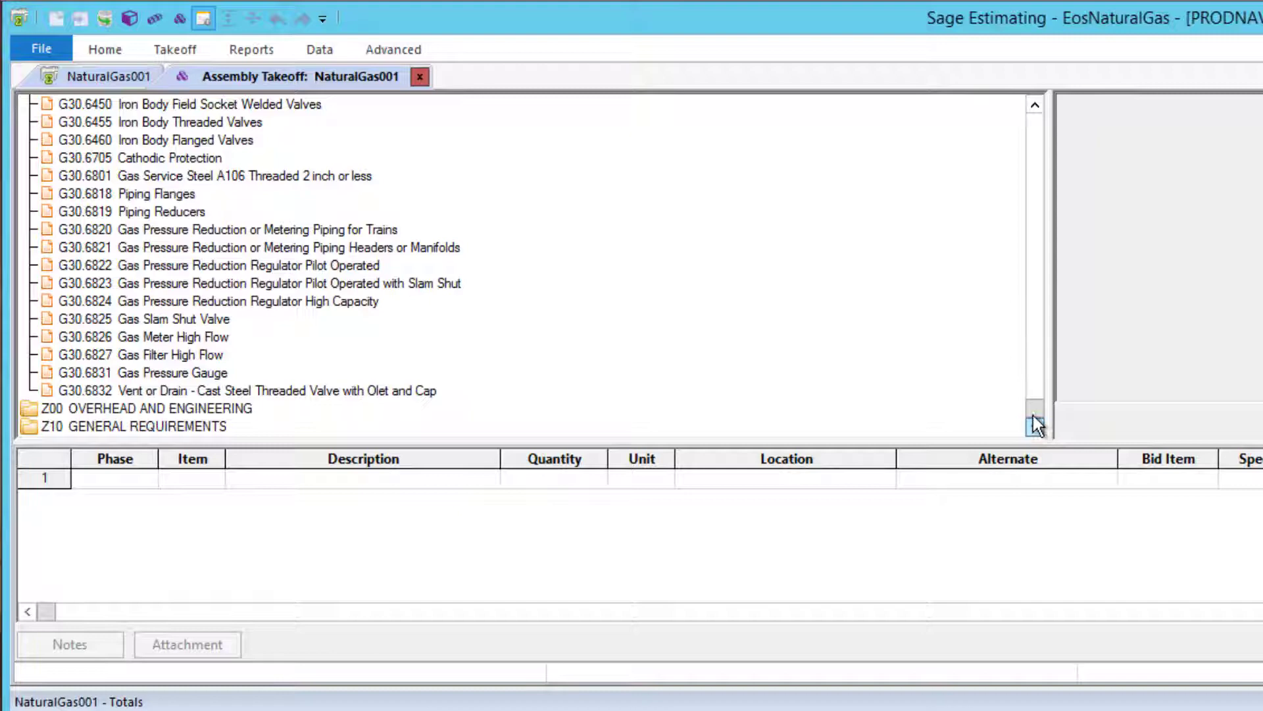
- Scroll the tree back up and select G30.6155 Piping Gas Plastic MDPE2708 Yellow Butt Fusion
drag(1033, 424, 1028, 326)
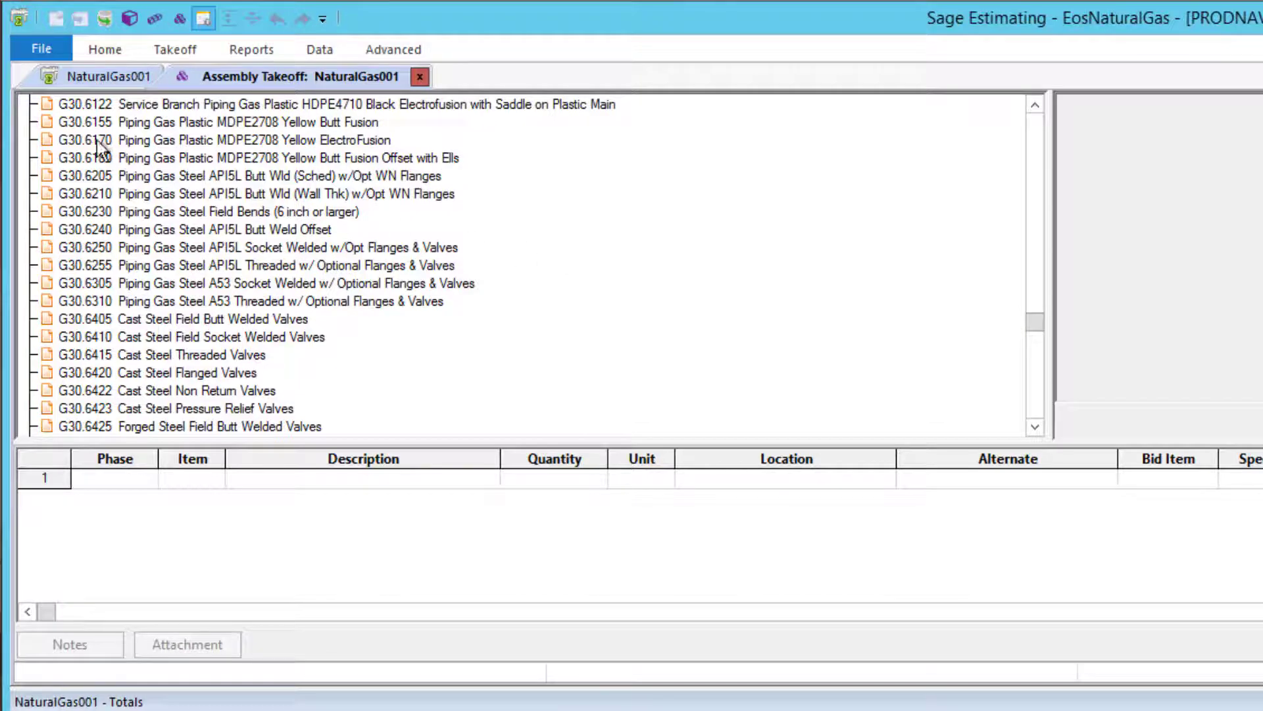
click(45, 123)
- Open G30.6155 and enter a 500 lf pipe run, materials Yes, and 6-inch diameter
double_click(45, 122)
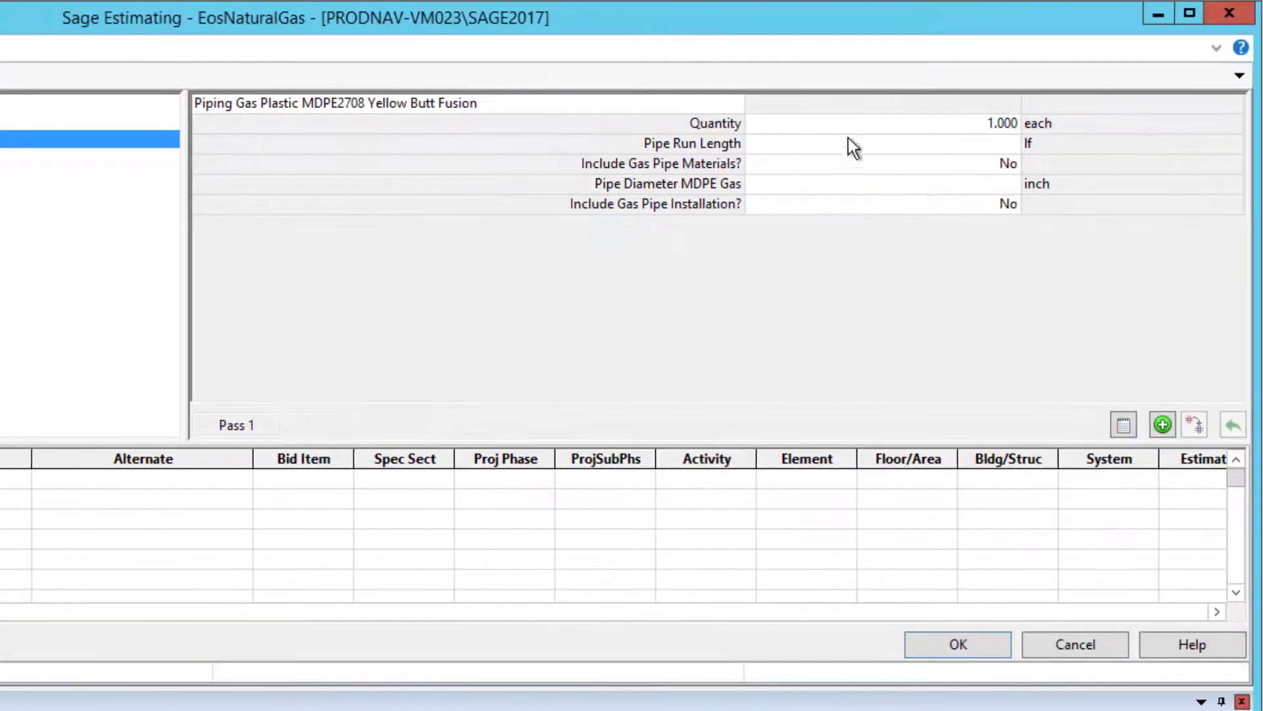
click(1012, 140)
text(500)
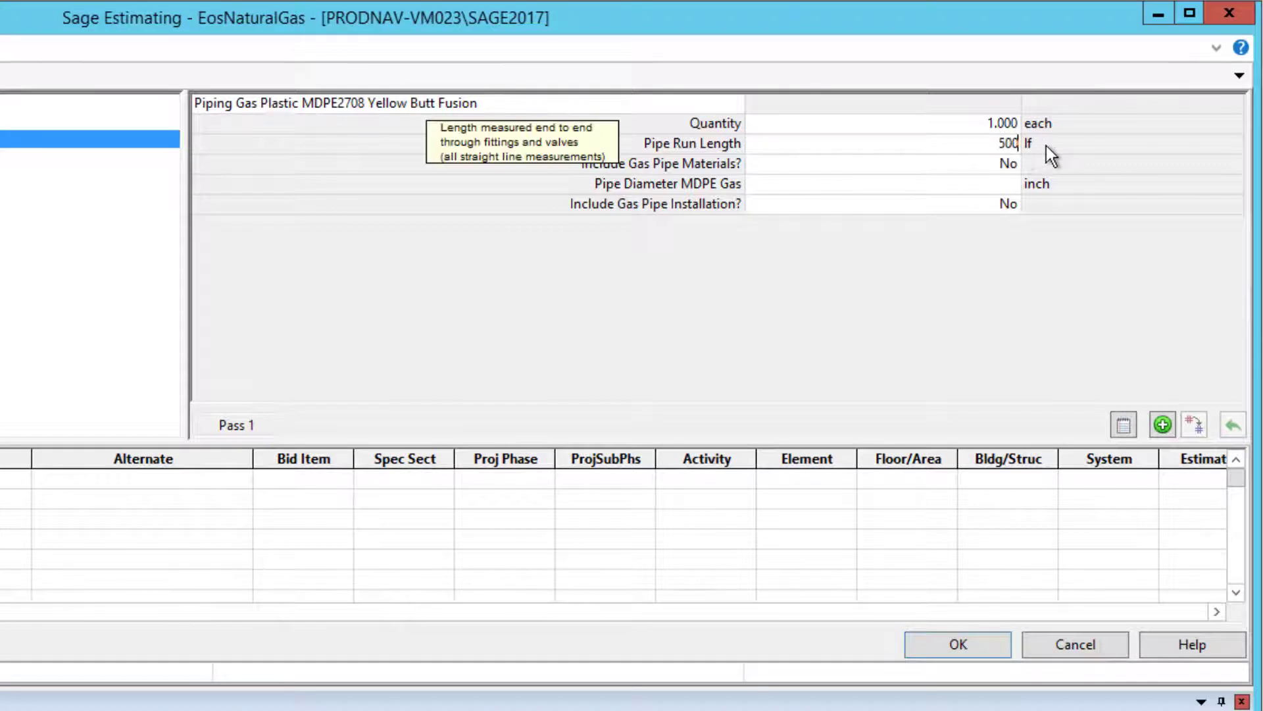
key(Return)
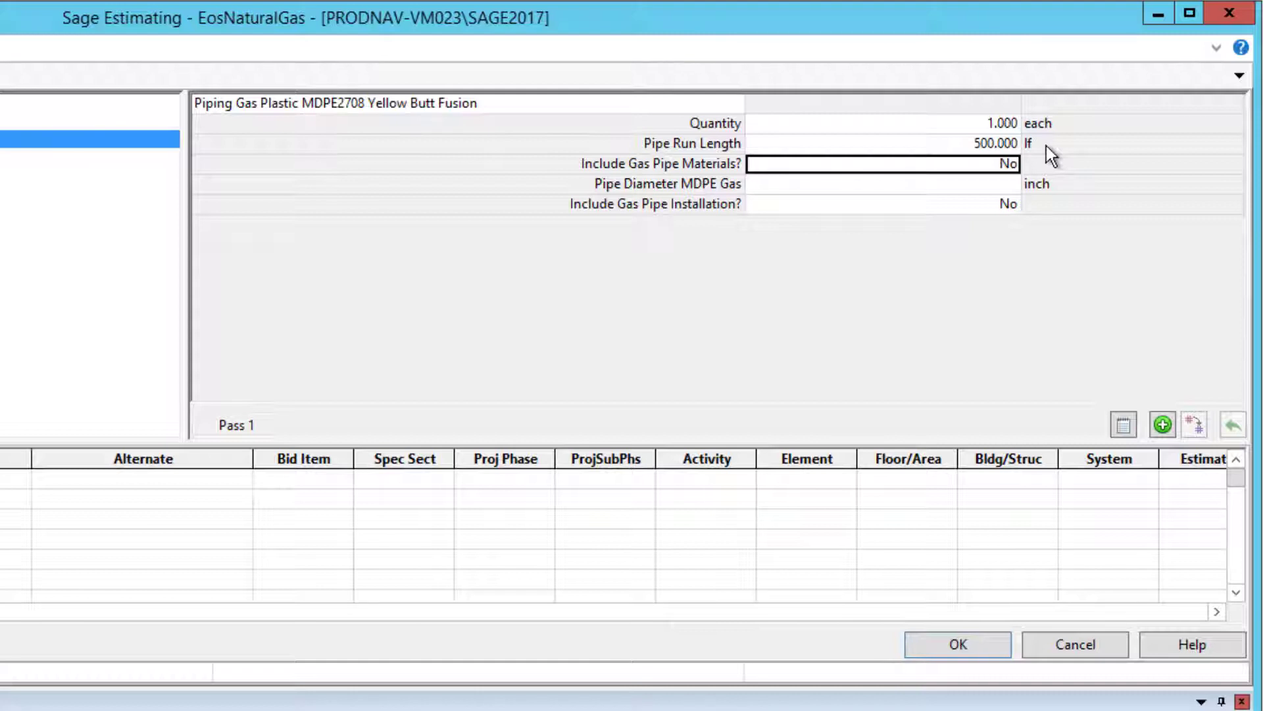
key(y)
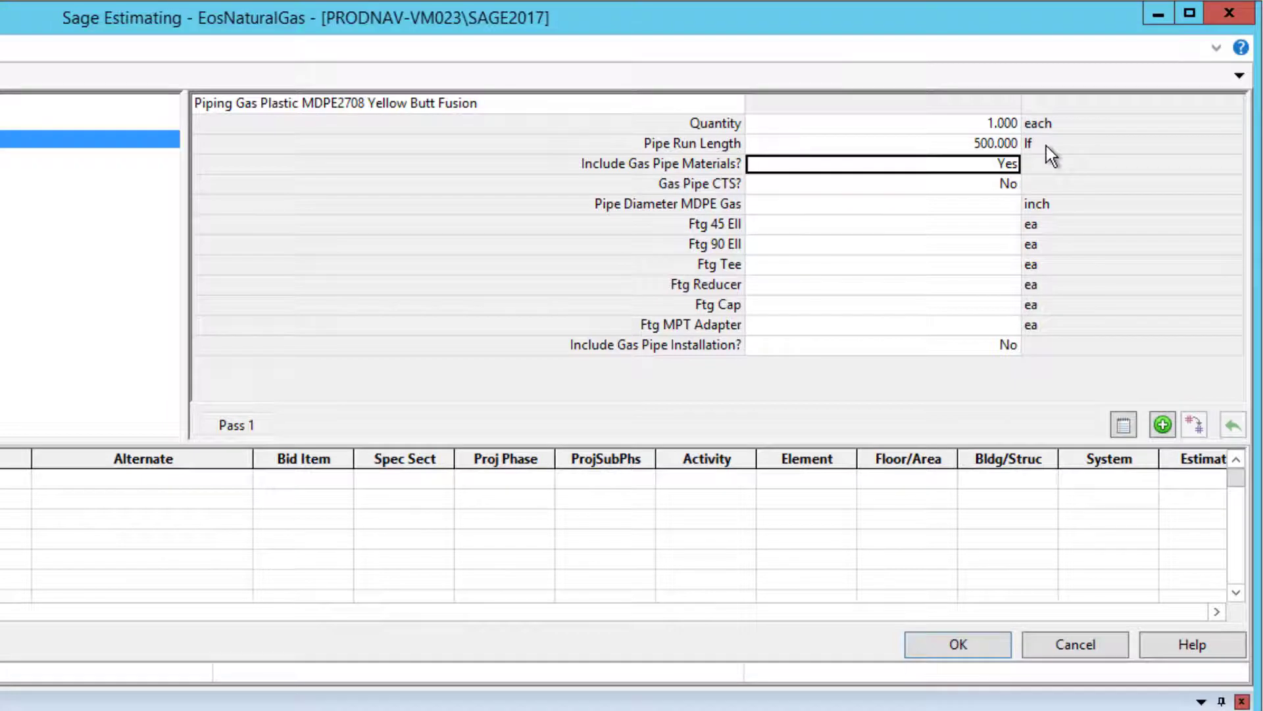
key(Down)
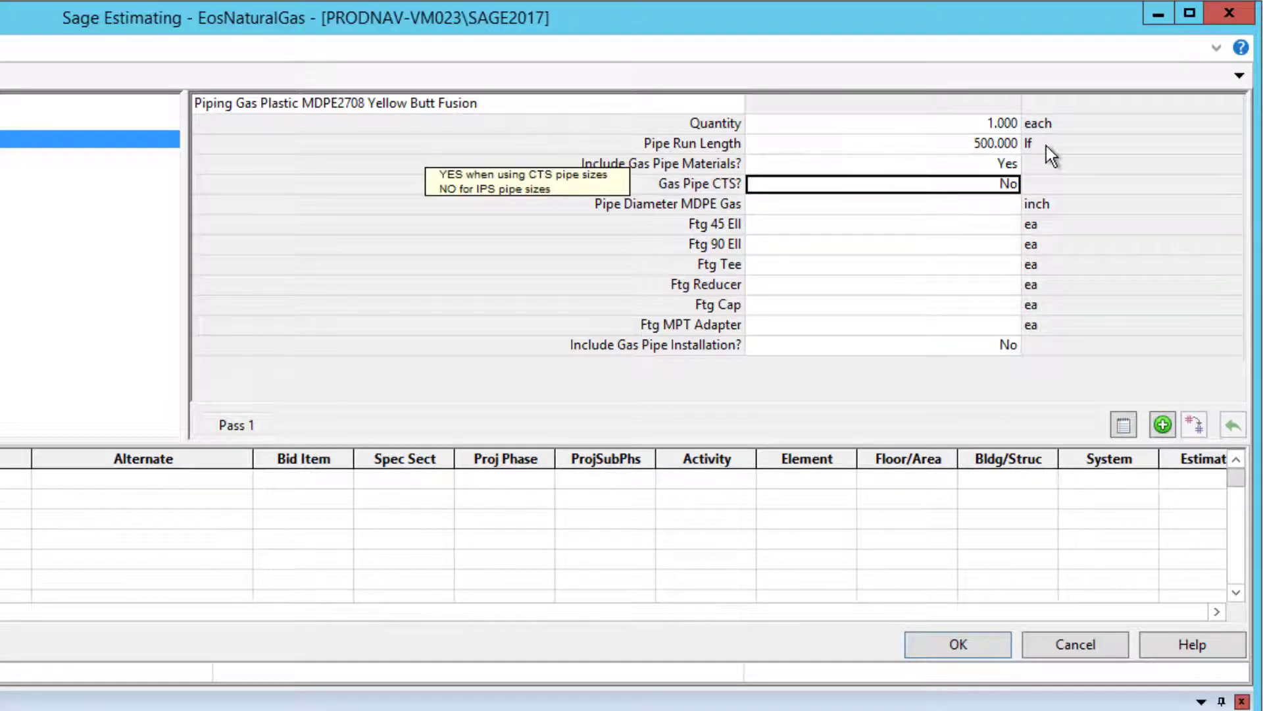
key(Down)
text(6)
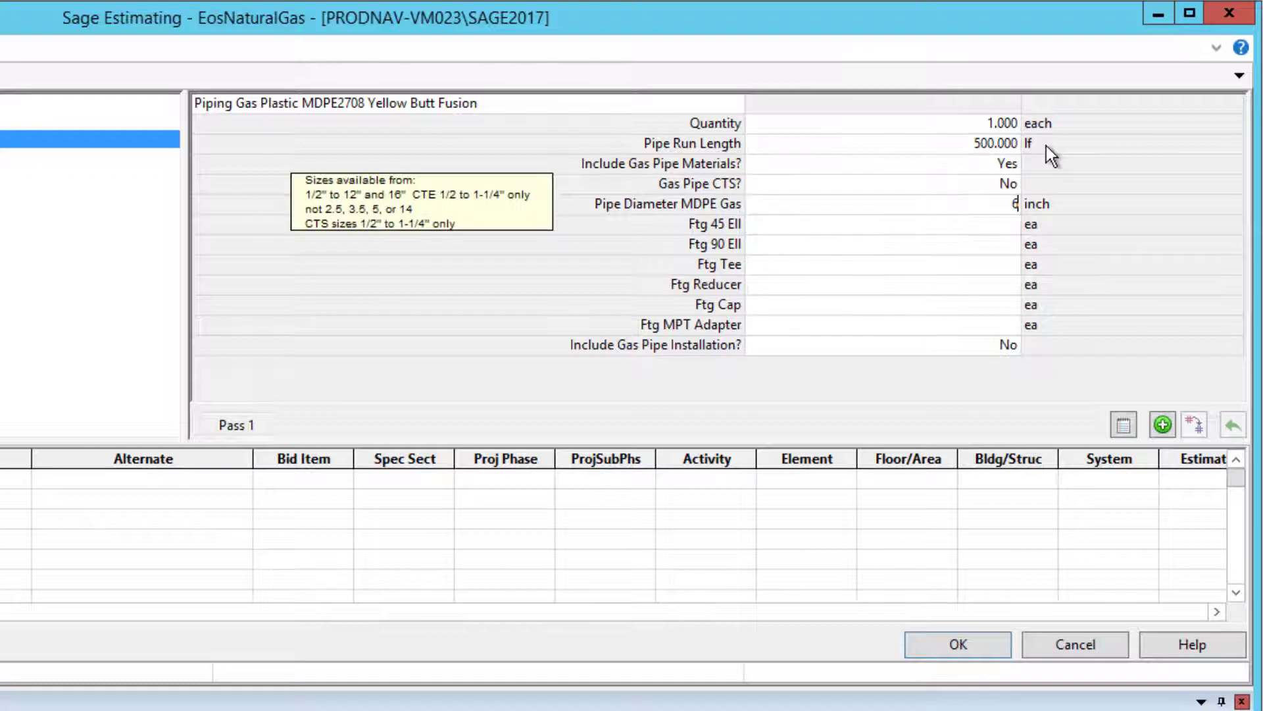
key(Down)
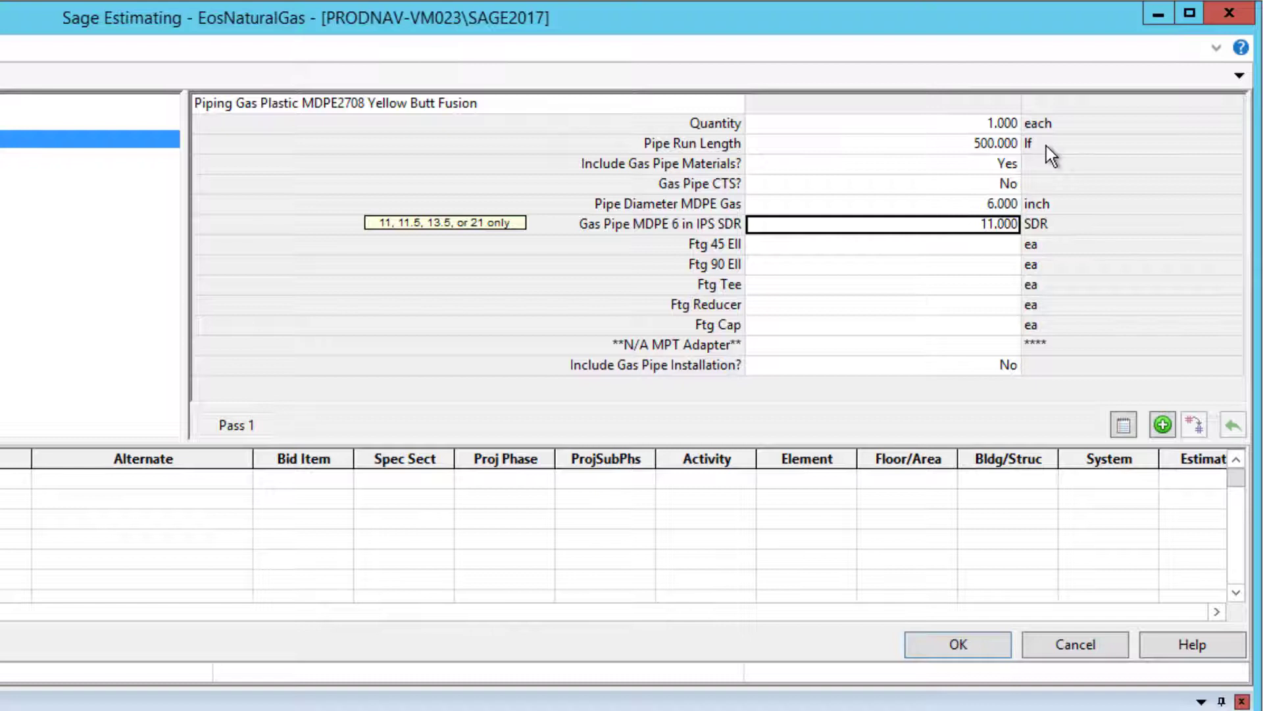
- Leave the fitting counts, set installation to Yes and Pipe Max Length to 20 ft
key(Down)
key(Down)
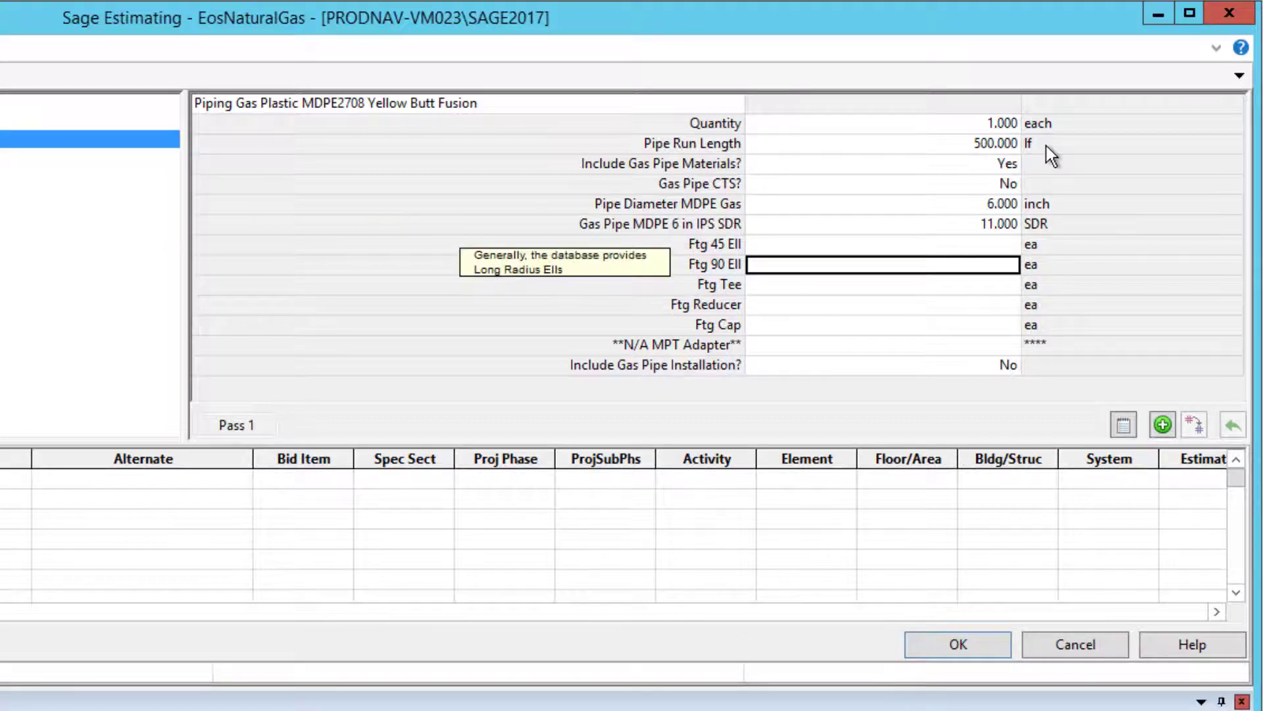
key(Down)
key(Down)
key(Down)
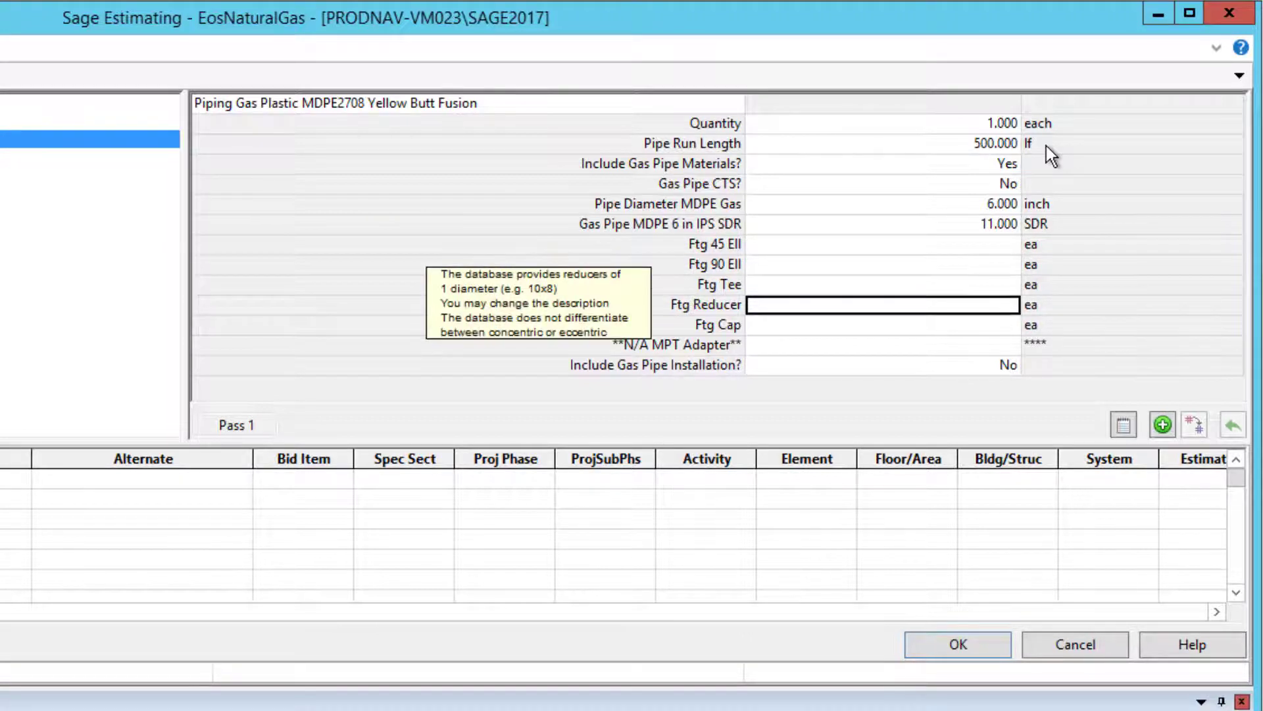
key(Down)
key(Down)
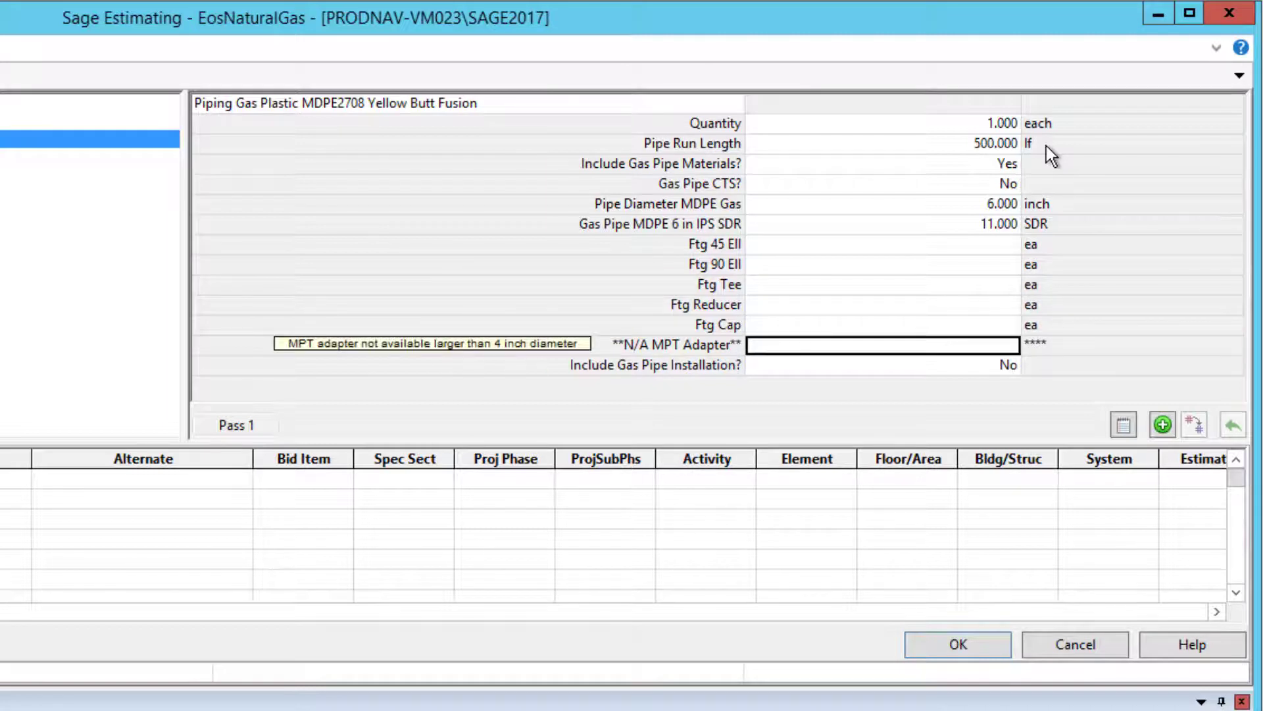
key(y)
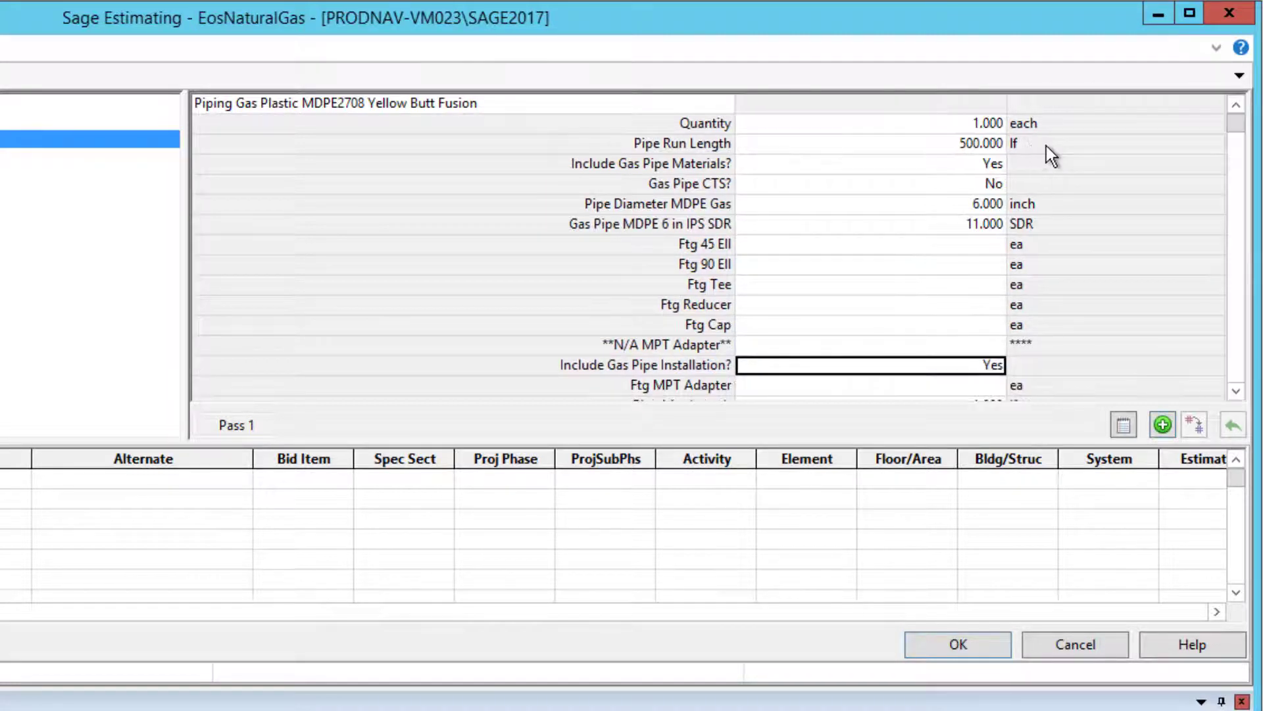
key(Down)
key(Down)
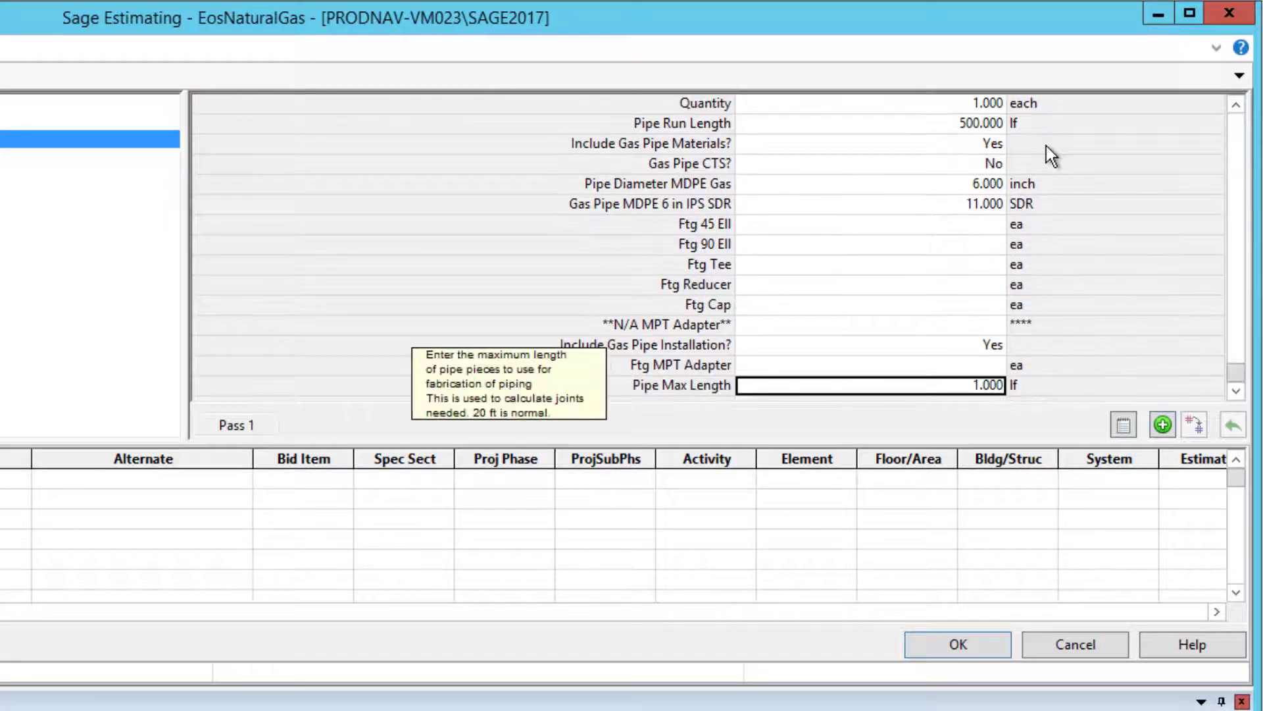
text(20)
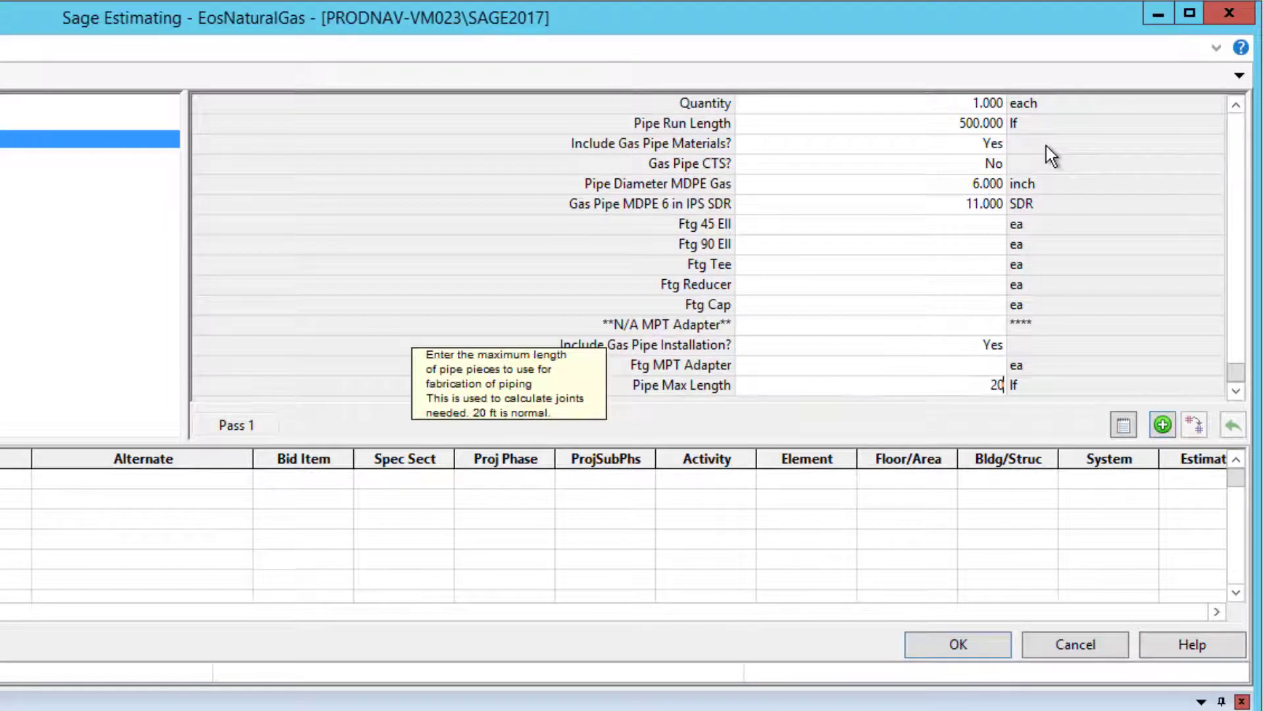
key(Return)
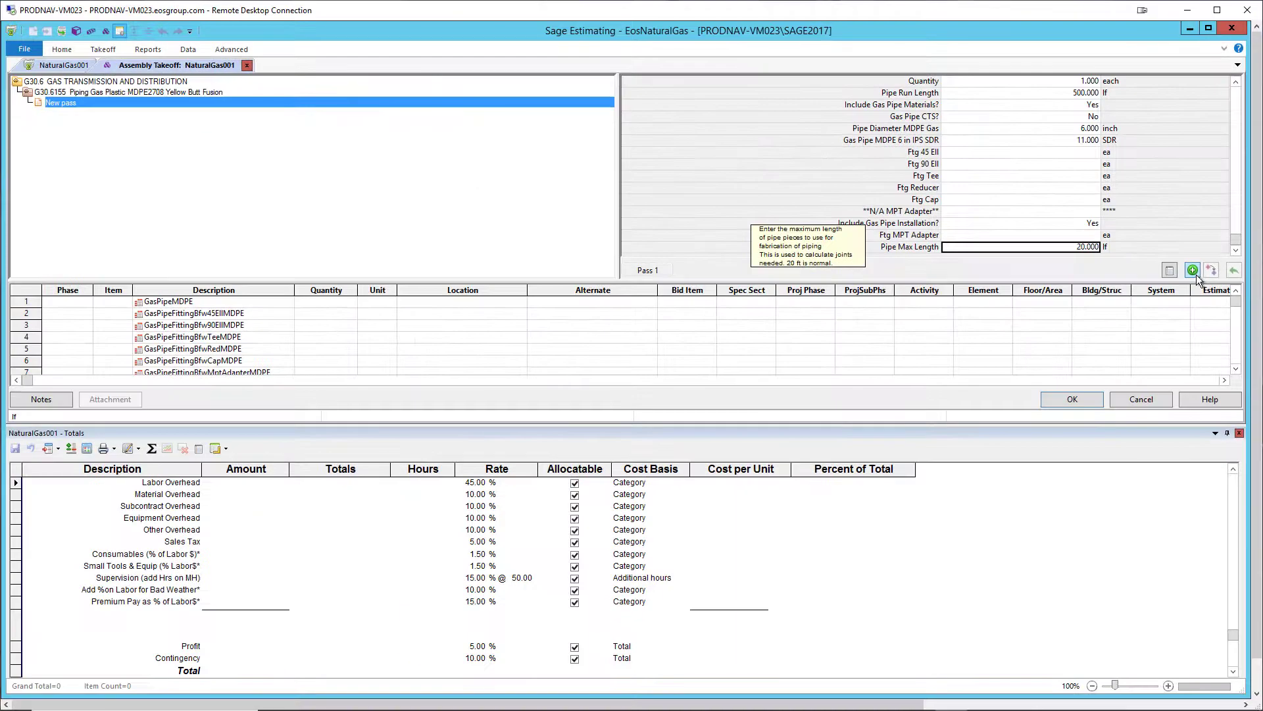
- Add the MDPE pass and take it off into the estimate, reaching Grand Total 18,242
click(1163, 426)
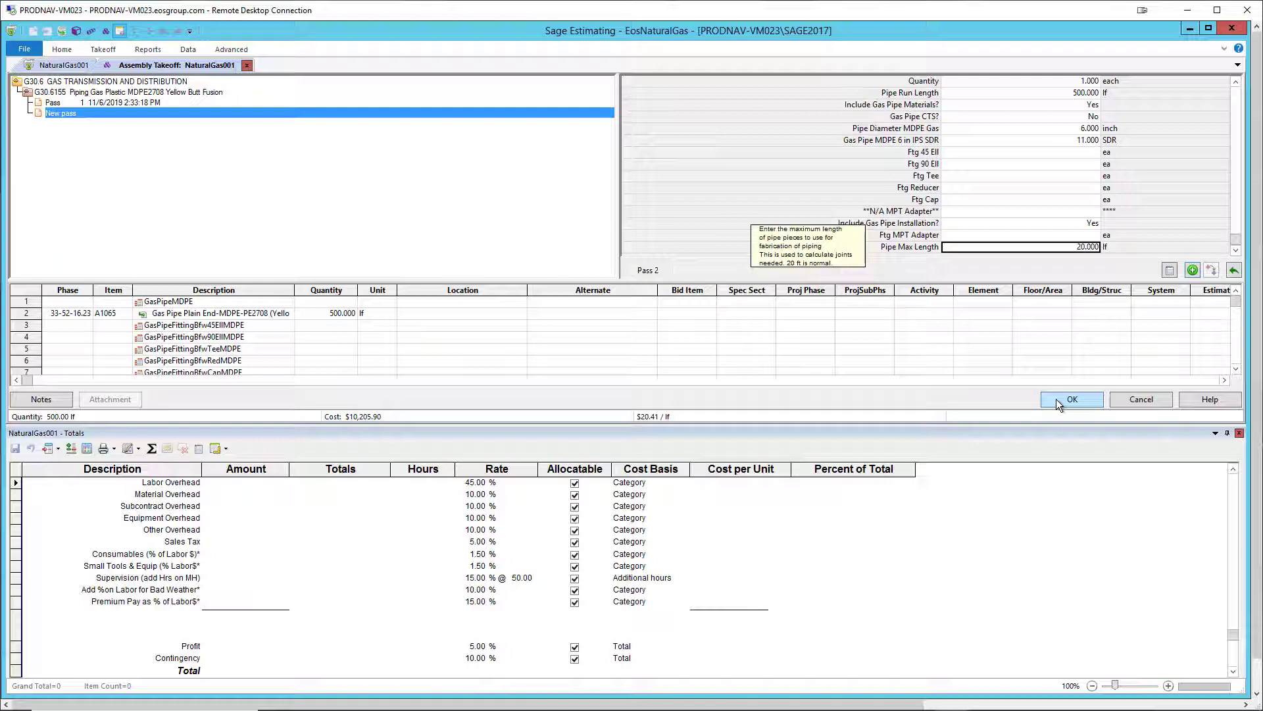
click(1056, 398)
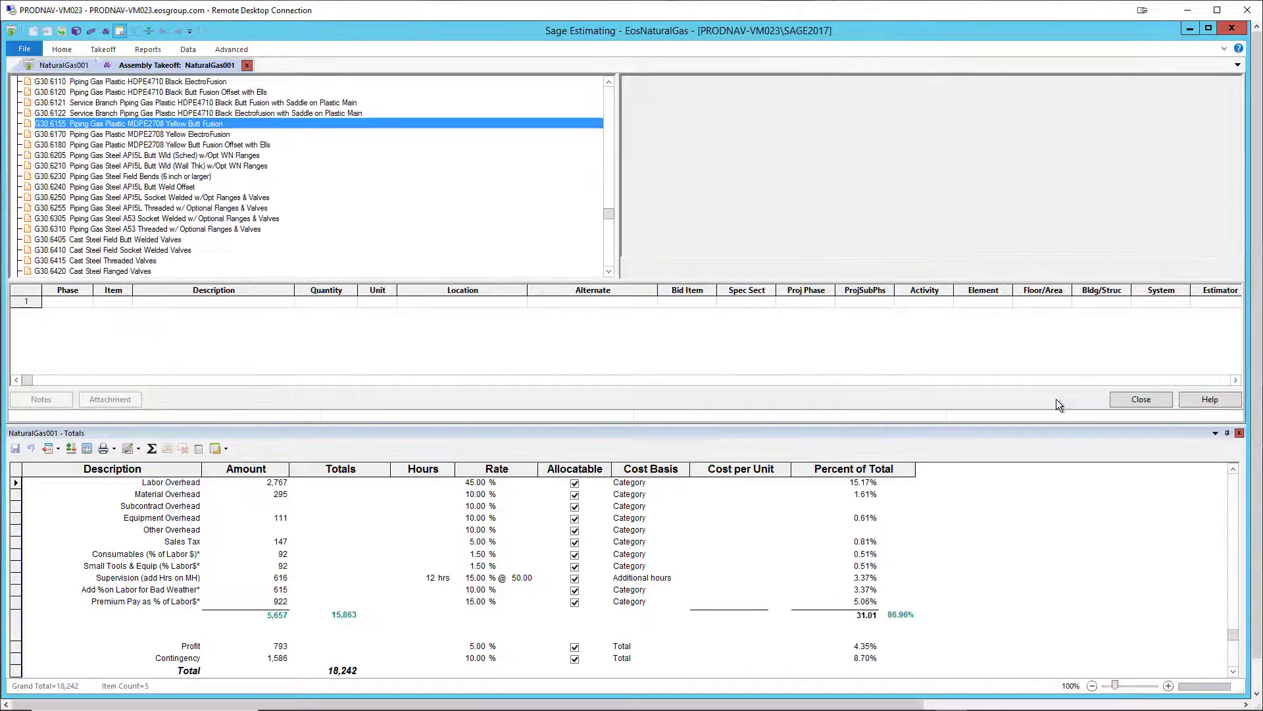
- Close the Assembly Takeoff and open the U-434 butt fusion weld crew details
click(1130, 401)
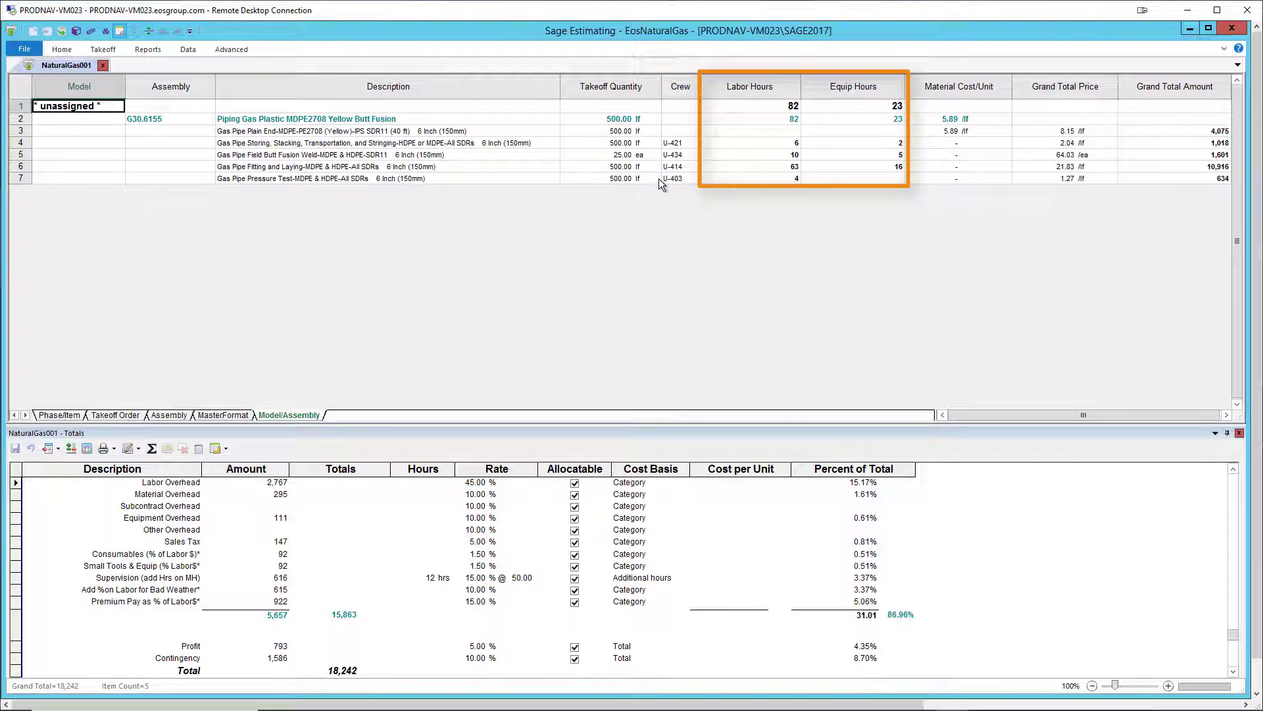
click(668, 155)
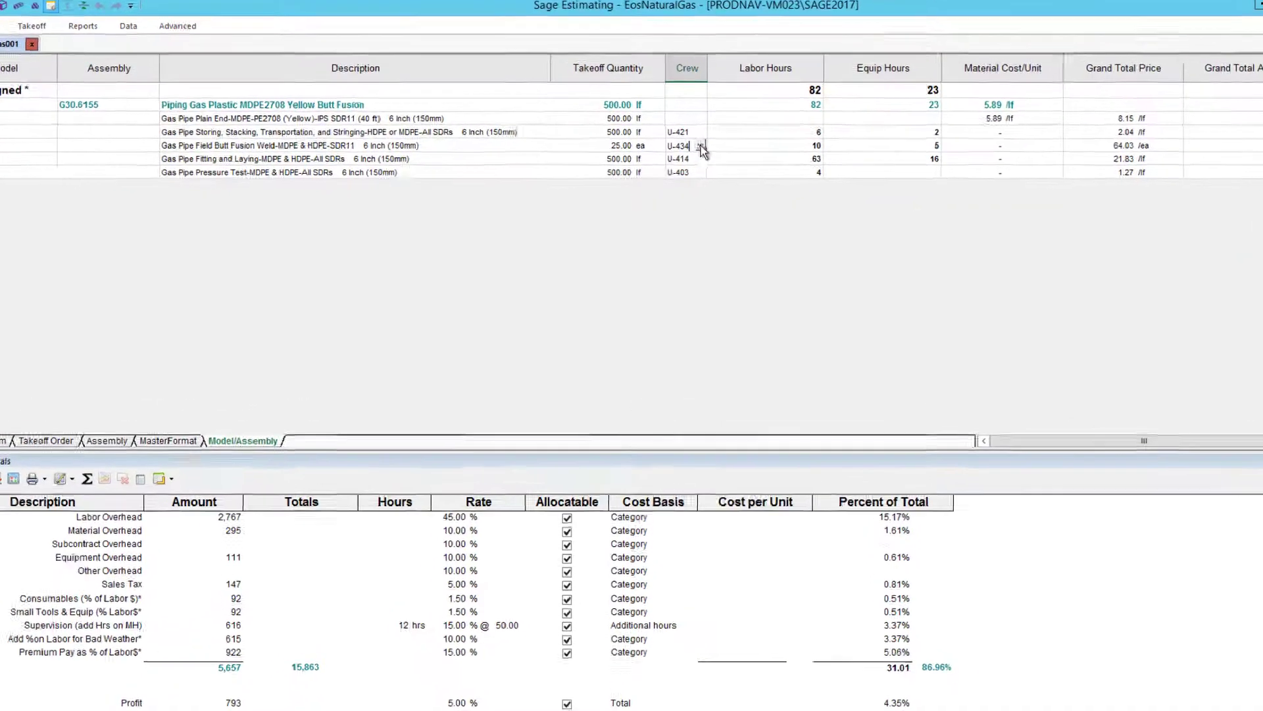
- Inspect U-434's fusion welding machine and steamfitters resources, then close the crew dialog
click(691, 155)
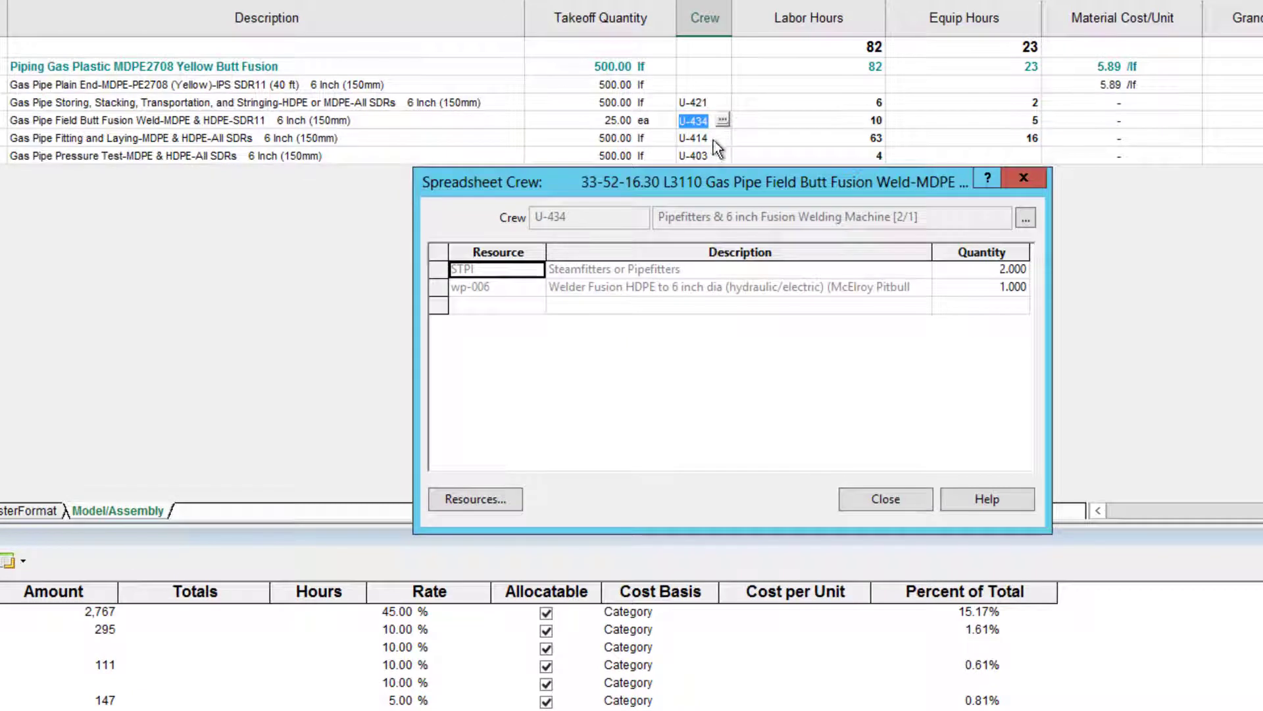
click(910, 292)
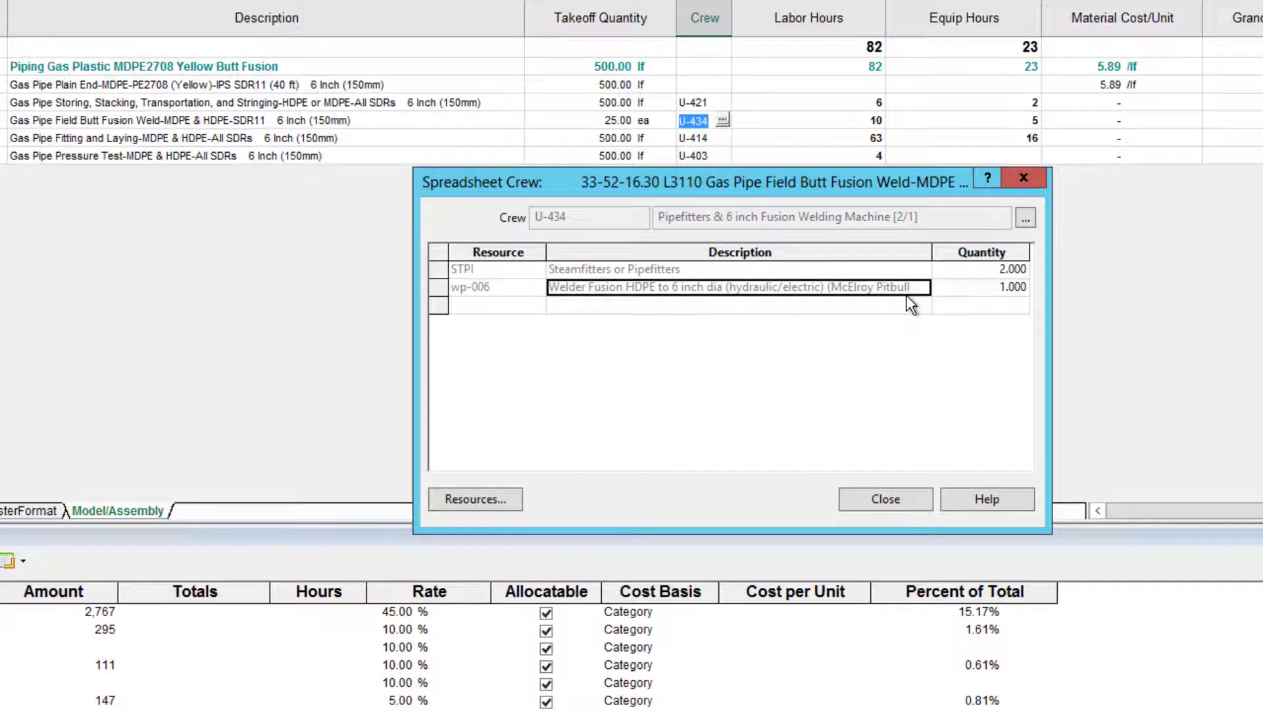
click(767, 273)
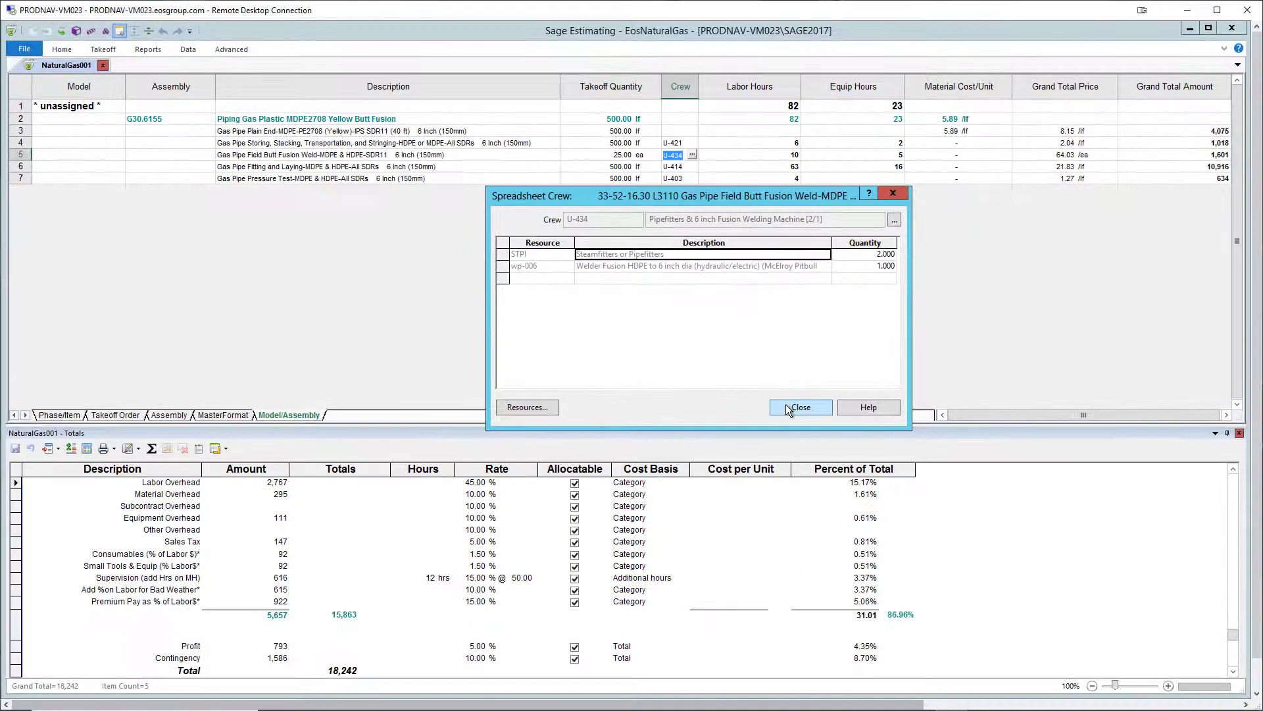
click(865, 499)
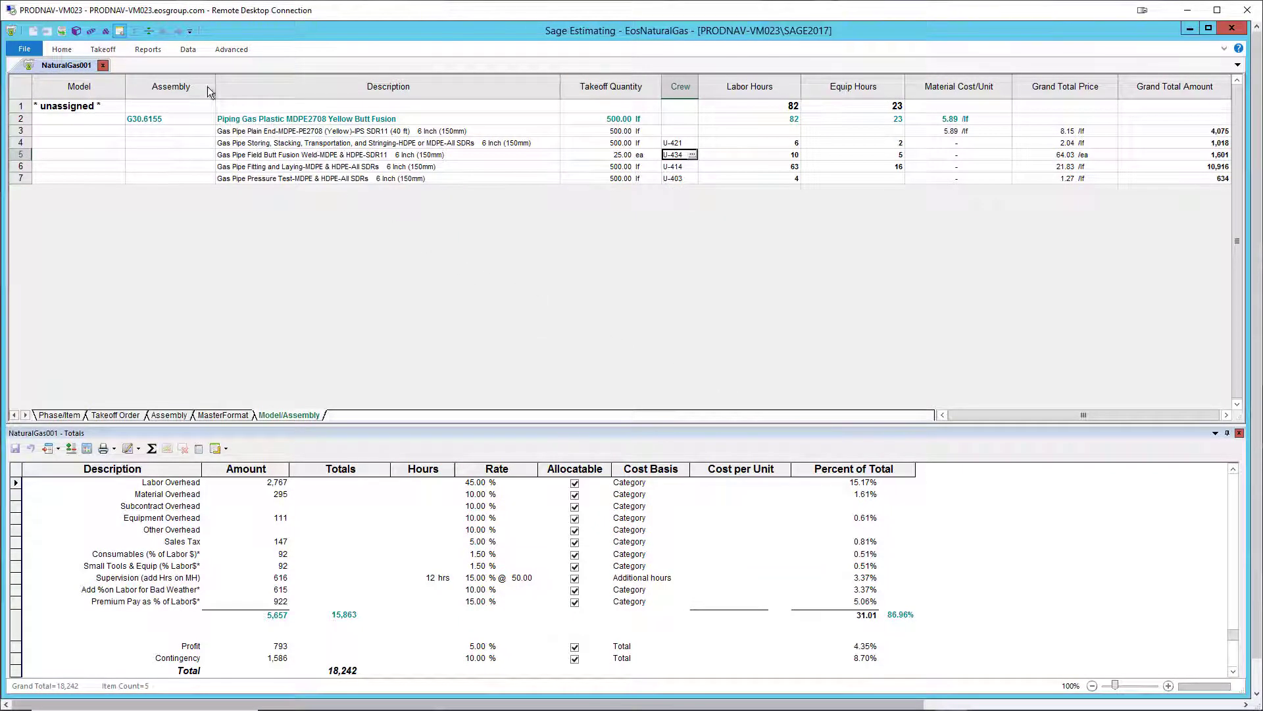
- Start an assembly takeoff and open the G30.6205 steel API5L butt-welded pipe assembly under G30.6
click(105, 32)
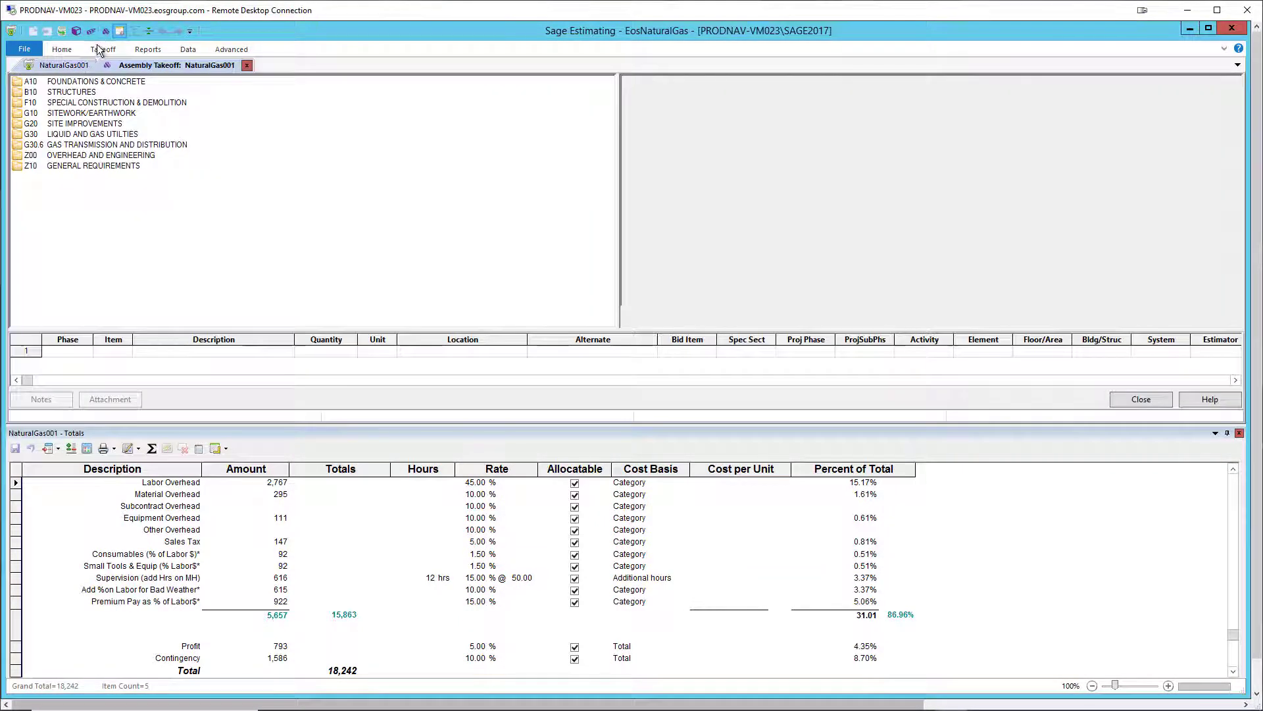
double_click(27, 145)
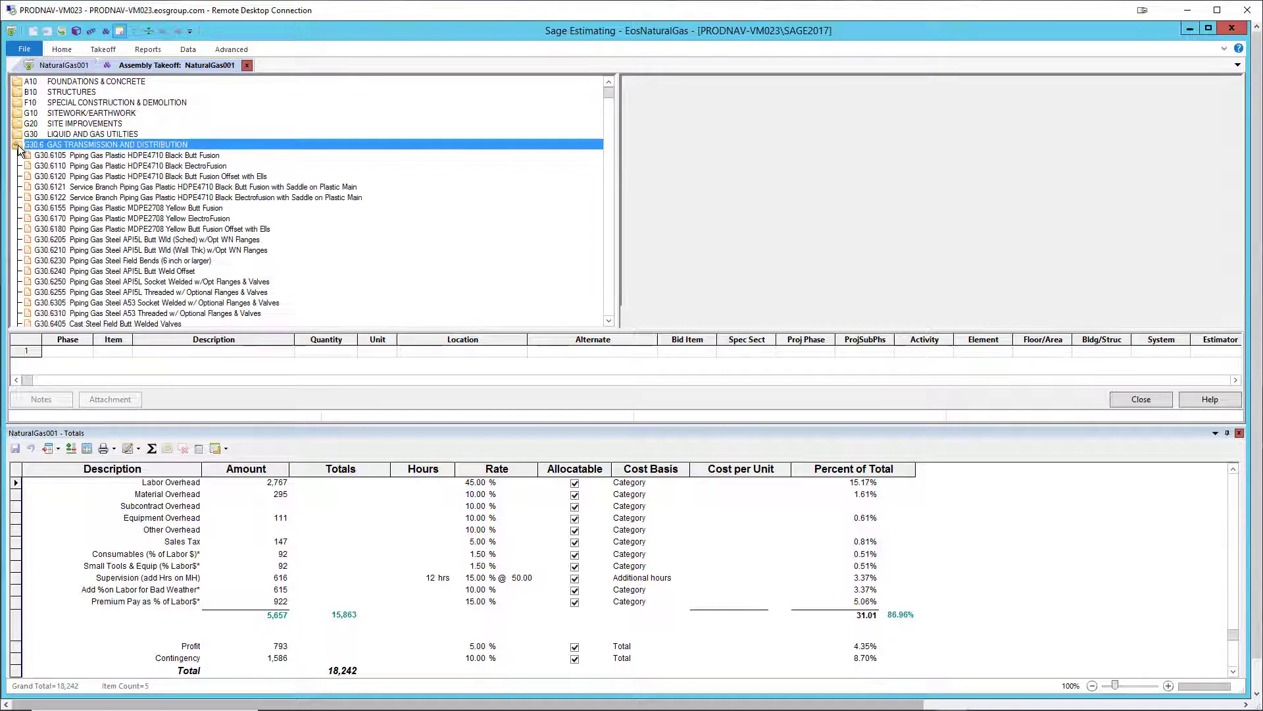
double_click(39, 239)
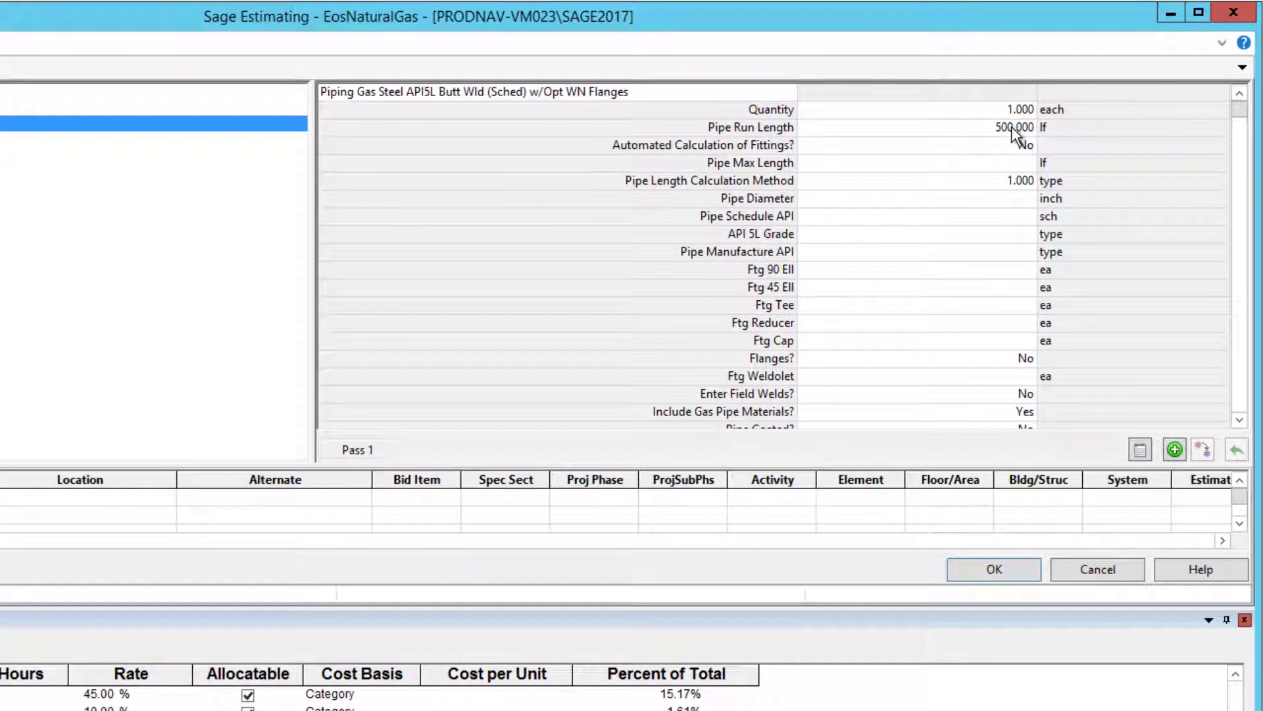
click(1012, 127)
- Set max length 40 ft, diameter 30 inches, schedule 1, grade 52 and manufacture 1
key(Return)
key(Return)
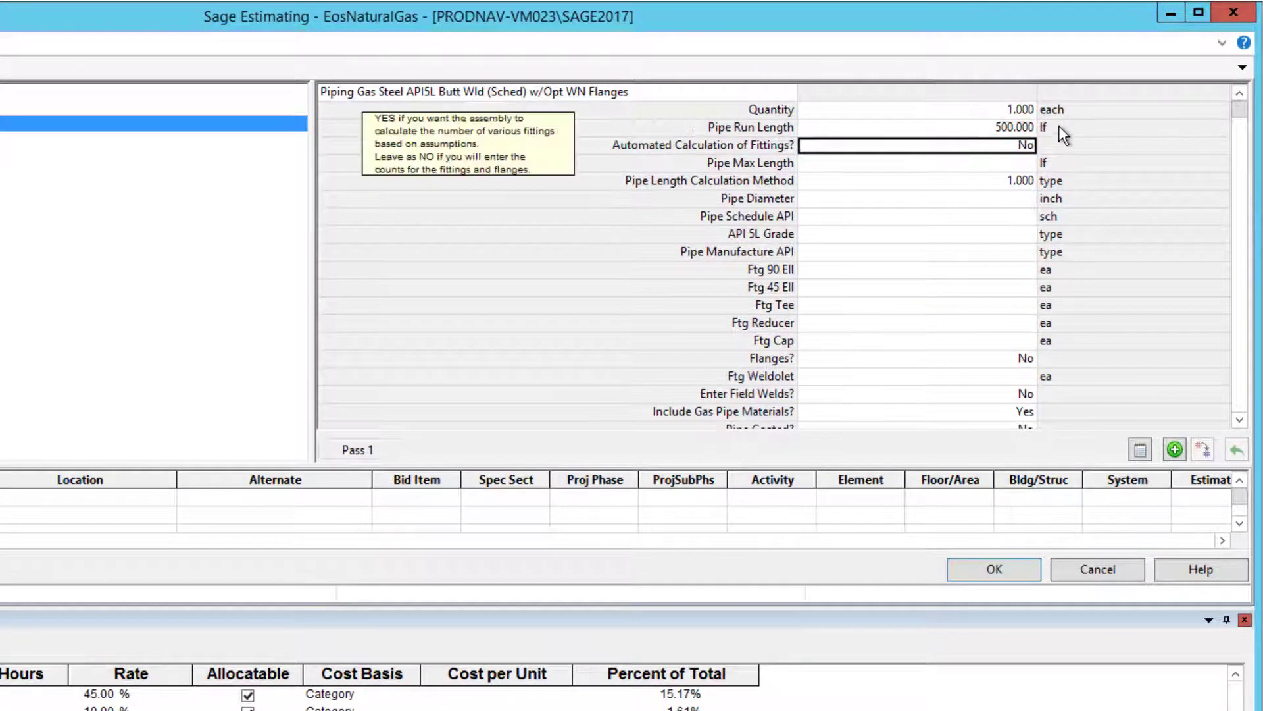
text(40)
key(Return)
key(Return)
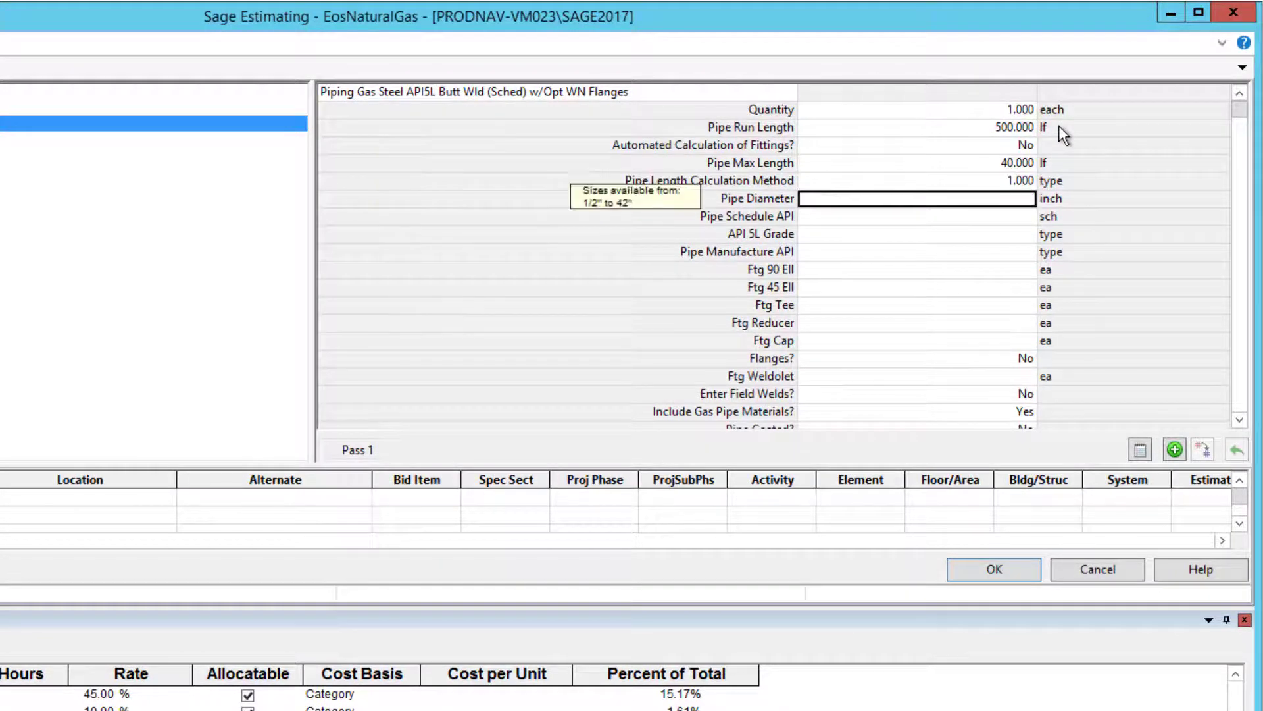
text(30)
key(Return)
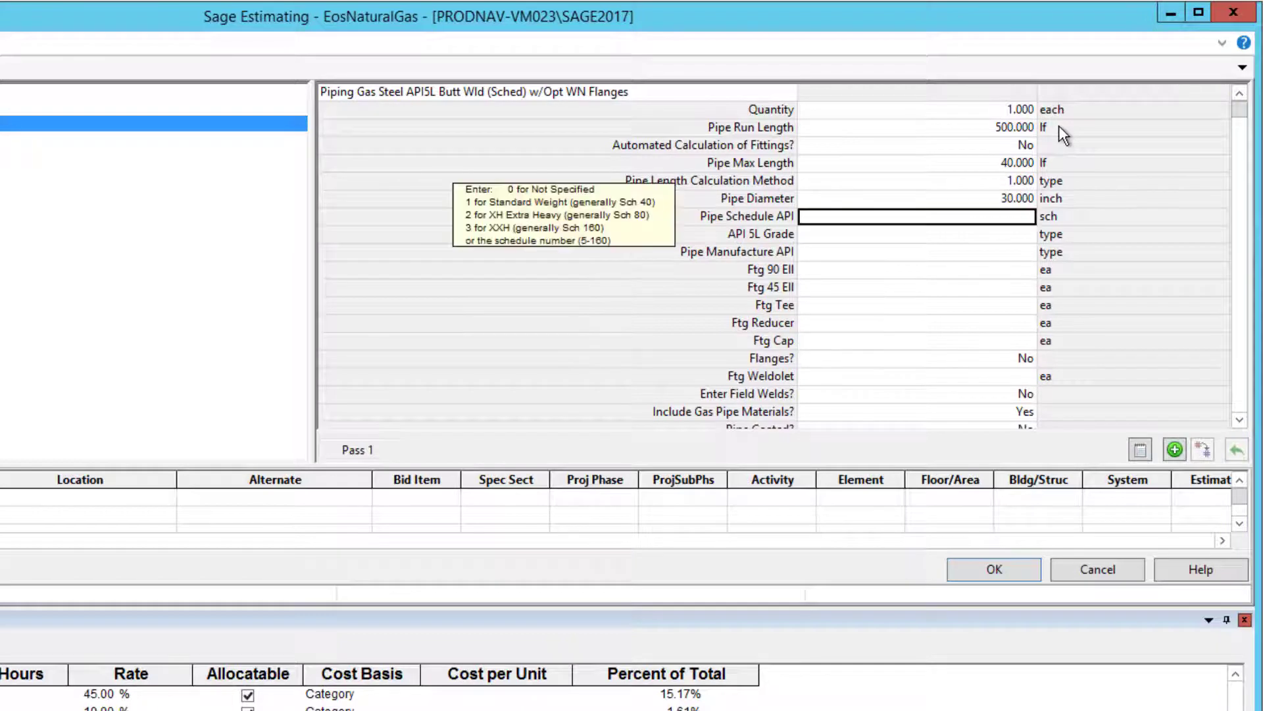
text(1)
key(Return)
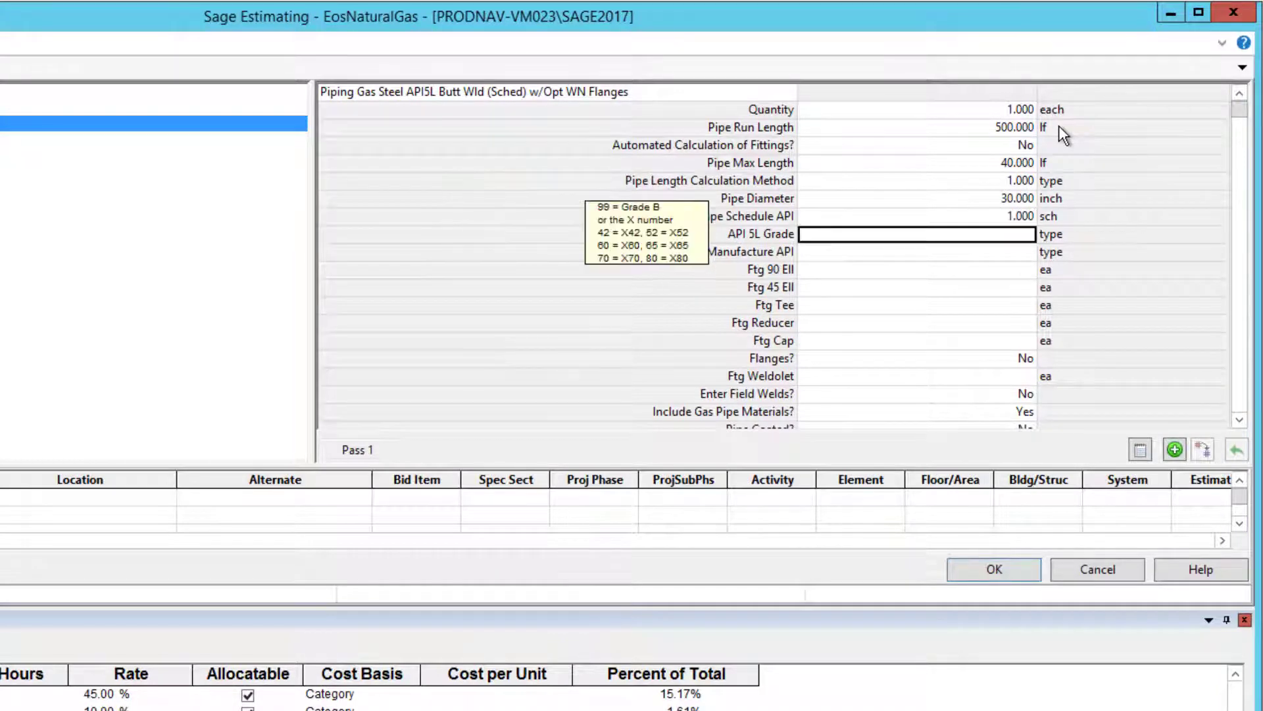
text(52)
key(Return)
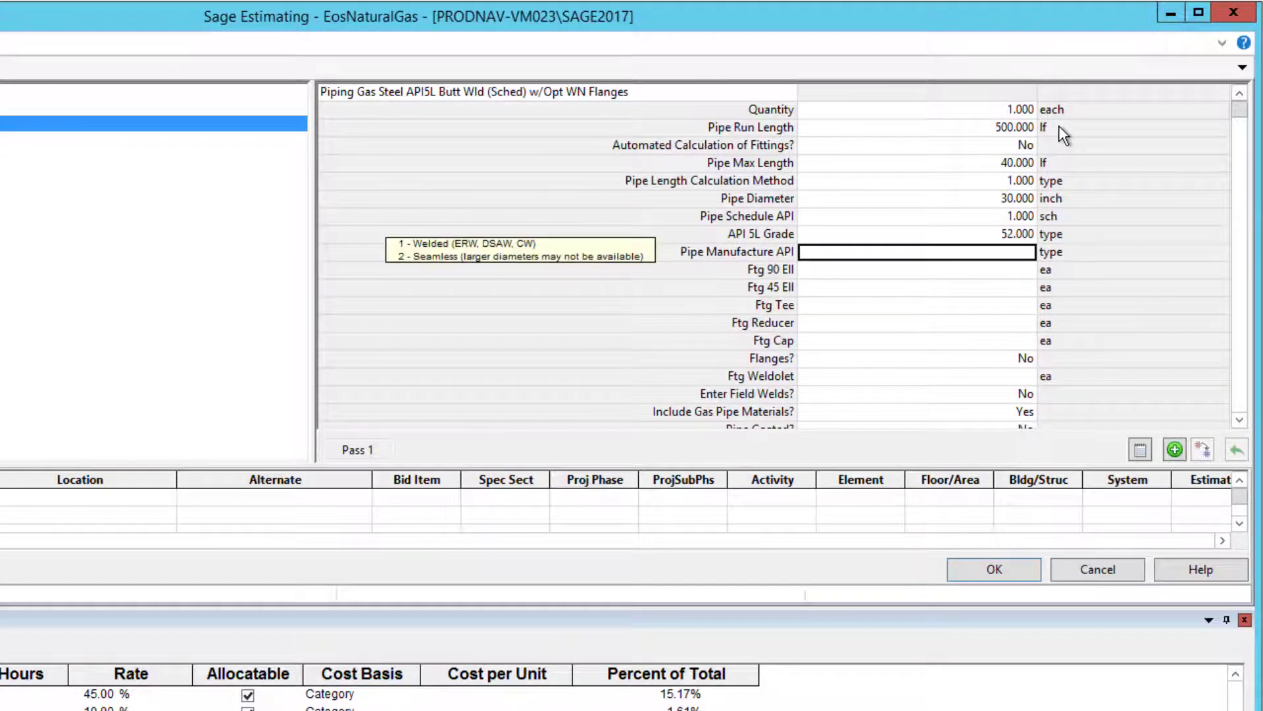
text(1)
key(Return)
key(Return)
key(Return)
key(Return)
key(Return)
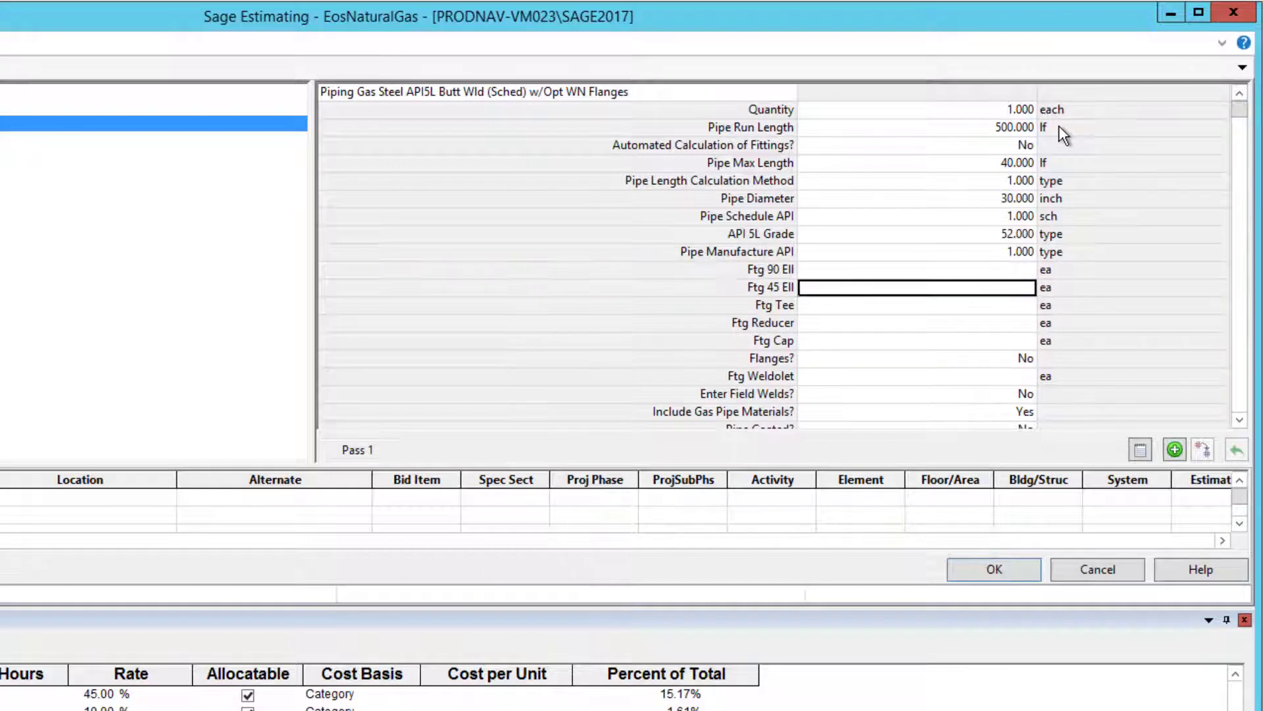
- Set coating type 4 (fully bonded epoxy) and radiograph 100% of field welds
key(Return)
key(Return)
key(Return)
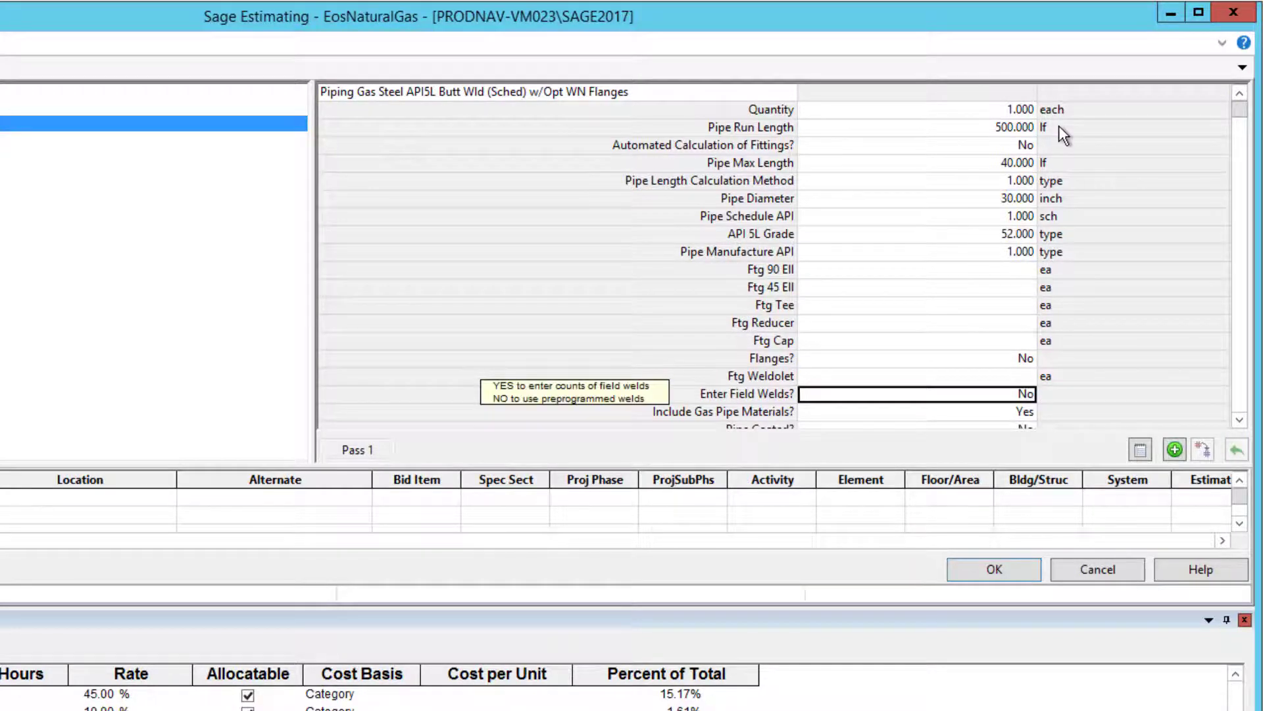
key(Return)
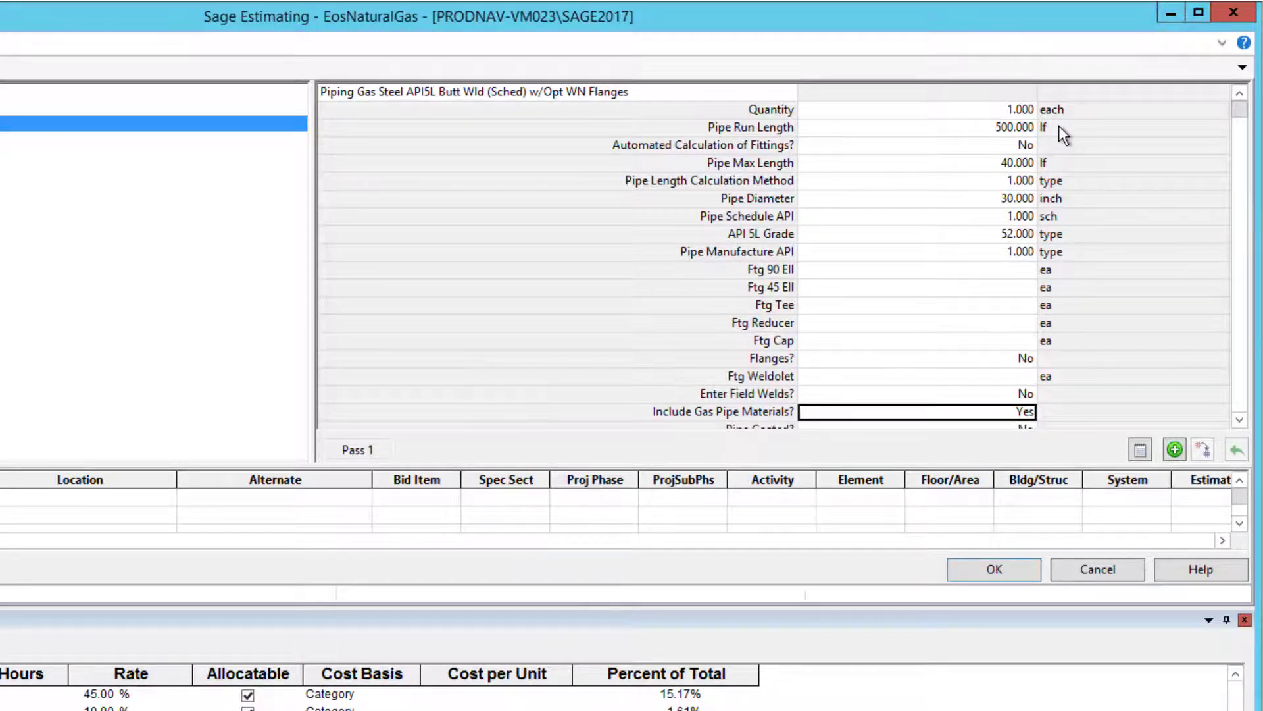
key(Return)
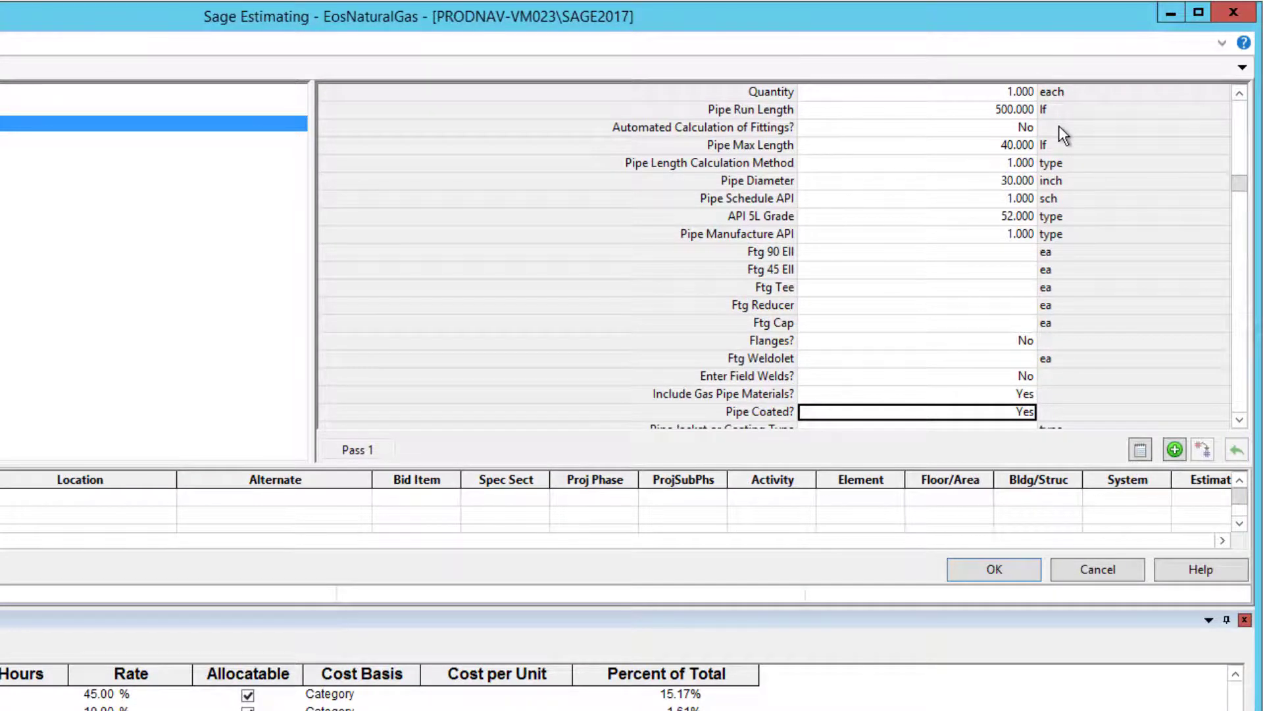
key(Return)
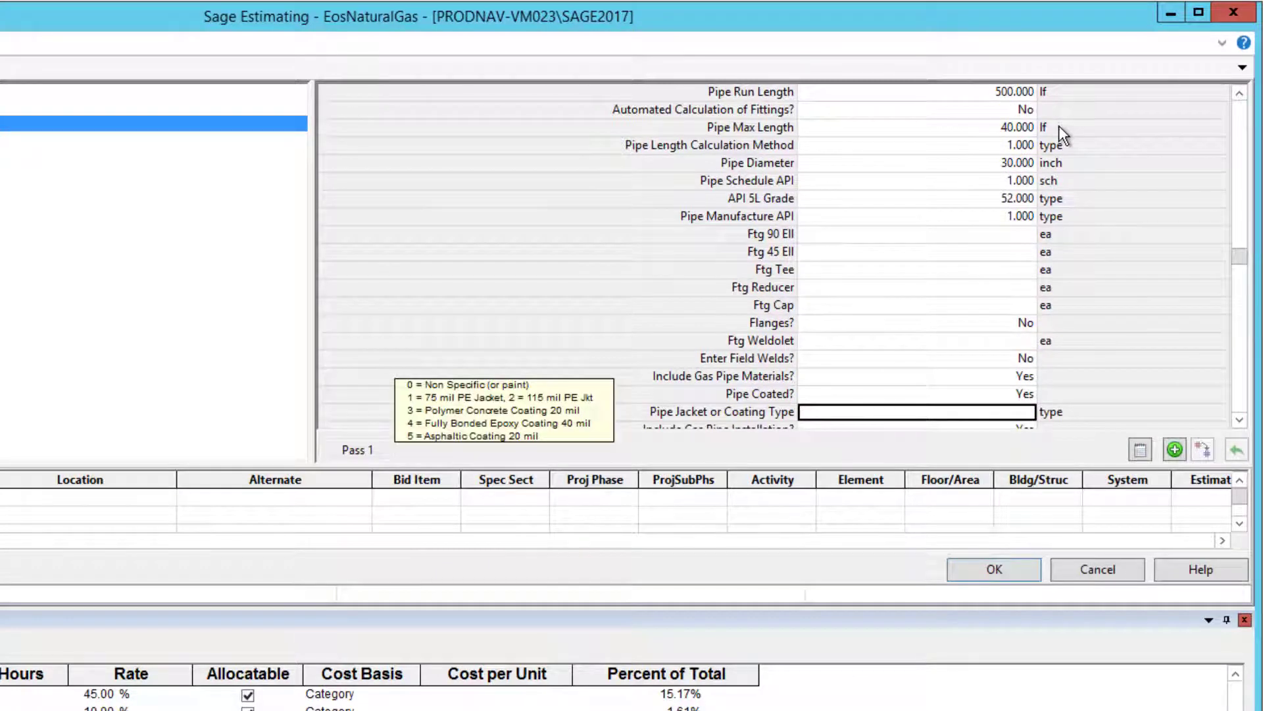
text(4)
key(Return)
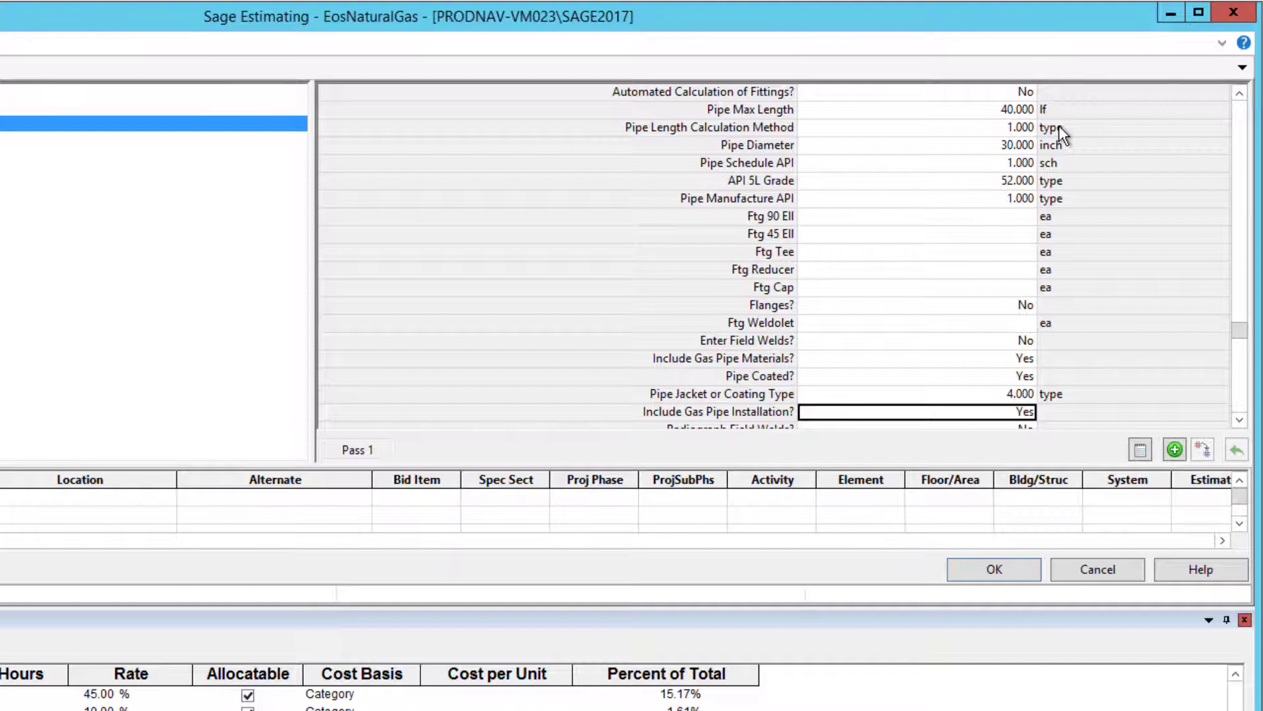
key(Return)
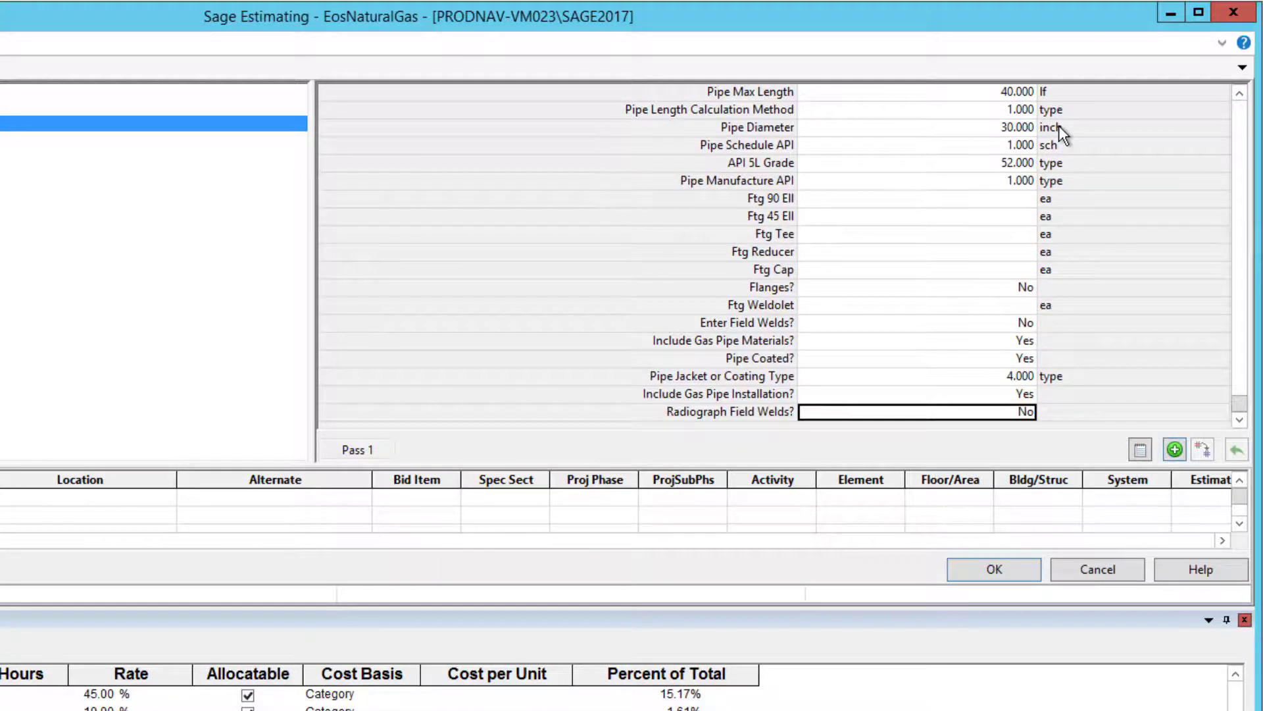
text(y)
key(Return)
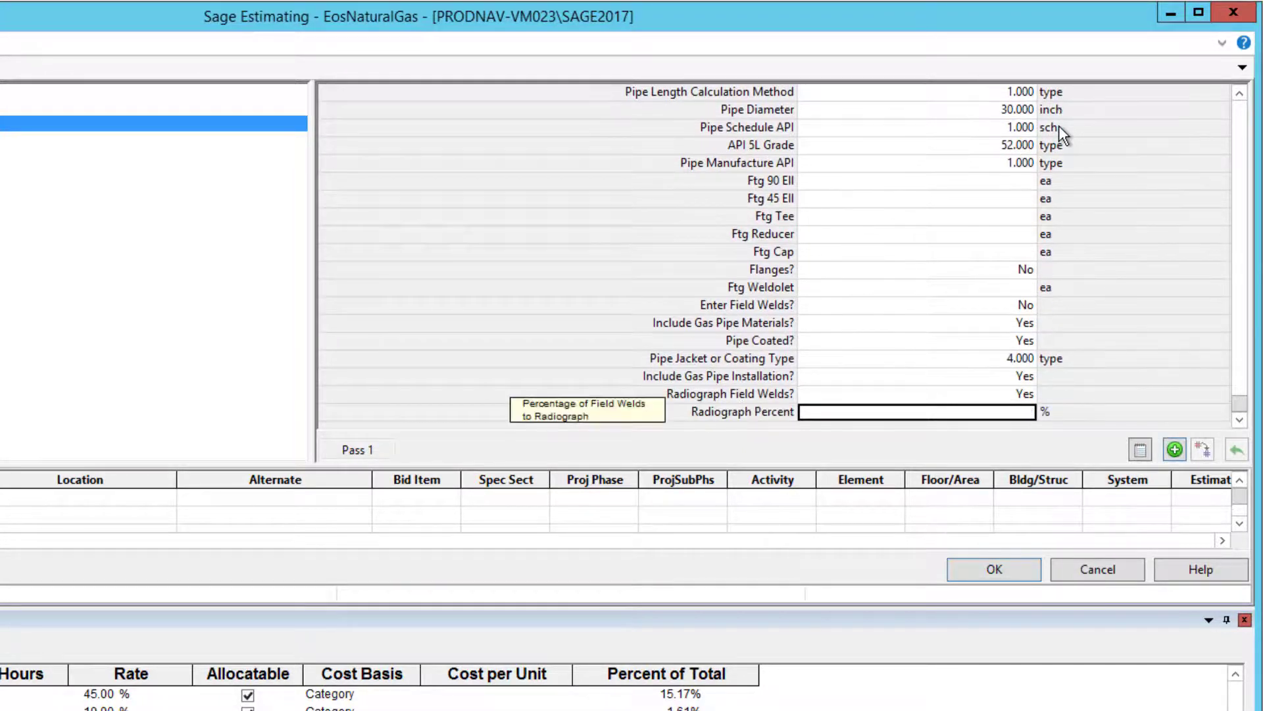
text(100)
key(Return)
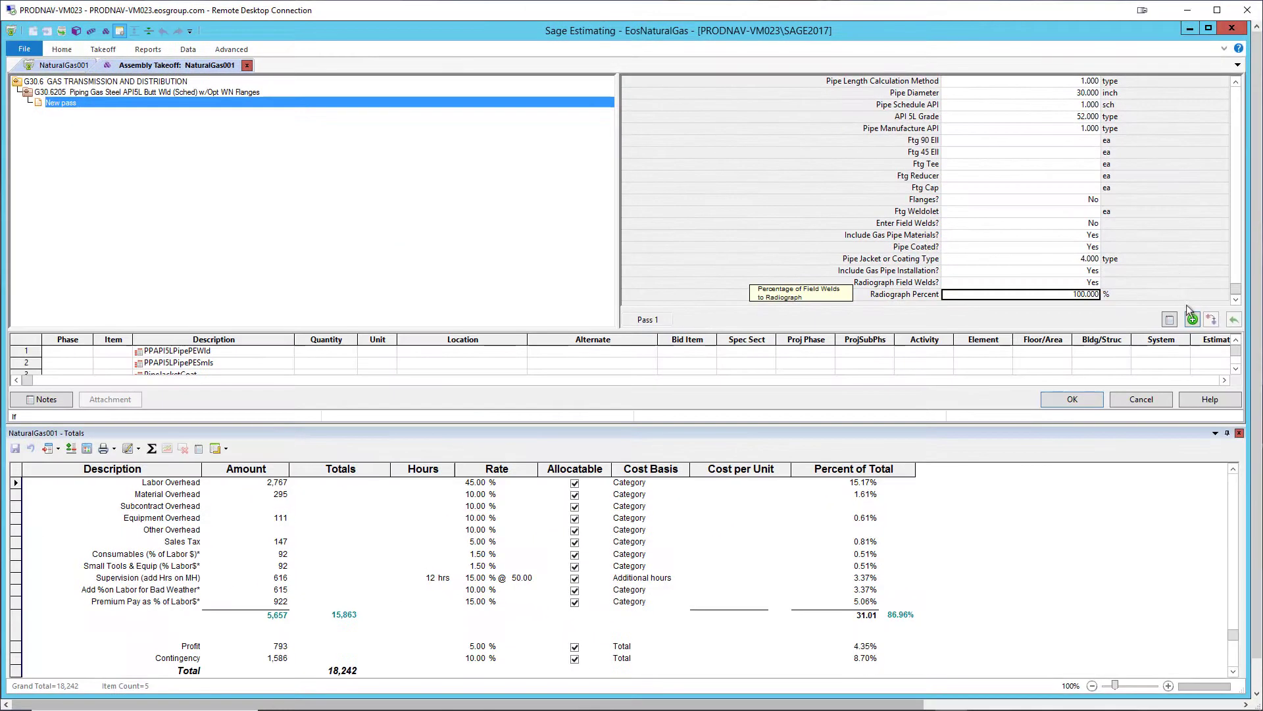
- Calculate the configured steel pipe assembly as Pass 1
click(1193, 320)
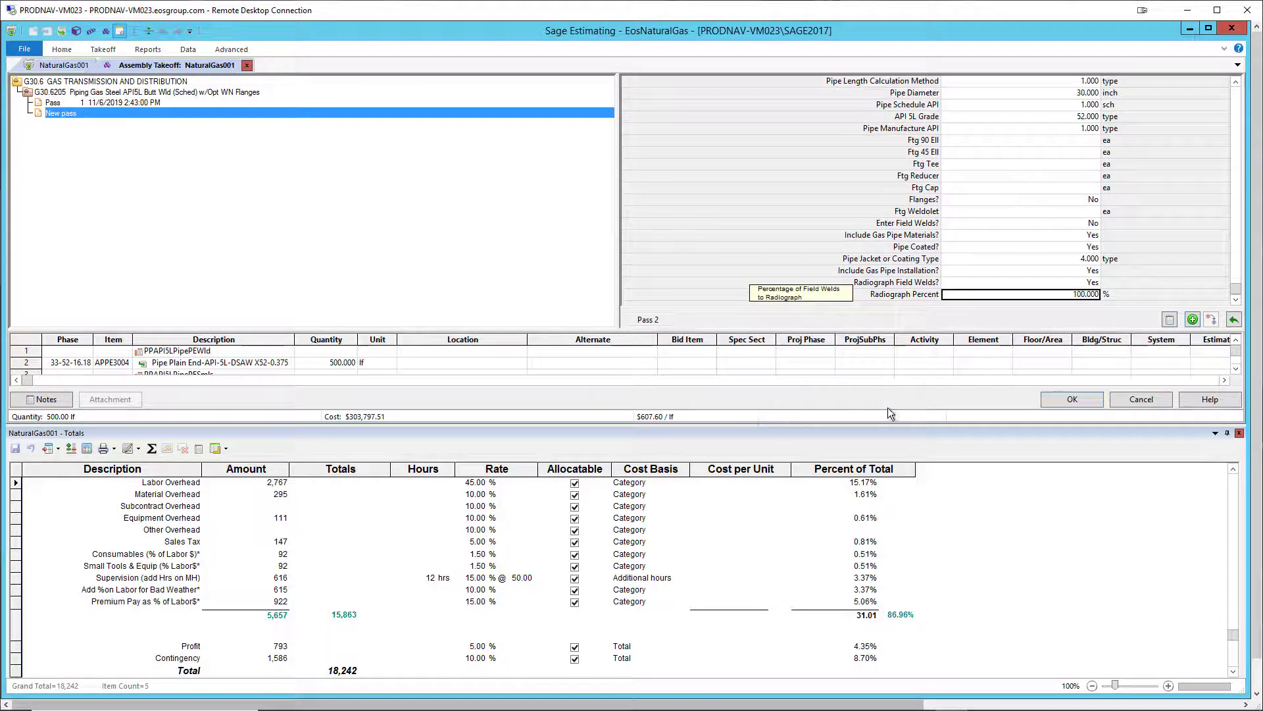
- Accept the takeoff into NaturalGas001 and close the Assembly Takeoff
click(1052, 398)
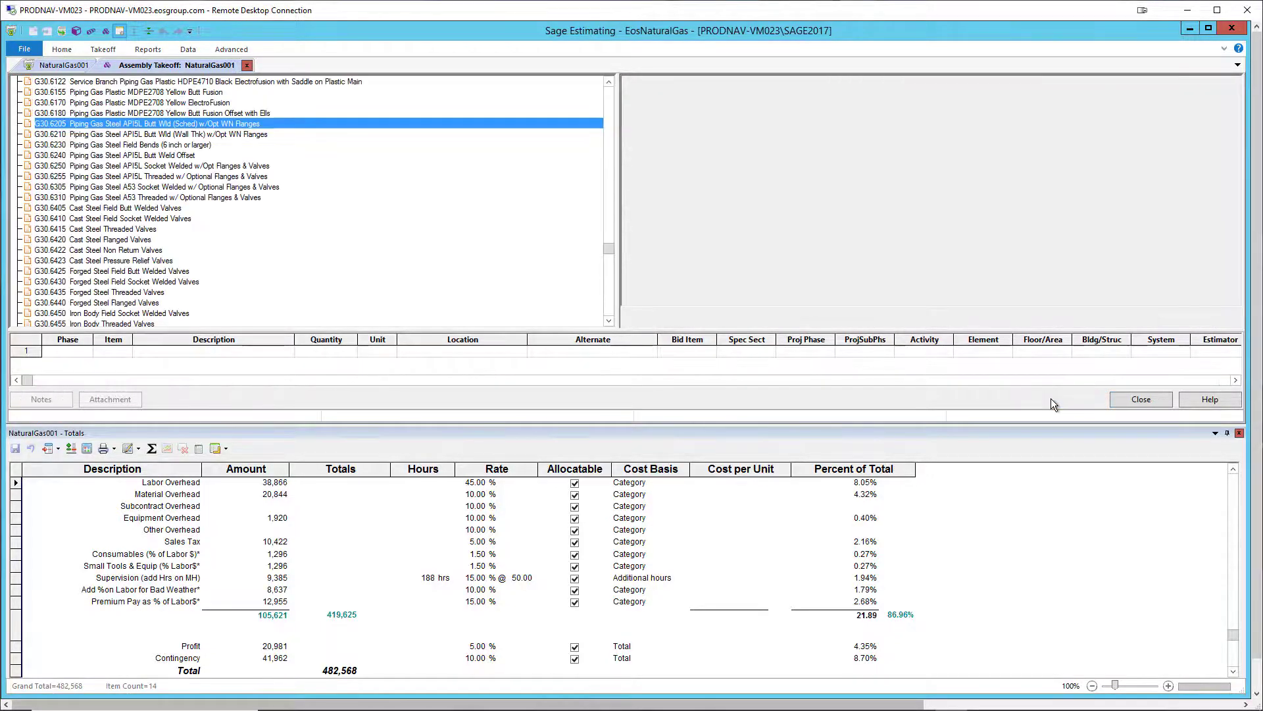
click(1119, 402)
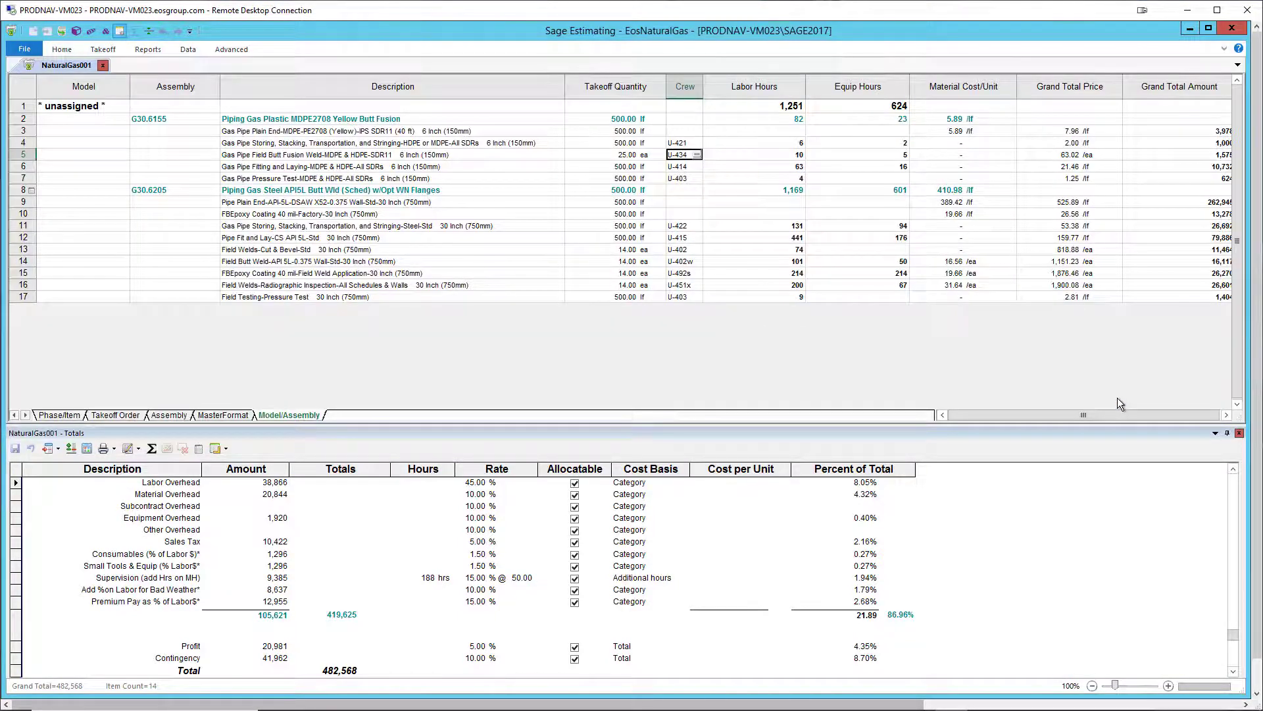